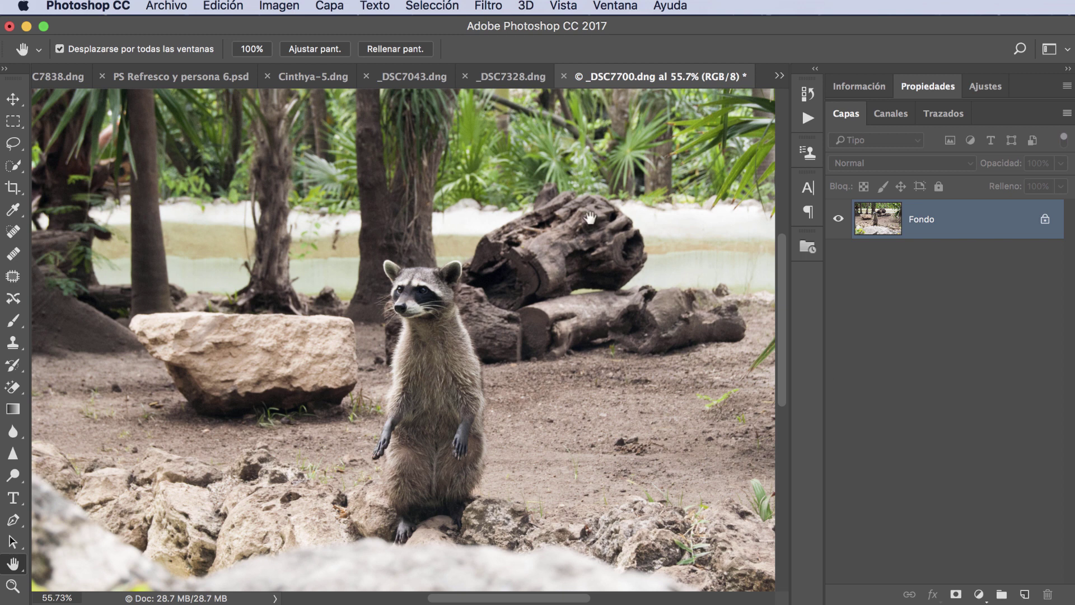
Duplicate the Fondo layer with Cmd+J and rename the copy 'enfocar'
click(426, 6)
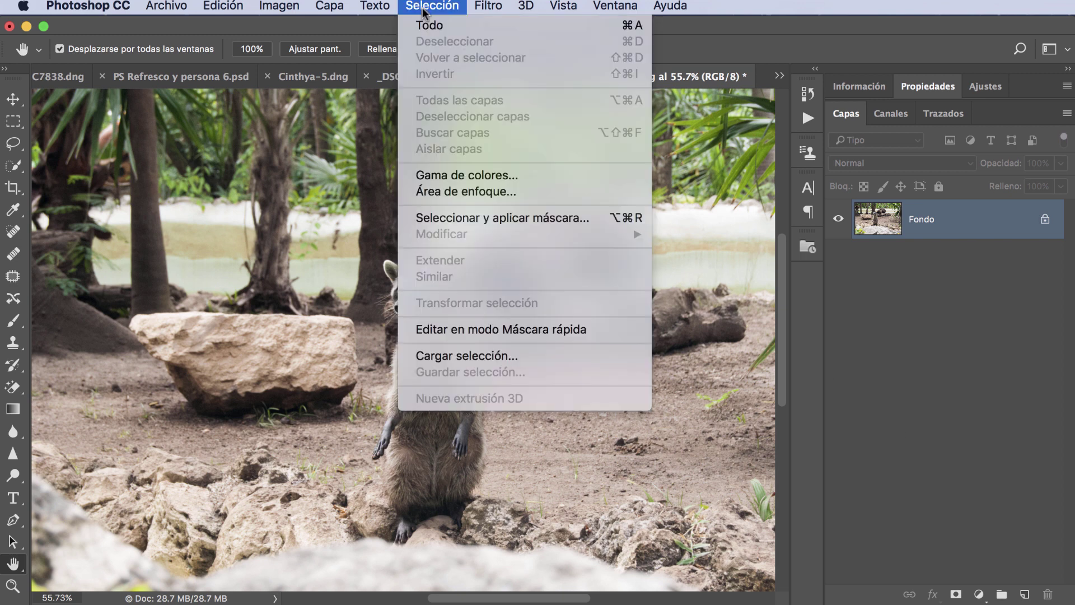
click(543, 197)
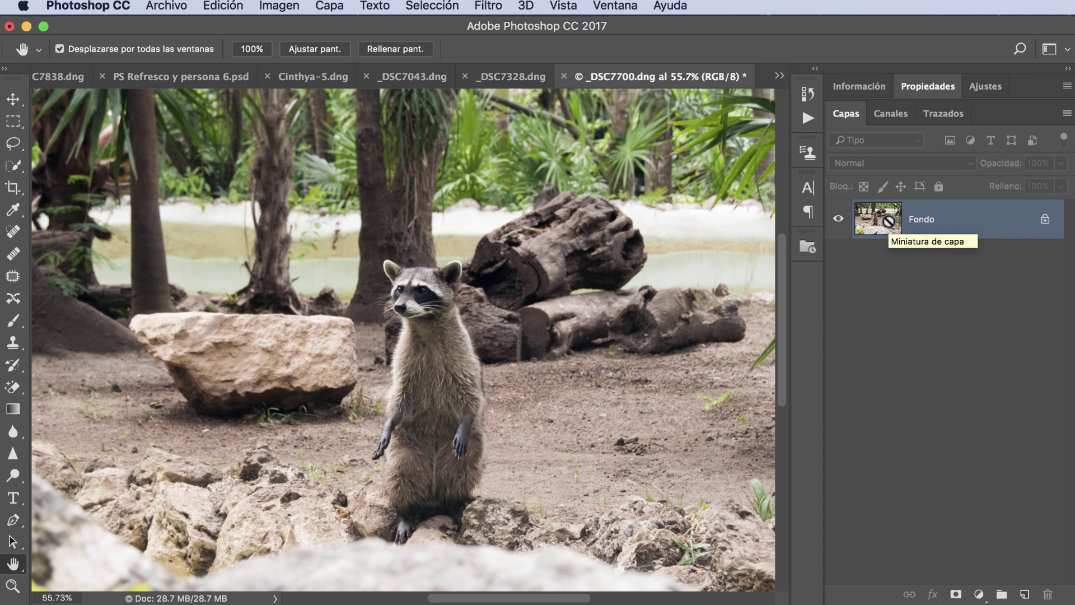
key(super+j)
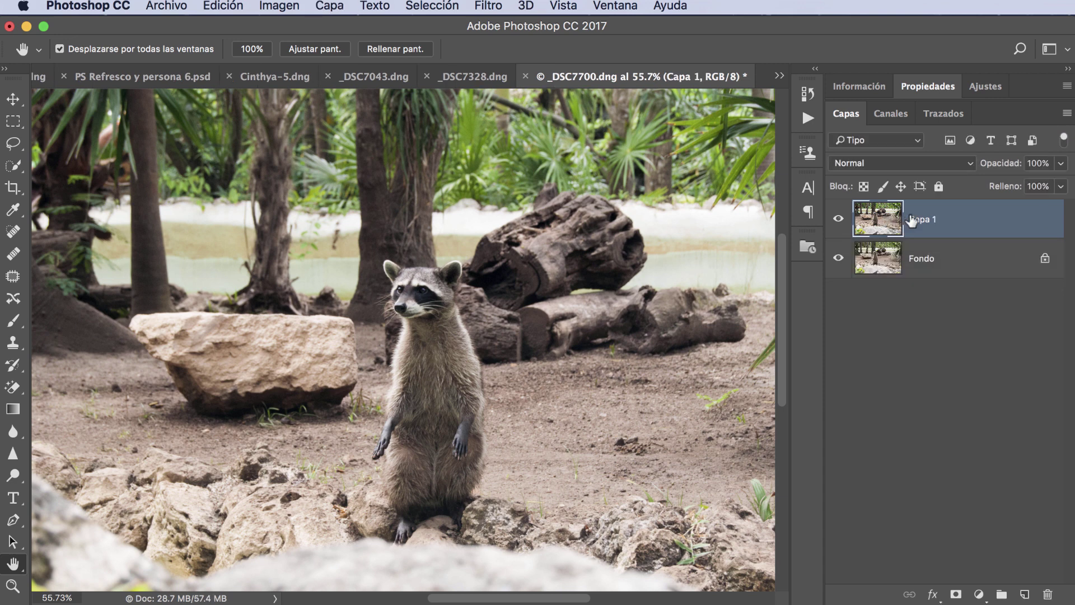
double_click(911, 219)
text(enfocar)
key(Return)
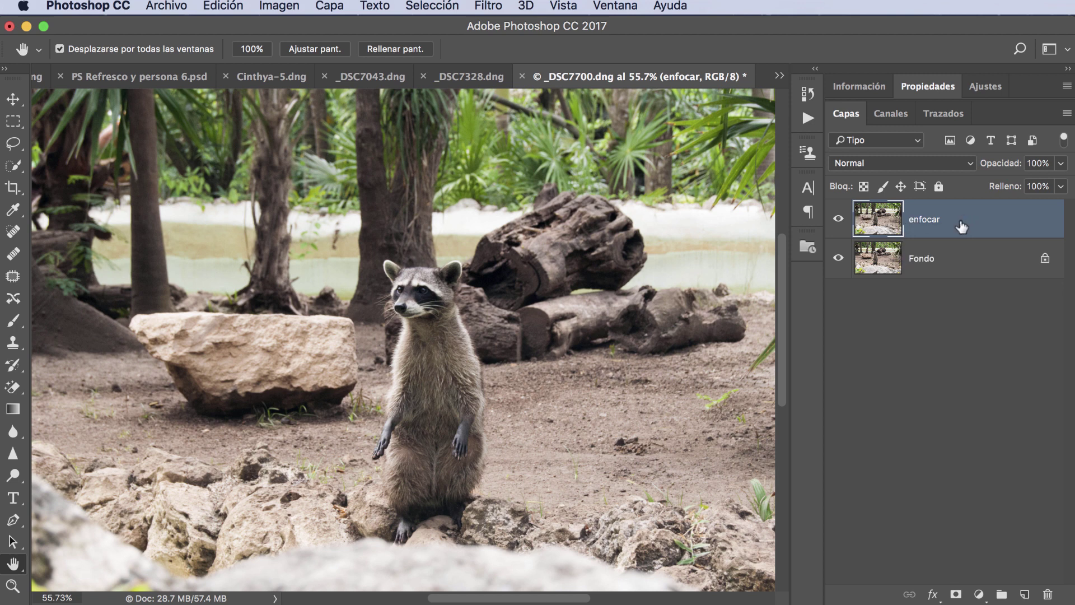
Start a Selección > Área de enfoque selection and move its dialog off the raccoon
click(417, 6)
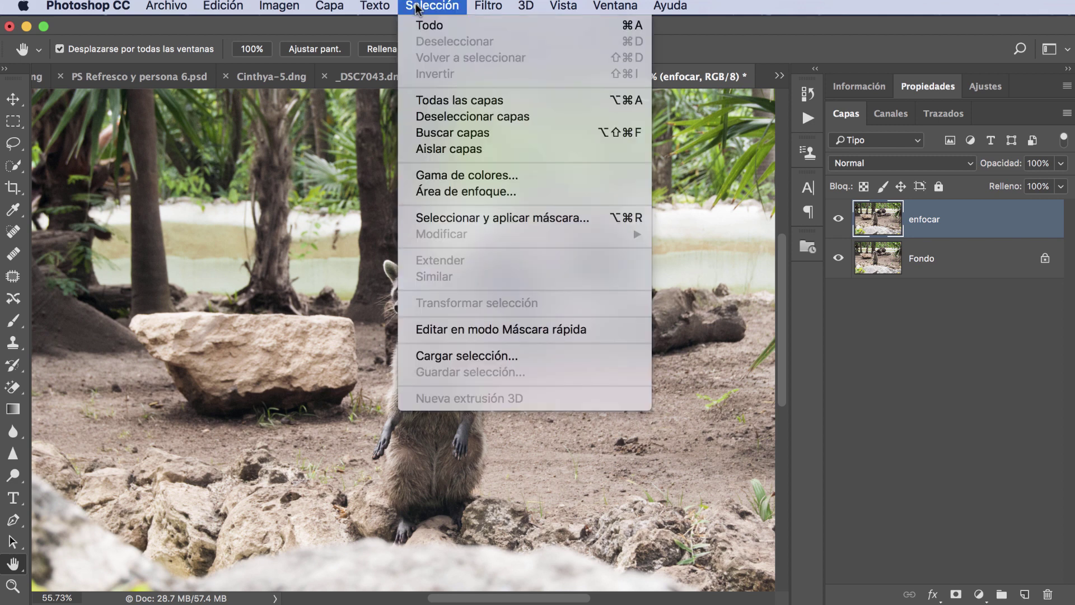
click(522, 193)
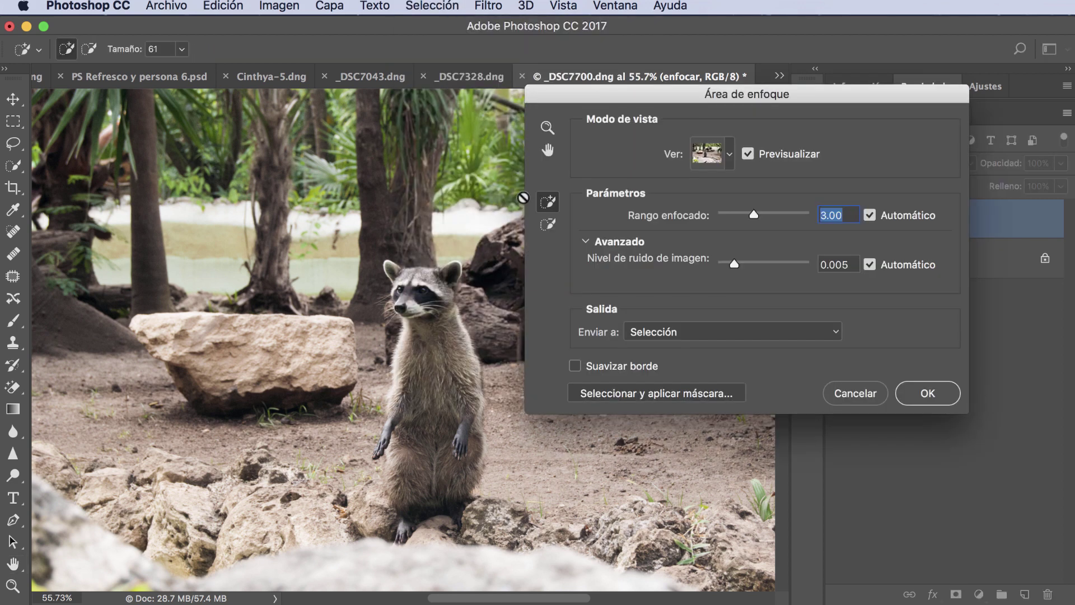
drag(606, 93, 650, 89)
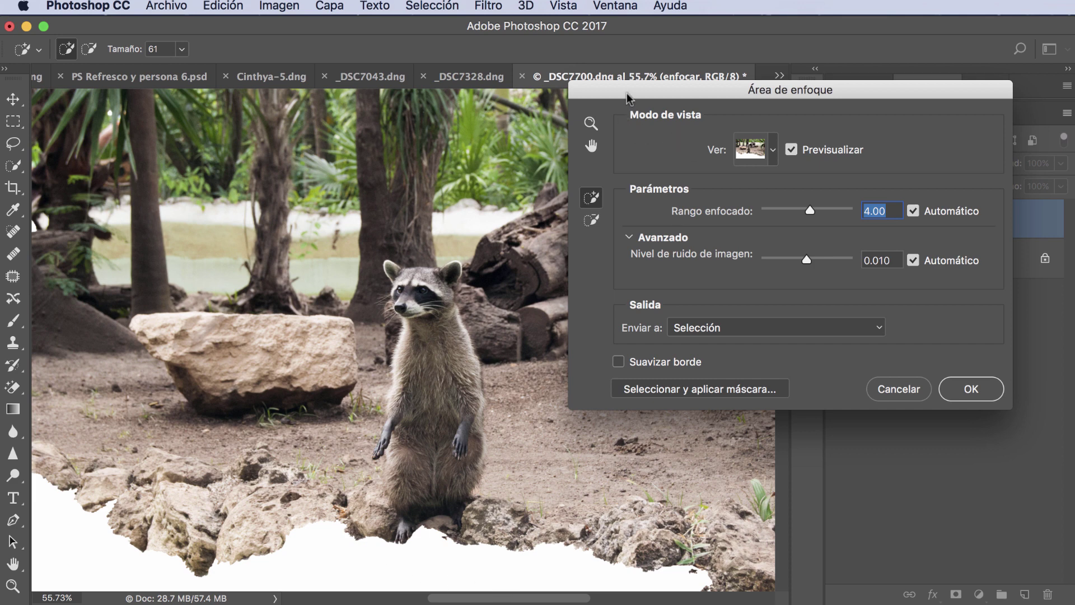
drag(630, 91, 688, 76)
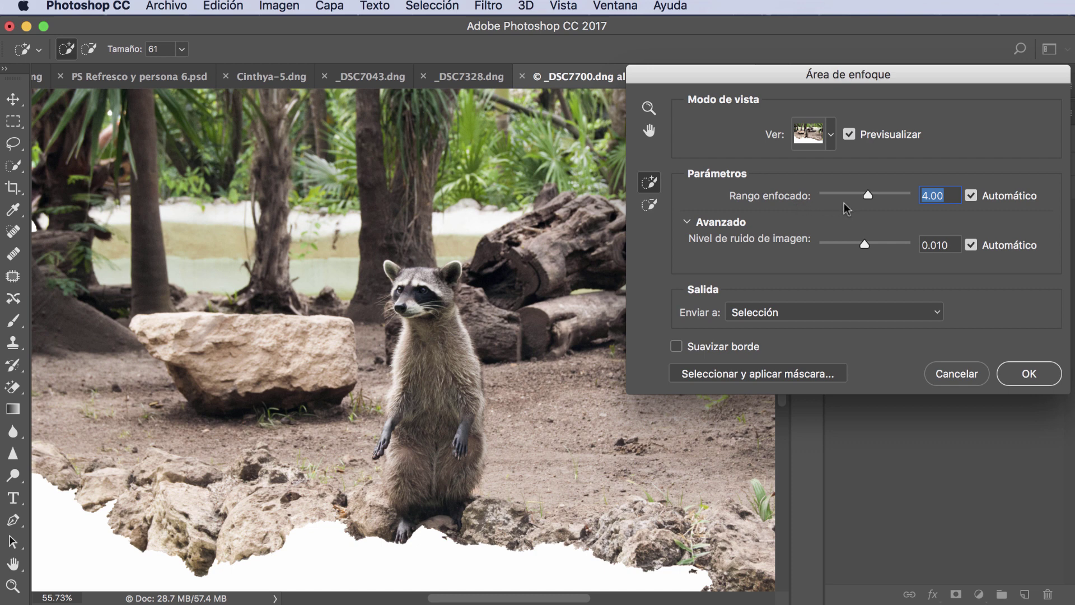
Lower Rango enfocado to 1.91 so only the raccoon and nearby ground remain
drag(862, 196, 852, 196)
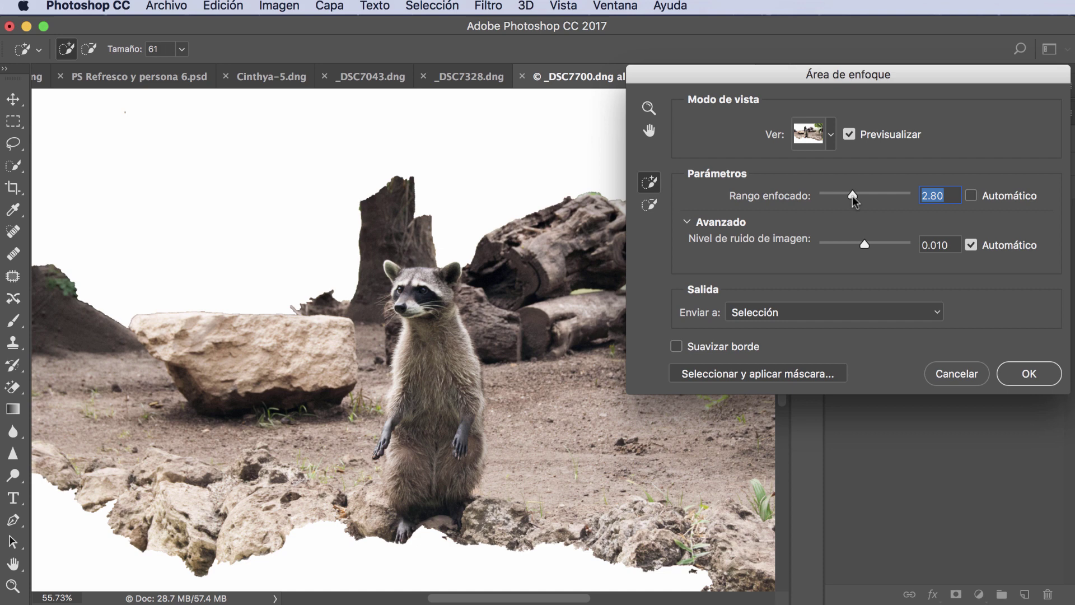
drag(852, 196, 849, 197)
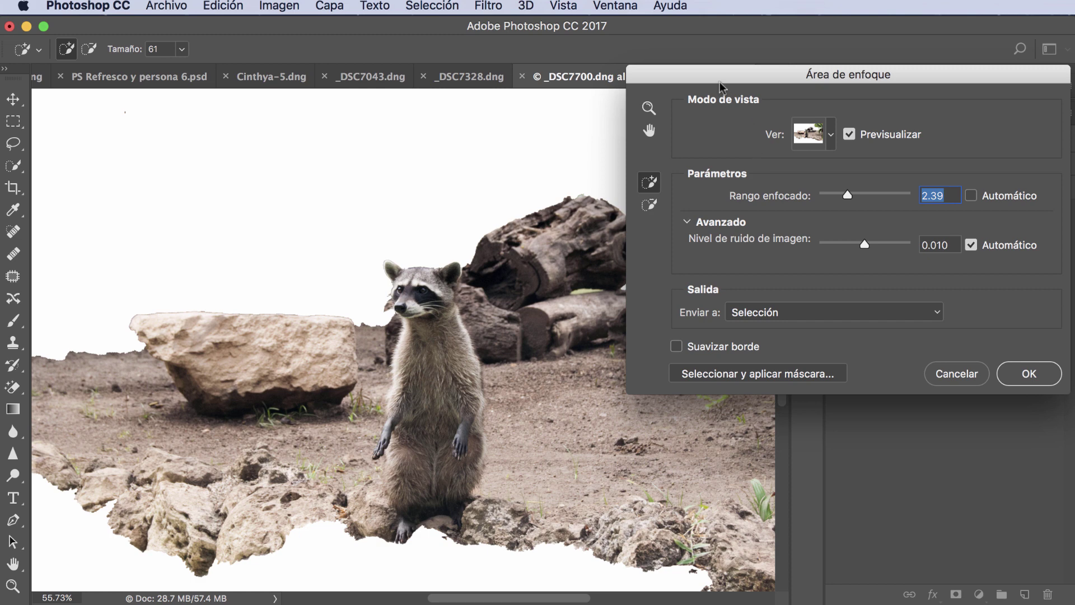
drag(717, 80, 697, 45)
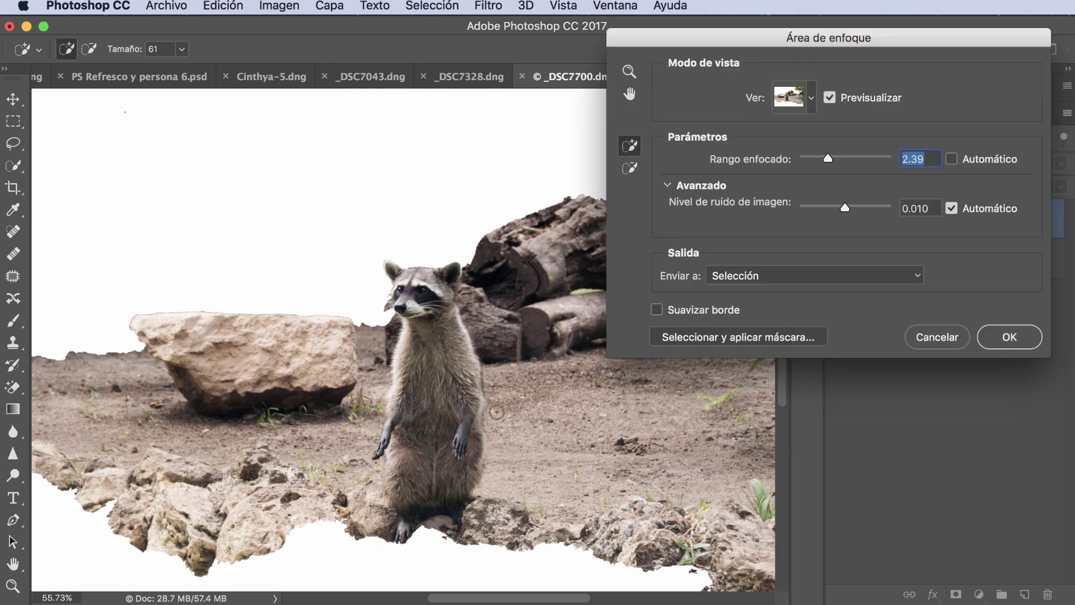
drag(827, 158, 822, 159)
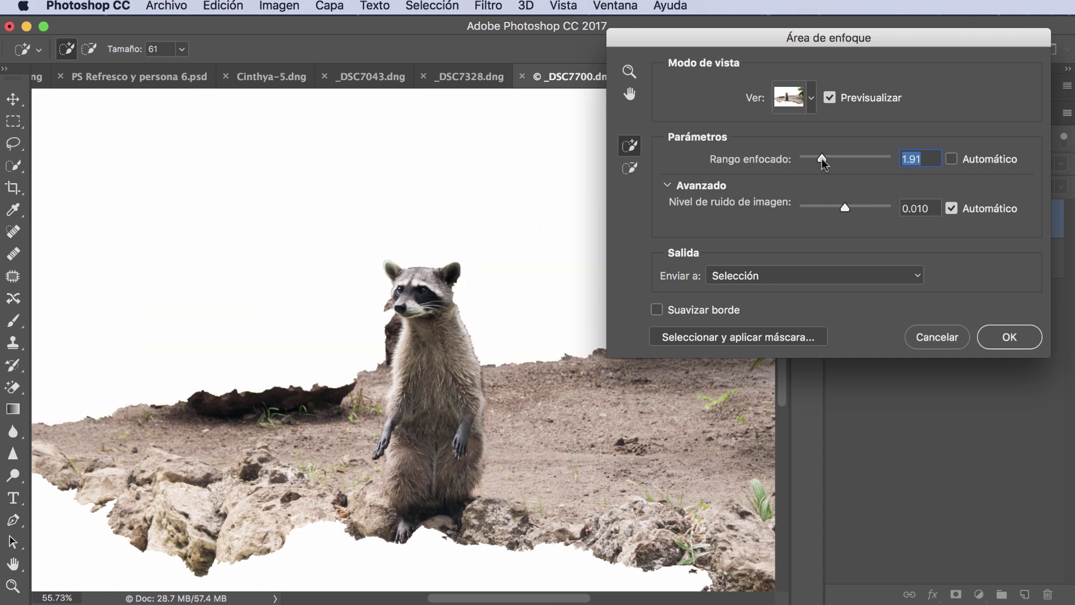
drag(698, 32, 818, 93)
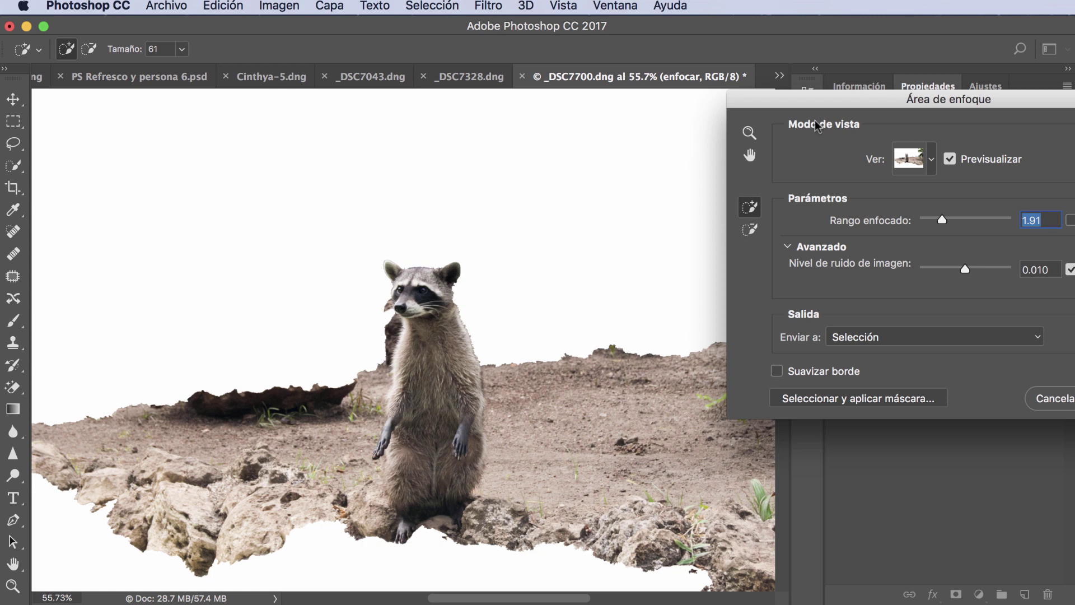
drag(809, 104, 55, 207)
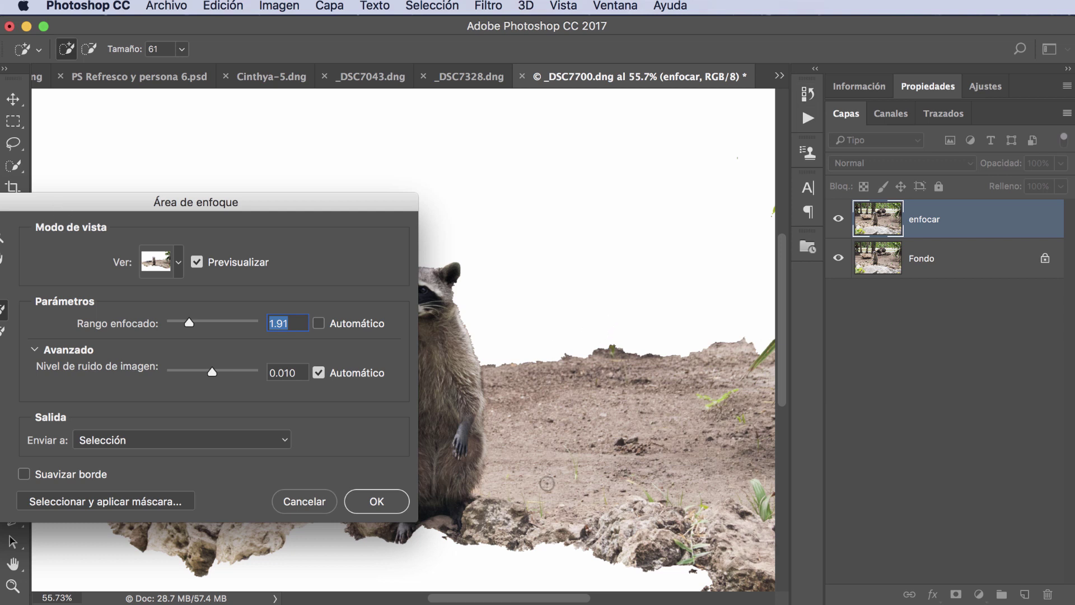
drag(169, 203, 213, 188)
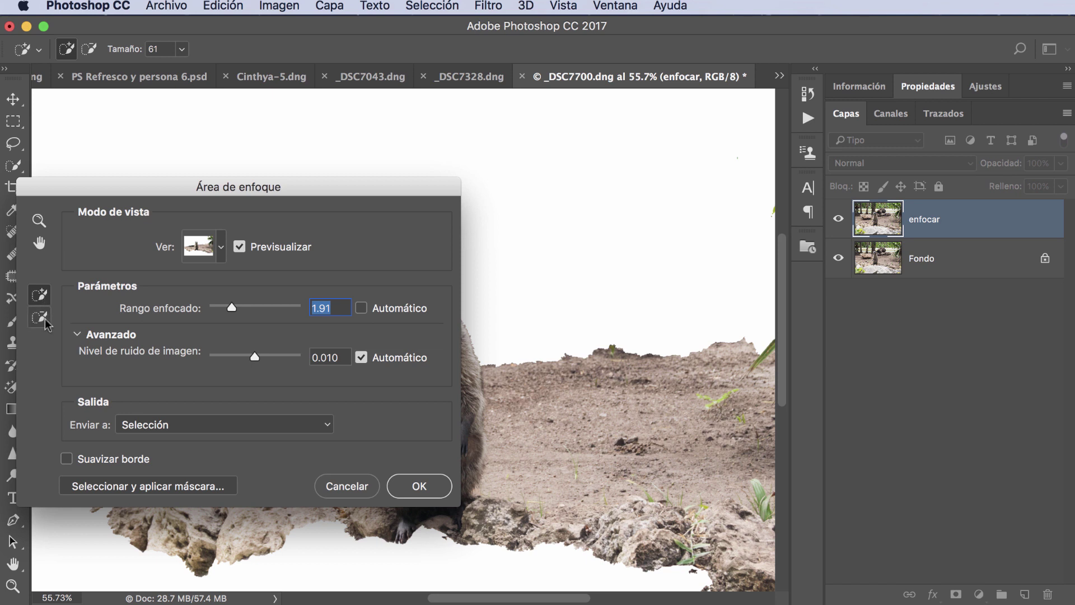
Paint out the green leaf, dirt-edge bumps and far ground strip with the subtract brush
click(45, 318)
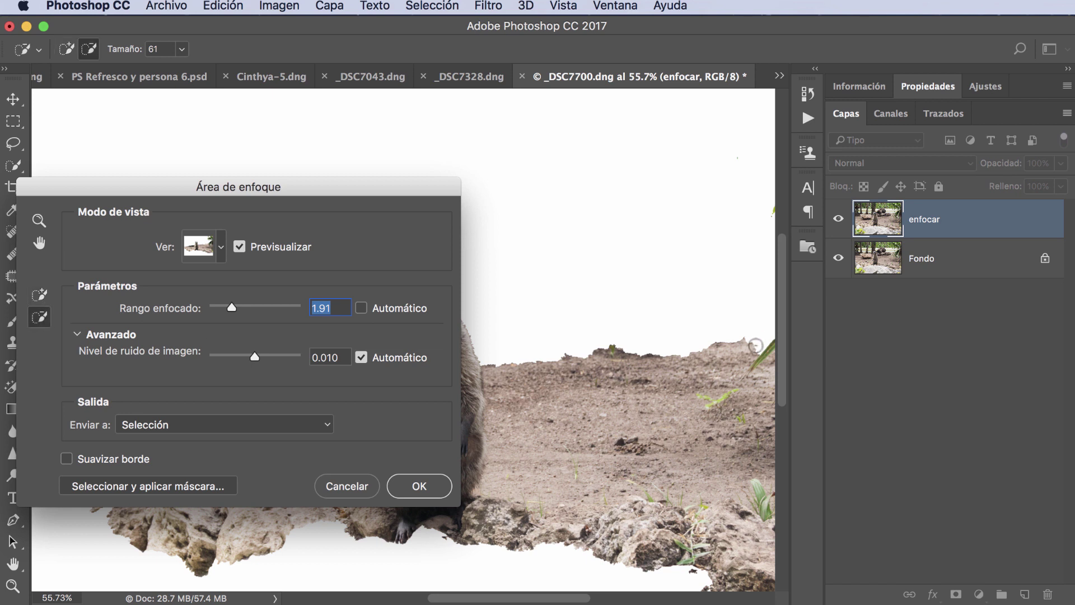
mouse_move(753, 347)
mouse_down()
mouse_move(735, 376)
mouse_move(771, 343)
mouse_move(767, 414)
mouse_move(768, 358)
mouse_move(760, 402)
mouse_move(749, 372)
mouse_move(753, 441)
mouse_move(764, 409)
mouse_up()
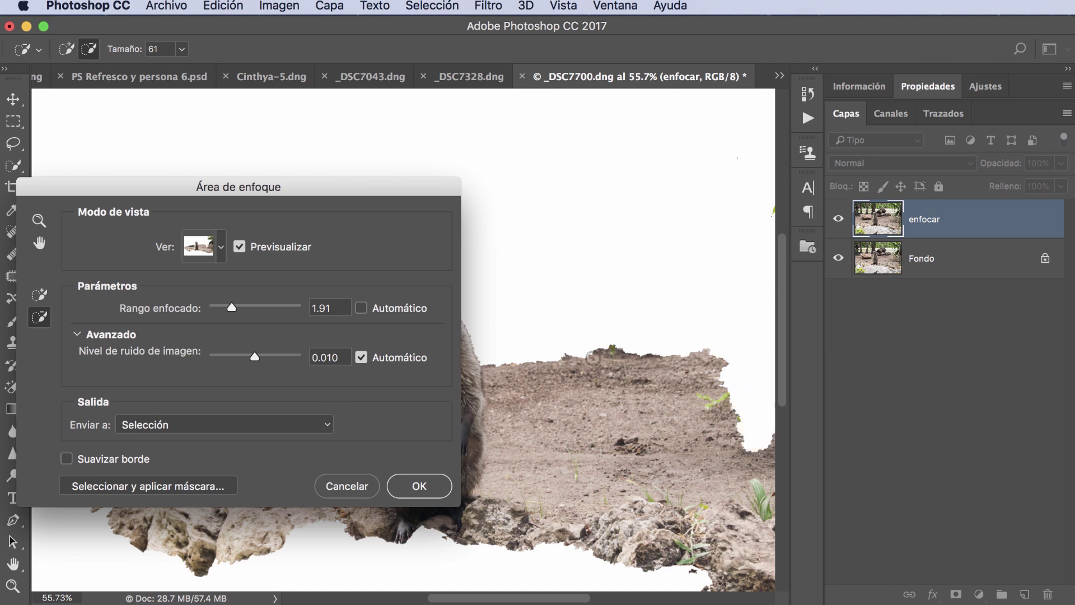
mouse_move(592, 358)
mouse_down()
mouse_move(730, 358)
mouse_move(591, 353)
mouse_move(611, 345)
mouse_move(541, 354)
mouse_move(735, 377)
mouse_up()
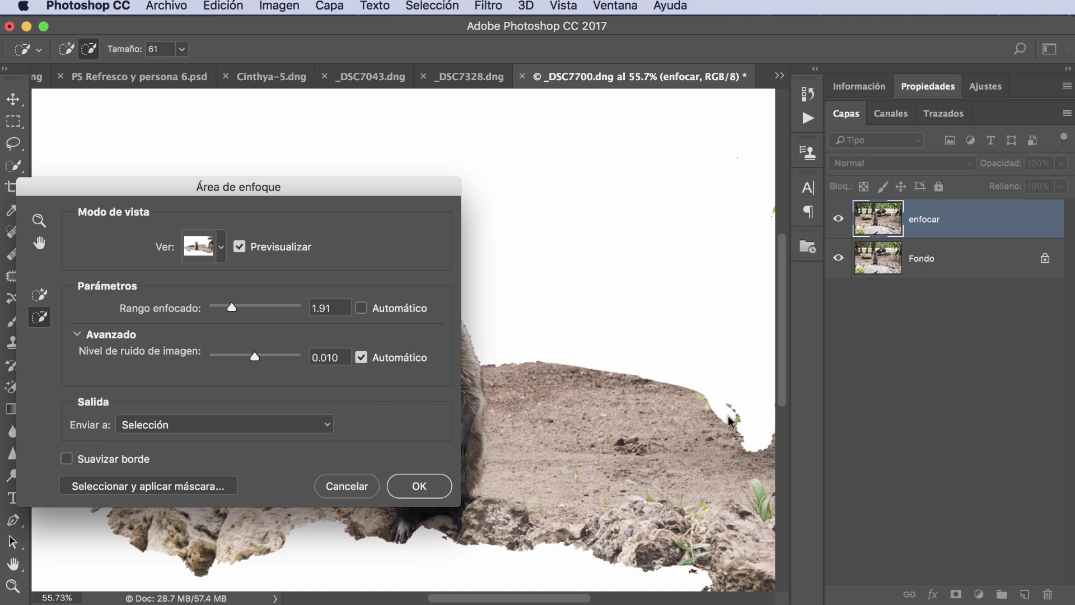
mouse_move(729, 421)
mouse_down()
mouse_move(750, 428)
mouse_move(730, 417)
mouse_move(740, 431)
mouse_up()
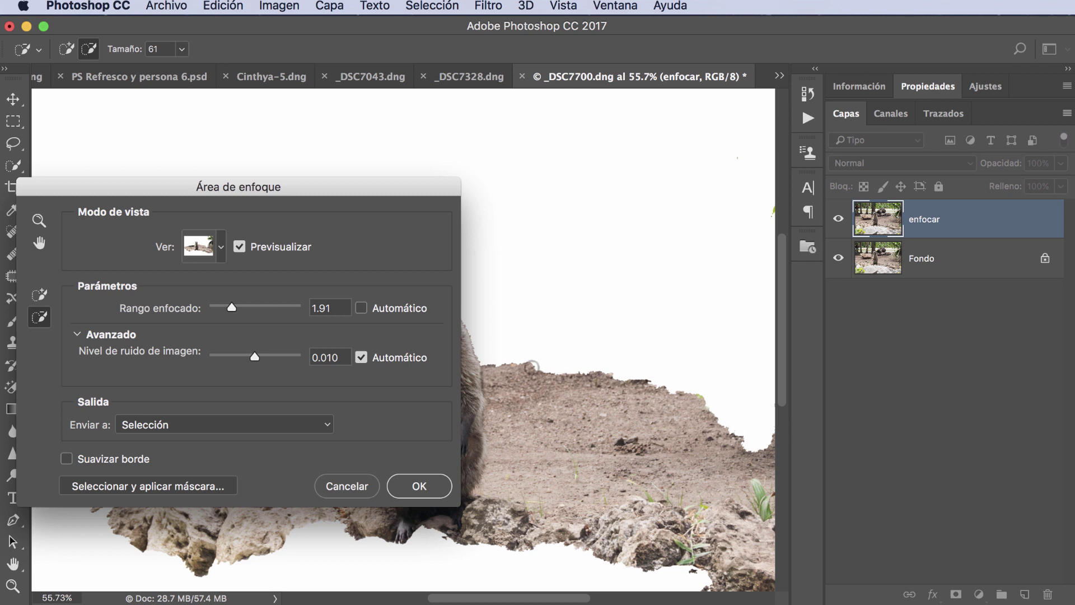
mouse_move(533, 367)
mouse_down()
mouse_move(673, 396)
mouse_move(763, 444)
mouse_move(777, 434)
mouse_up()
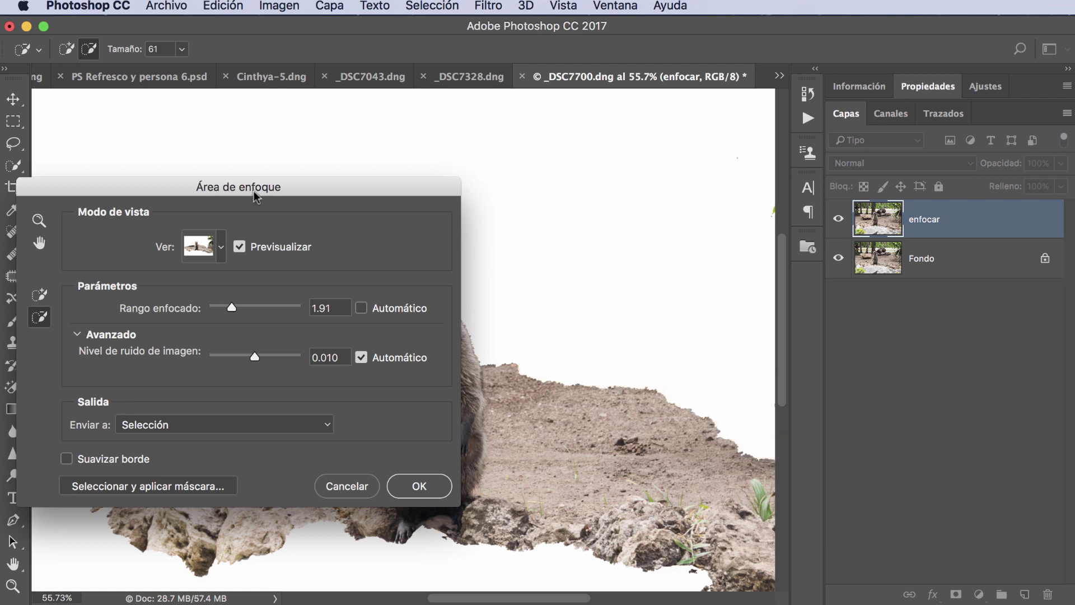
drag(255, 191, 909, 163)
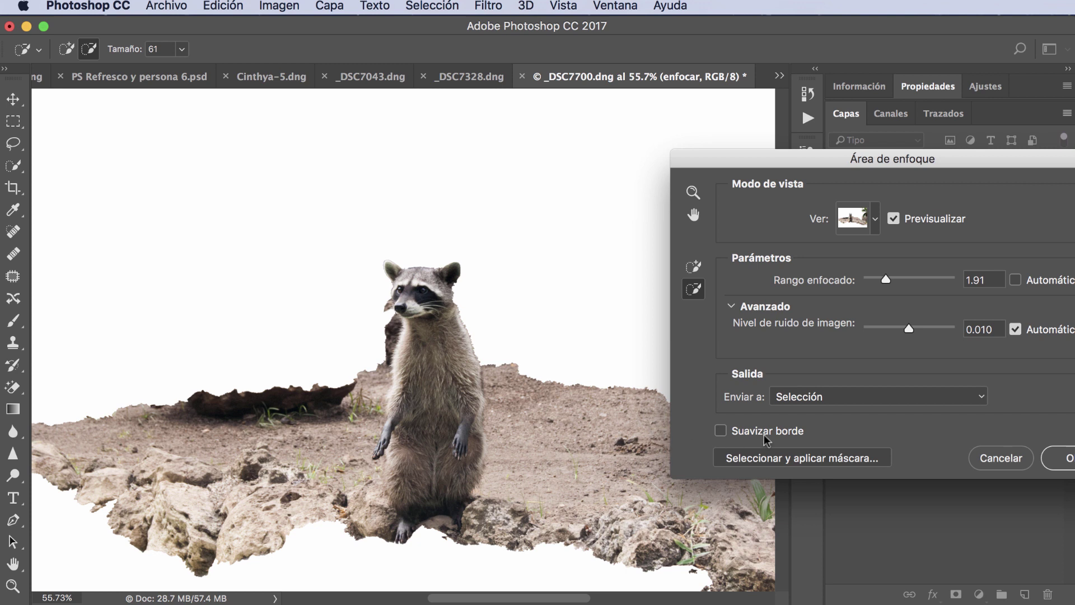
Enable Suavizar borde and send the focus selection to Seleccionar y aplicar máscara
click(721, 431)
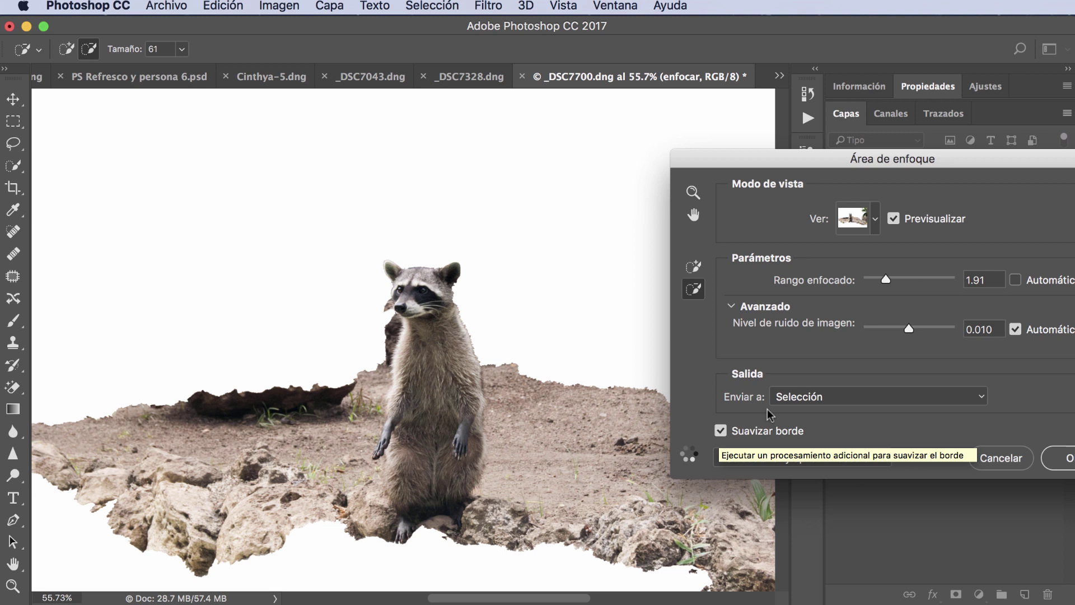
drag(781, 151, 742, 154)
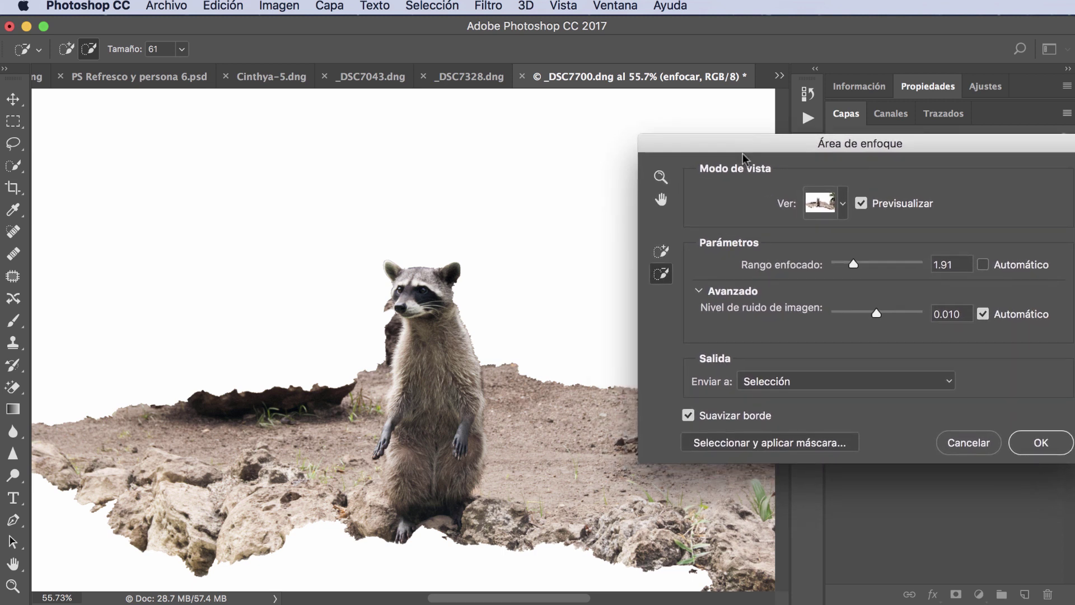
click(778, 442)
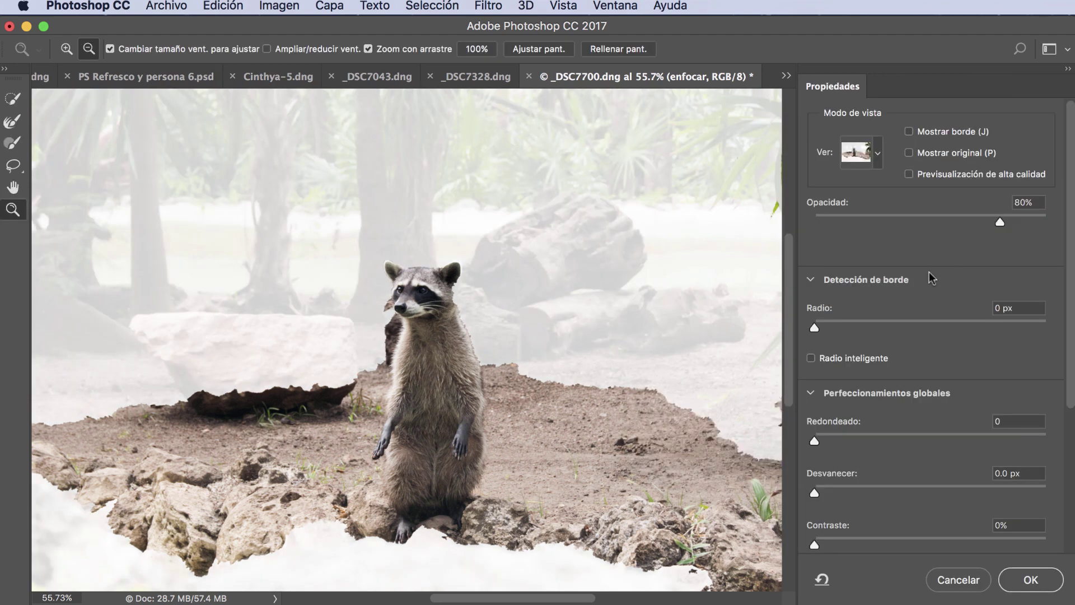
Adjust overlay opacity, zoom in, enable smart radius, and set Redondeado 5 and Desvanecer 2.0 px
drag(1003, 222, 1029, 225)
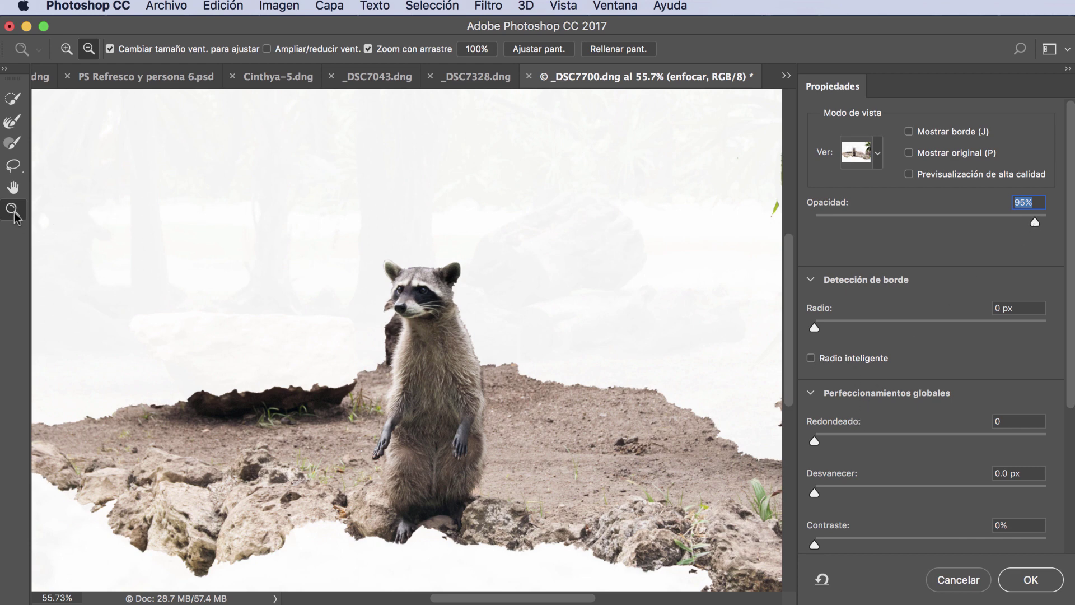
drag(395, 339, 482, 343)
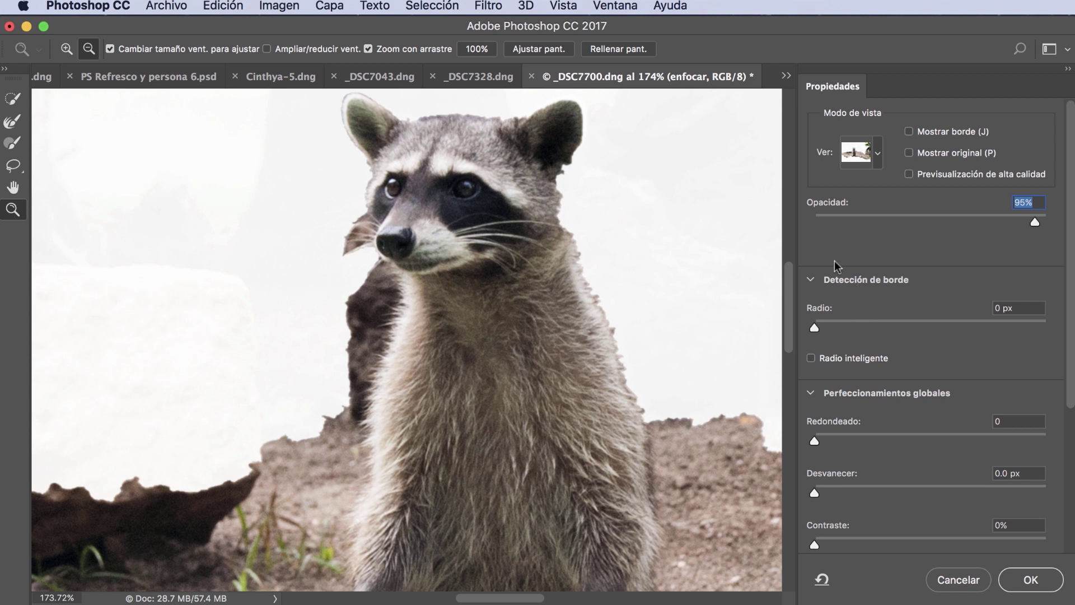
click(811, 358)
click(815, 329)
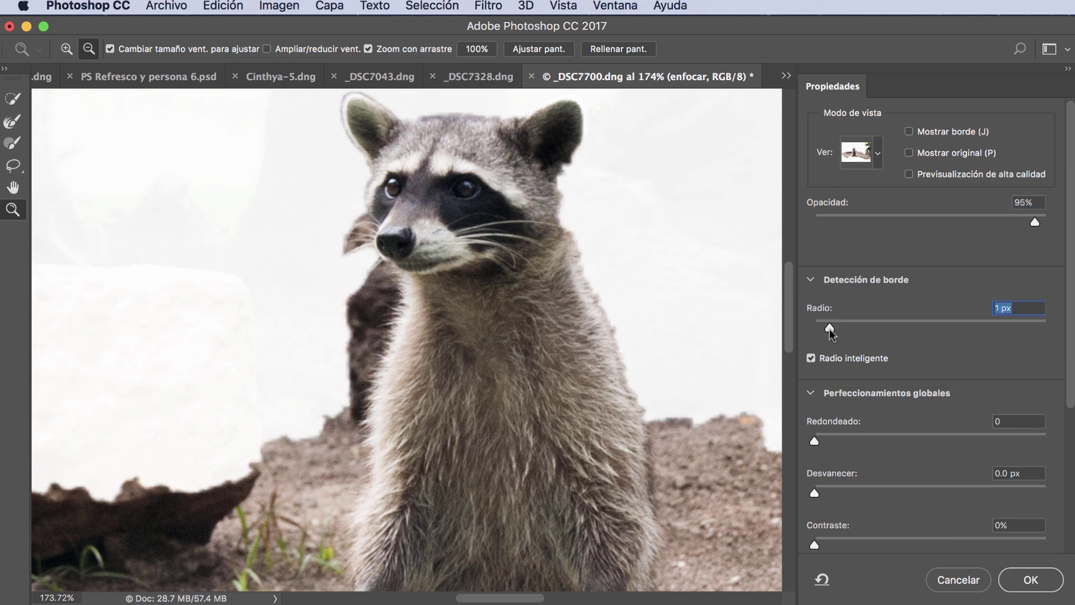
scroll(844, 345, down, 3)
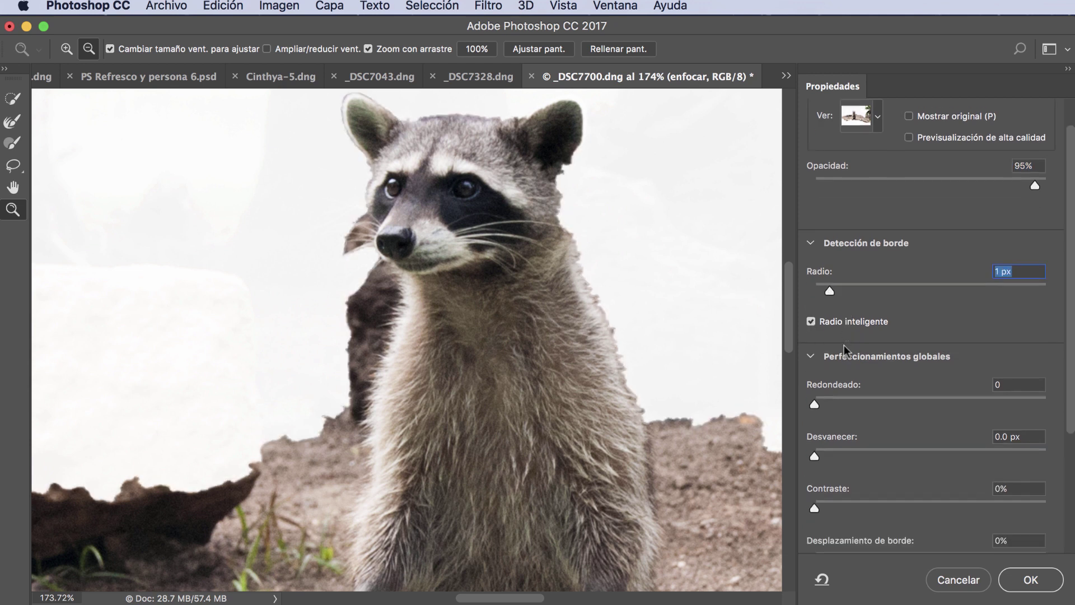
drag(817, 383, 839, 395)
scroll(863, 383, down, 2)
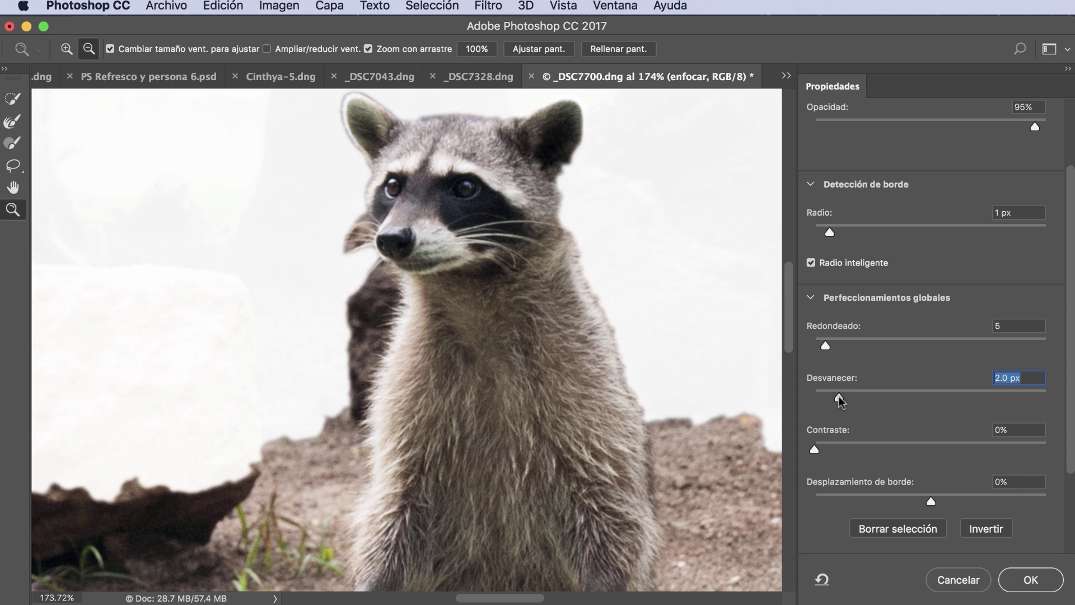
scroll(839, 395, down, 2)
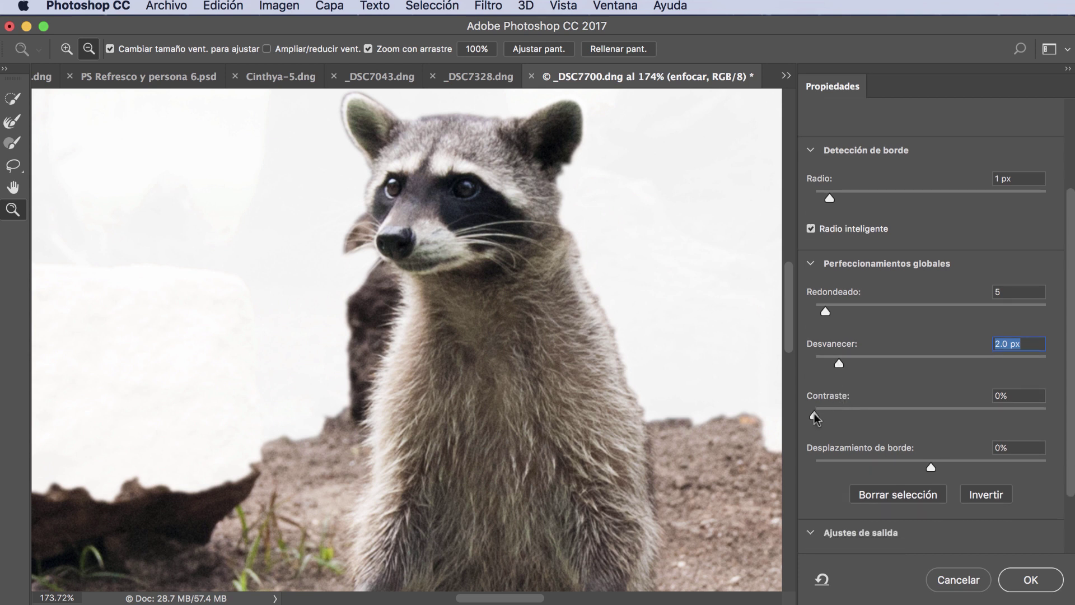
Set Contraste to 3% and Desplazamiento de borde to -8%, then apply with OK
drag(814, 415, 818, 416)
mouse_move(929, 468)
mouse_down()
mouse_move(916, 463)
mouse_move(1007, 466)
mouse_move(924, 463)
mouse_up()
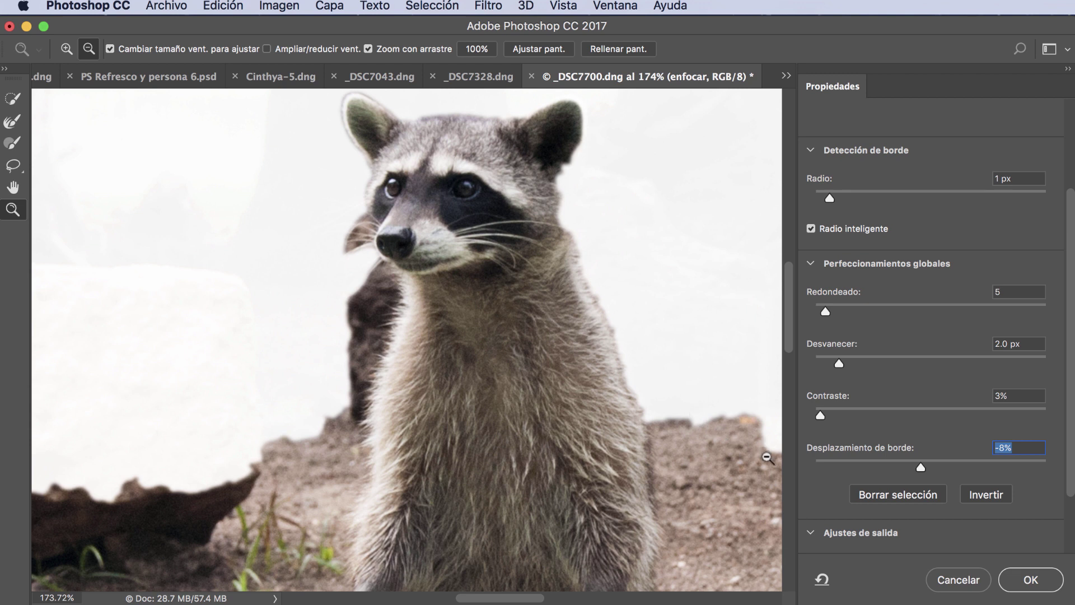
scroll(892, 466, down, 4)
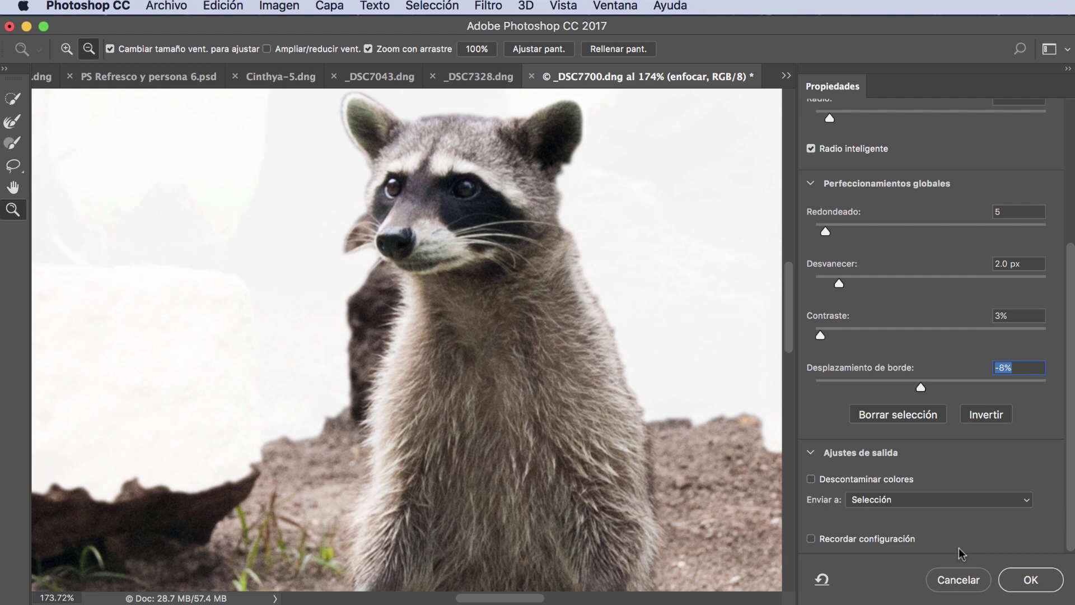
click(1024, 573)
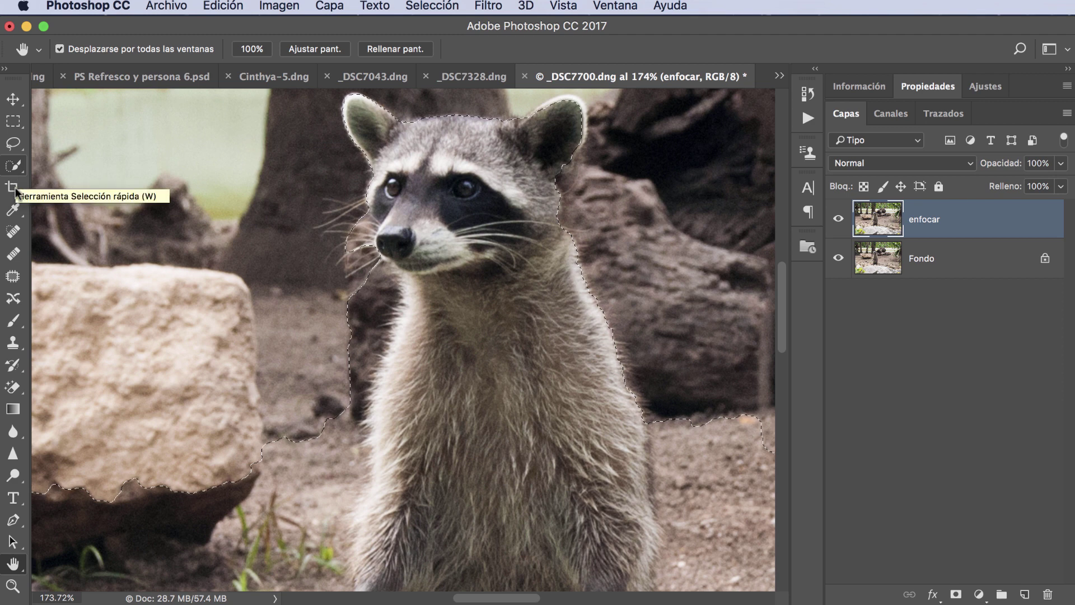
Fit the photo in view and add a layer mask to enfocar from the raccoon selection
double_click(11, 564)
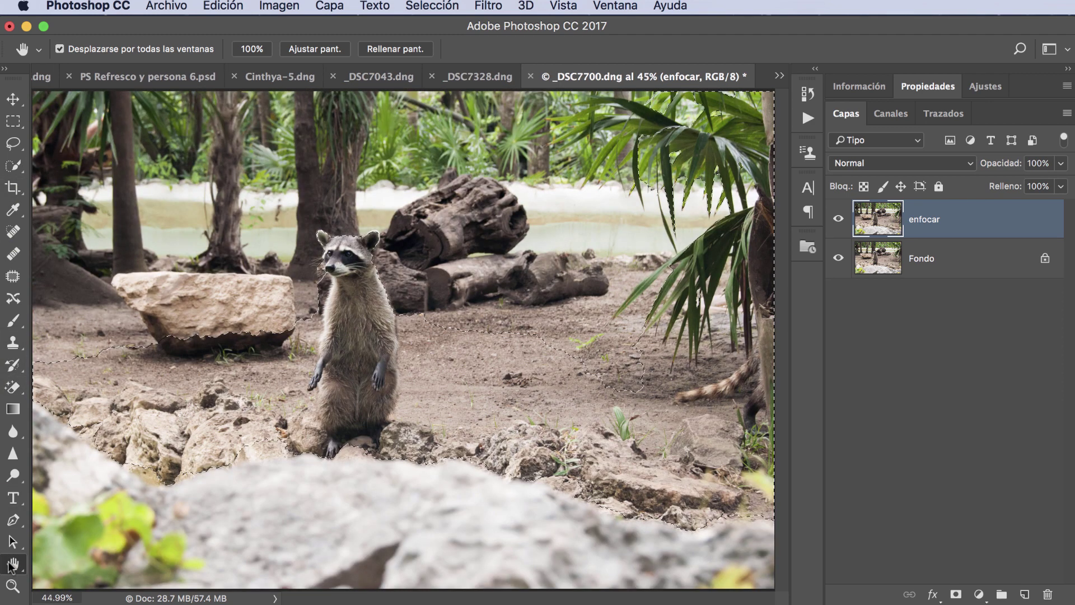
click(957, 595)
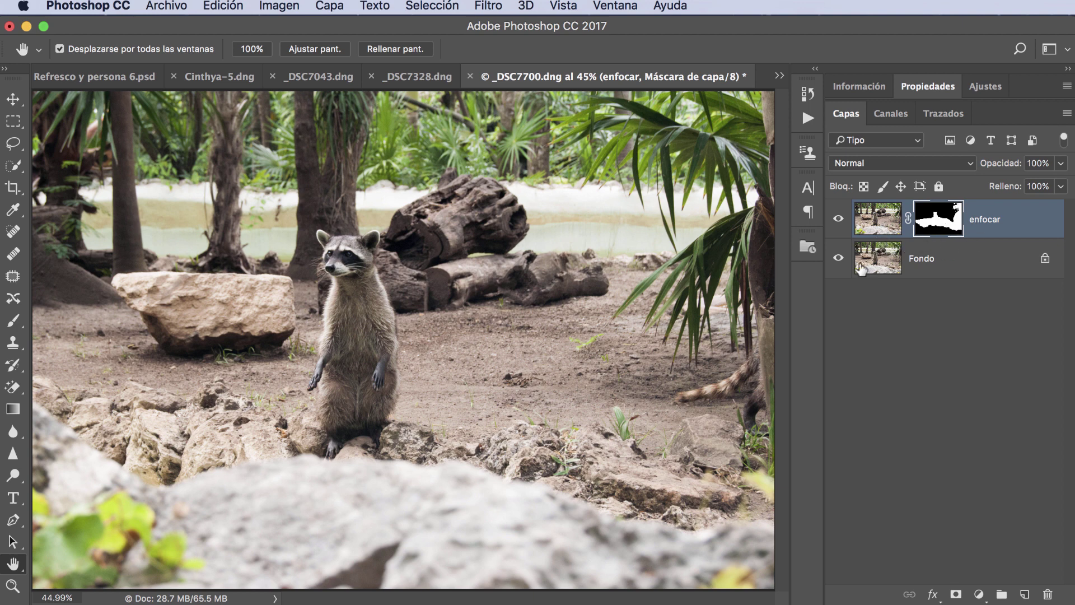
Hide the Fondo layer, leaving the masked enfocar layer over white, and pick the Brush tool
click(840, 258)
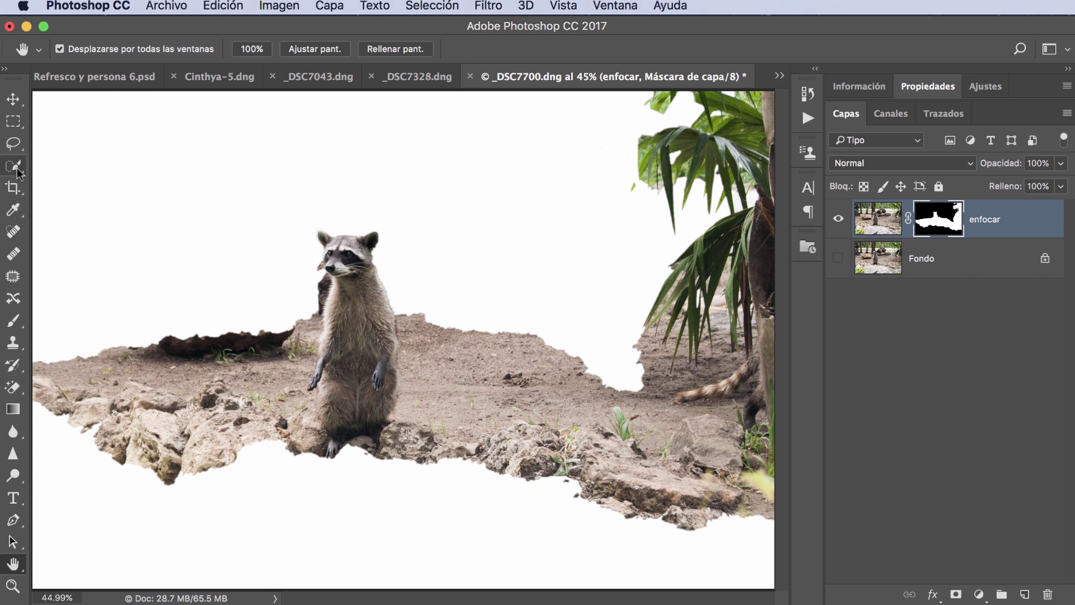
click(17, 321)
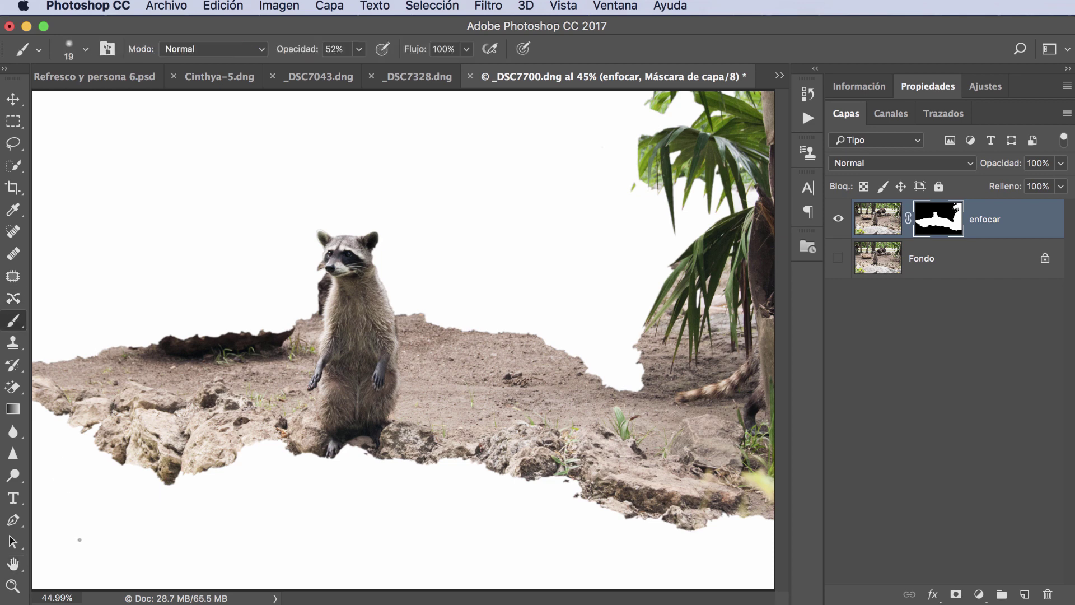
Paint the palm at the right edge out of the mask and raise brush opacity to 100%
click(5, 67)
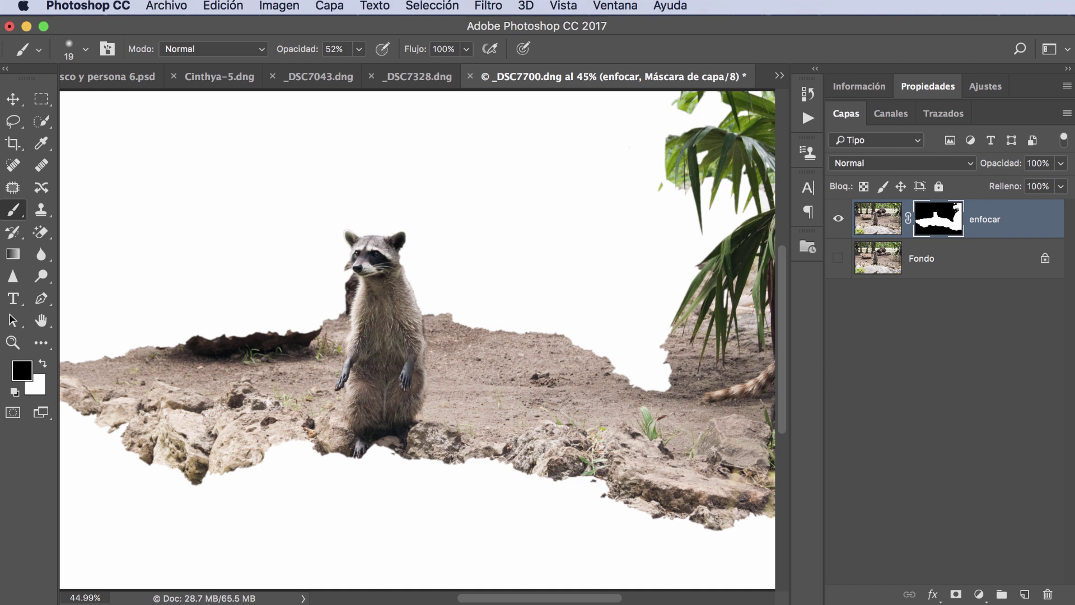
drag(773, 276, 750, 318)
drag(772, 280, 757, 329)
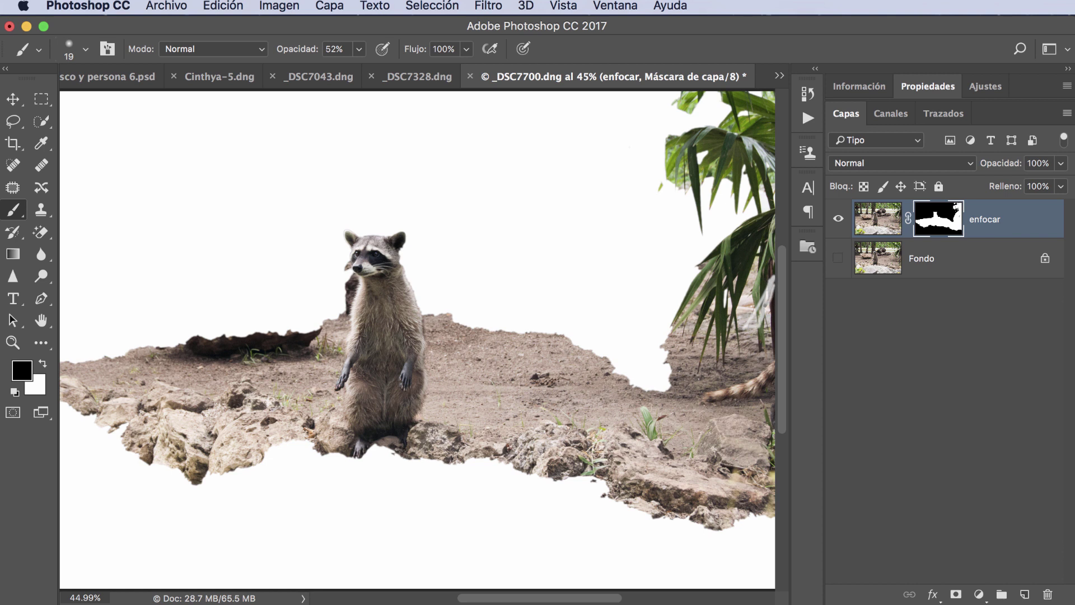
click(358, 50)
drag(356, 69, 398, 69)
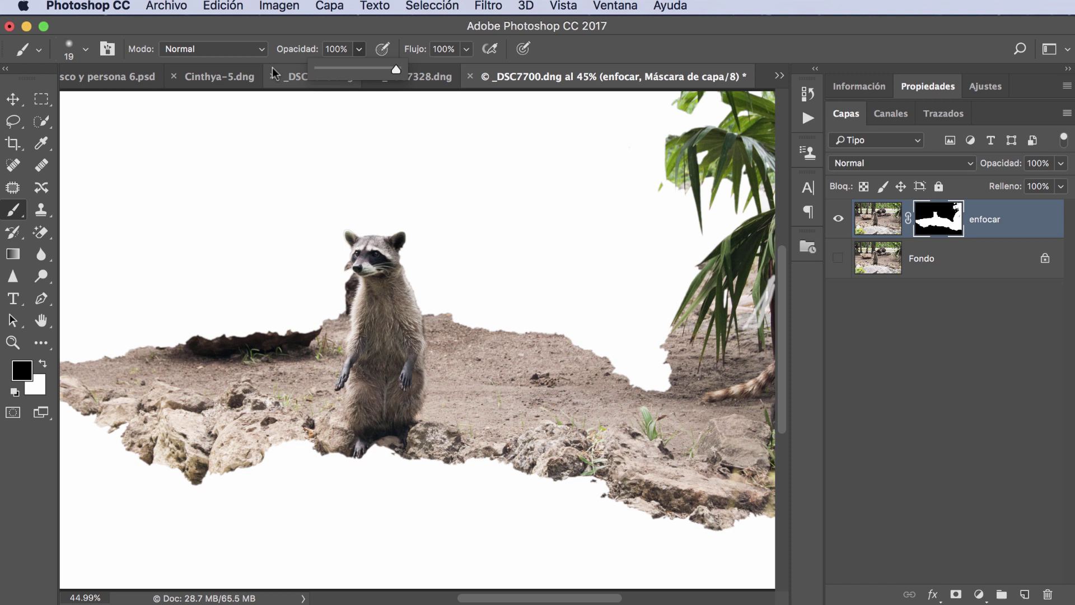
With a much larger, then 66%-hard brush, hide the palm and ground along the right edge
click(86, 50)
drag(104, 103, 186, 106)
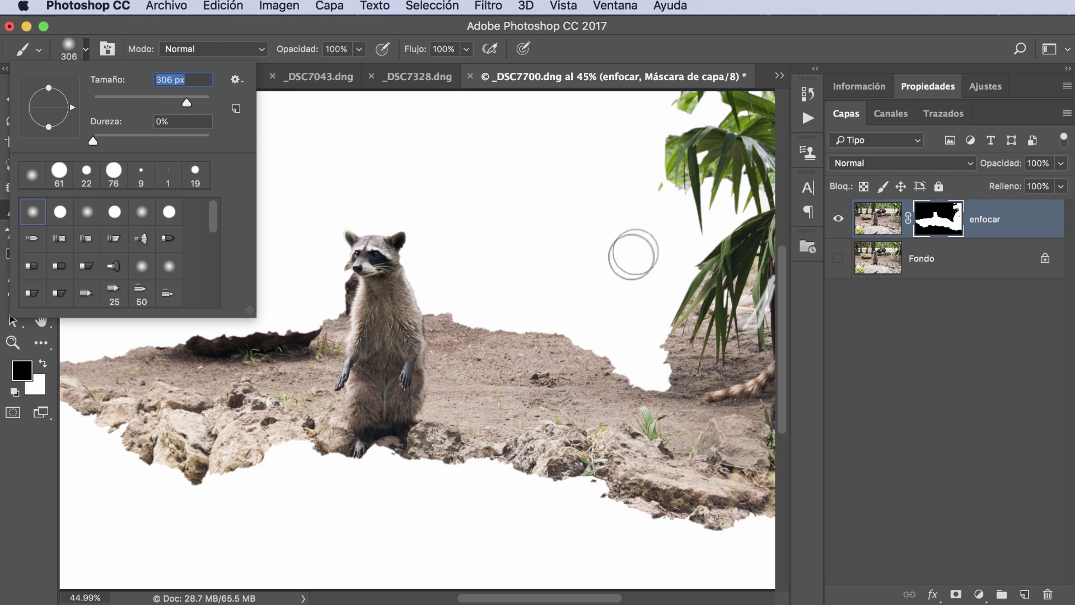
mouse_move(742, 415)
mouse_down()
mouse_move(763, 292)
mouse_move(763, 303)
mouse_move(754, 252)
mouse_move(763, 151)
mouse_move(748, 162)
mouse_move(757, 98)
mouse_move(684, 105)
mouse_move(668, 118)
mouse_move(719, 120)
mouse_move(696, 215)
mouse_move(642, 125)
mouse_move(691, 148)
mouse_move(723, 213)
mouse_move(735, 298)
mouse_move(715, 320)
mouse_move(702, 294)
mouse_move(696, 372)
mouse_up()
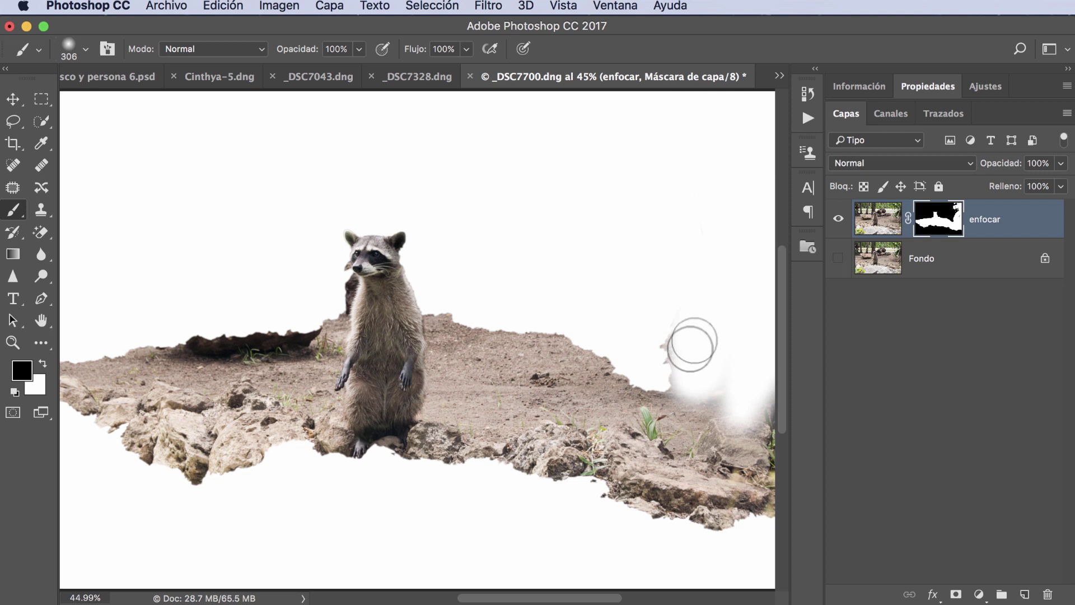
mouse_move(684, 319)
mouse_down()
mouse_move(692, 340)
mouse_move(673, 338)
mouse_move(729, 386)
mouse_move(681, 381)
mouse_move(762, 390)
mouse_move(762, 431)
mouse_move(670, 387)
mouse_move(763, 385)
mouse_up()
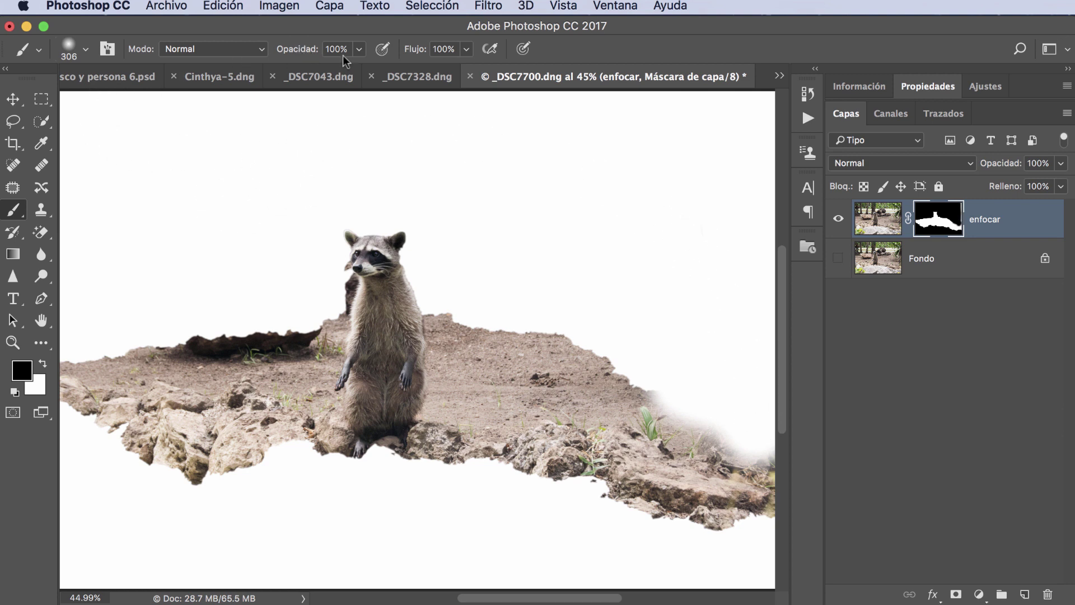
click(86, 49)
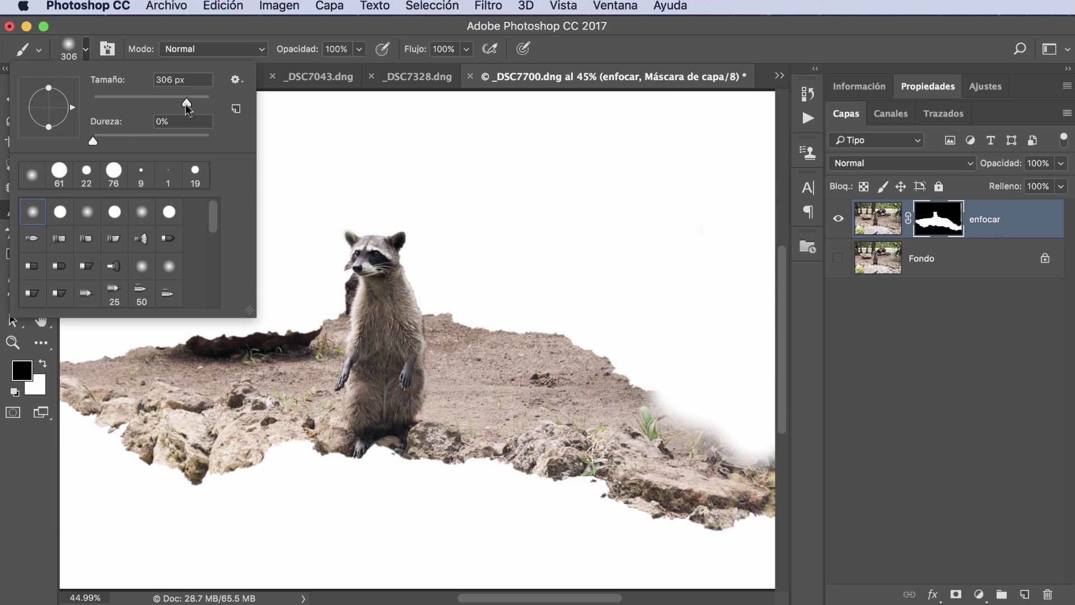
drag(93, 140, 209, 141)
mouse_move(698, 422)
mouse_down()
mouse_move(754, 437)
mouse_move(770, 499)
mouse_move(748, 427)
mouse_up()
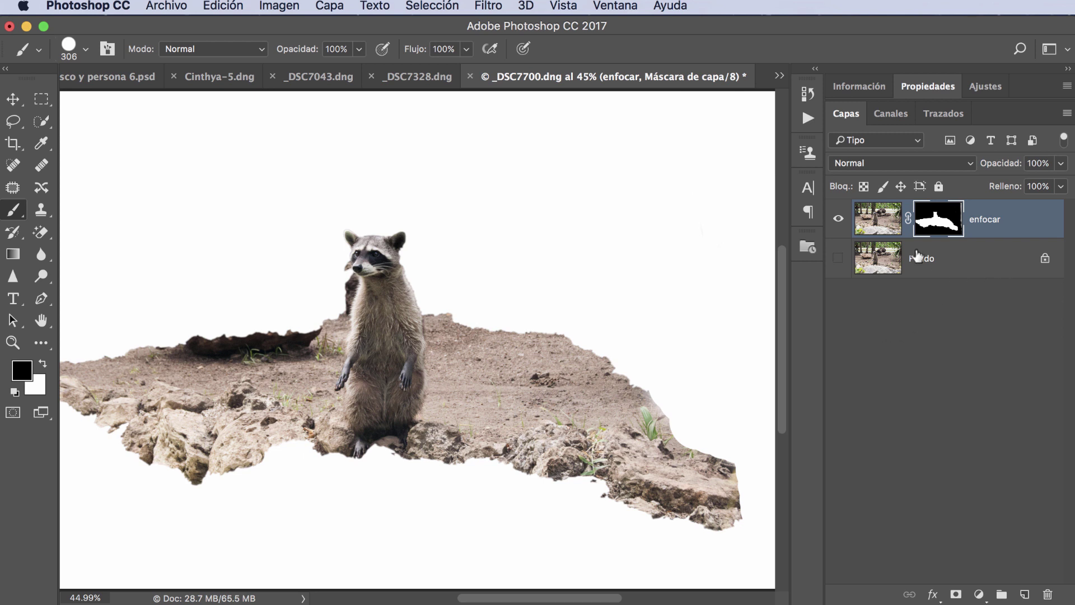
Target the enfocar layer's image instead of its mask and bring up Filtro > Enfocar
click(872, 229)
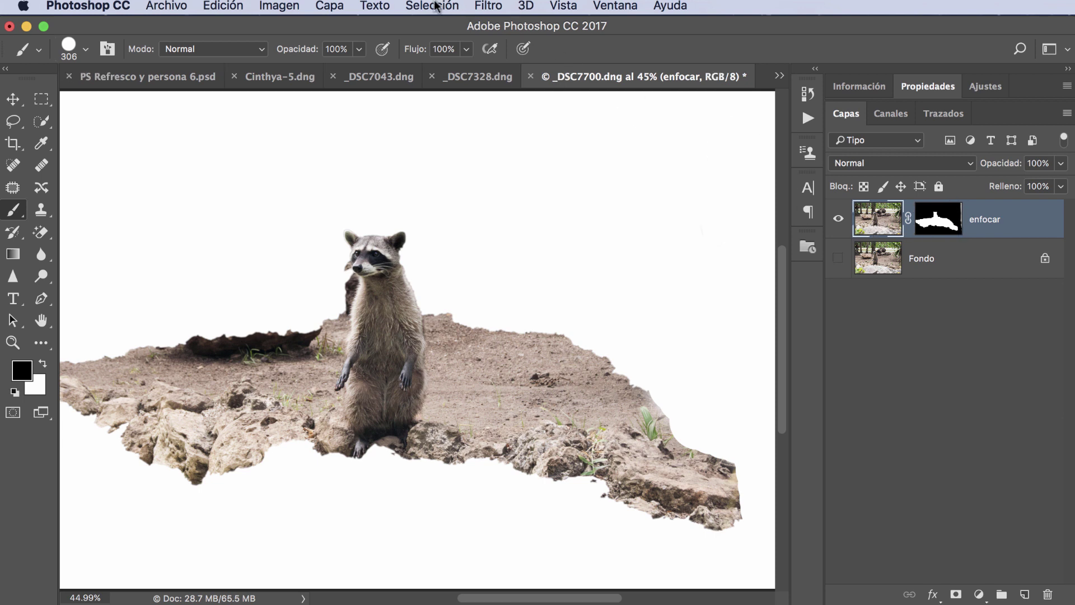
click(487, 5)
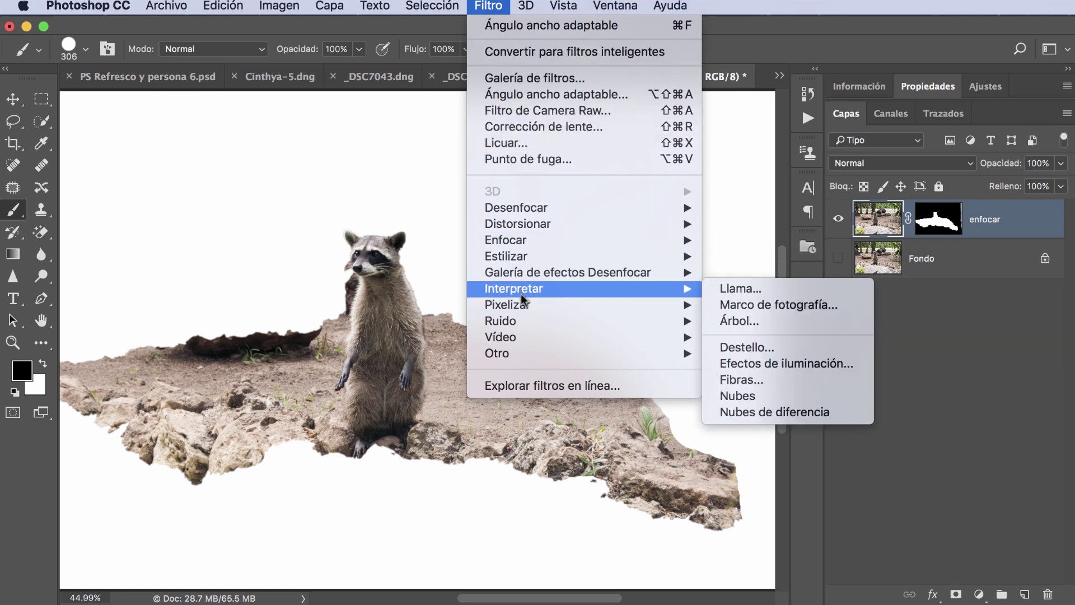
mouse_move(564, 240)
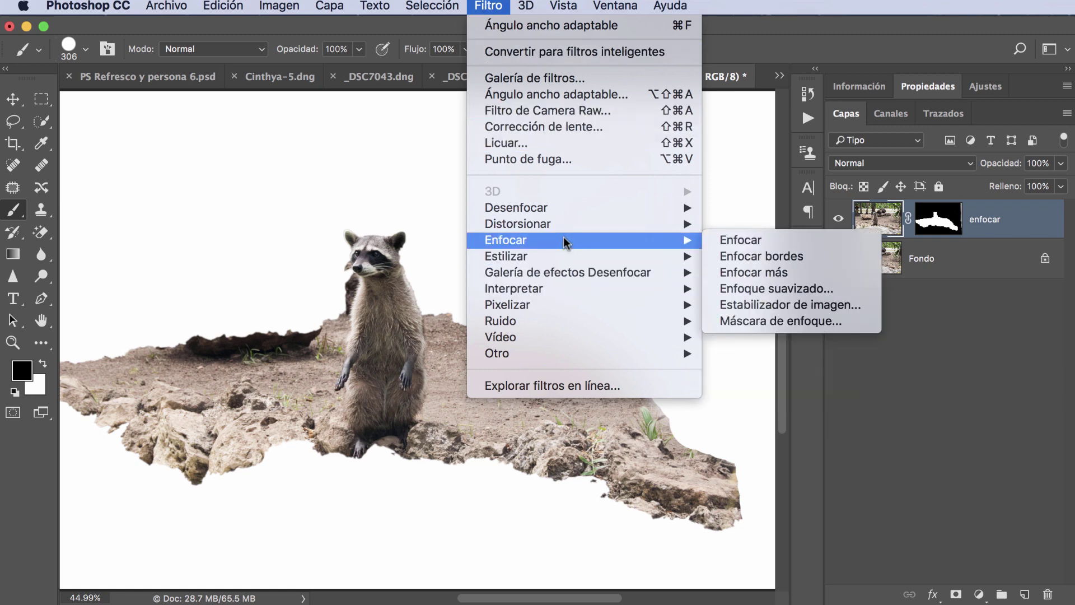
Open Enfoque suavizado, enlarge the dialog, zoom the preview to 200% on the raccoon's head, Radio 0
click(764, 287)
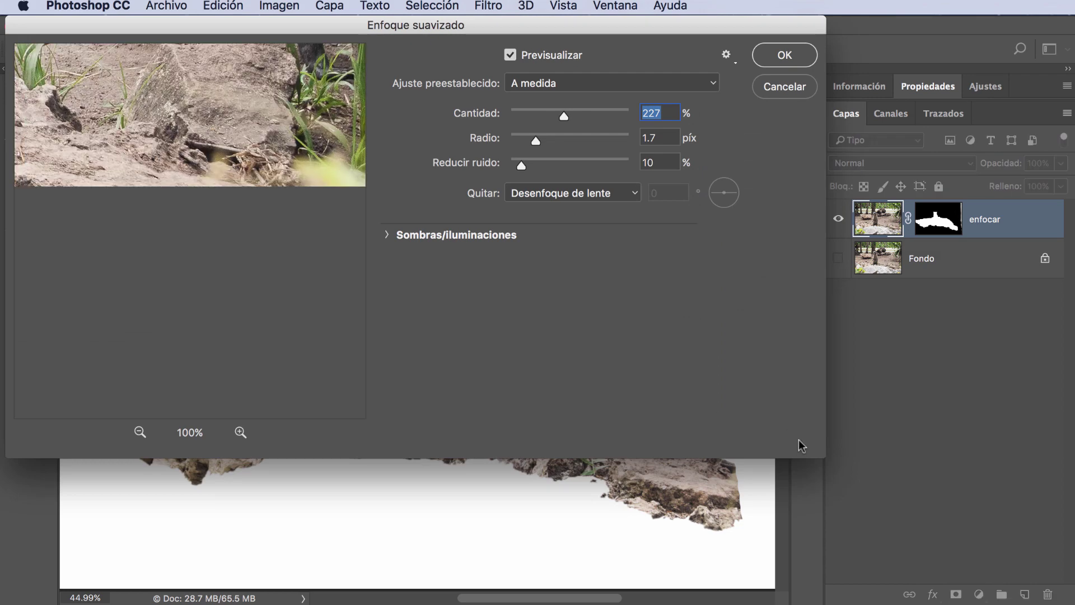
drag(818, 450, 1063, 597)
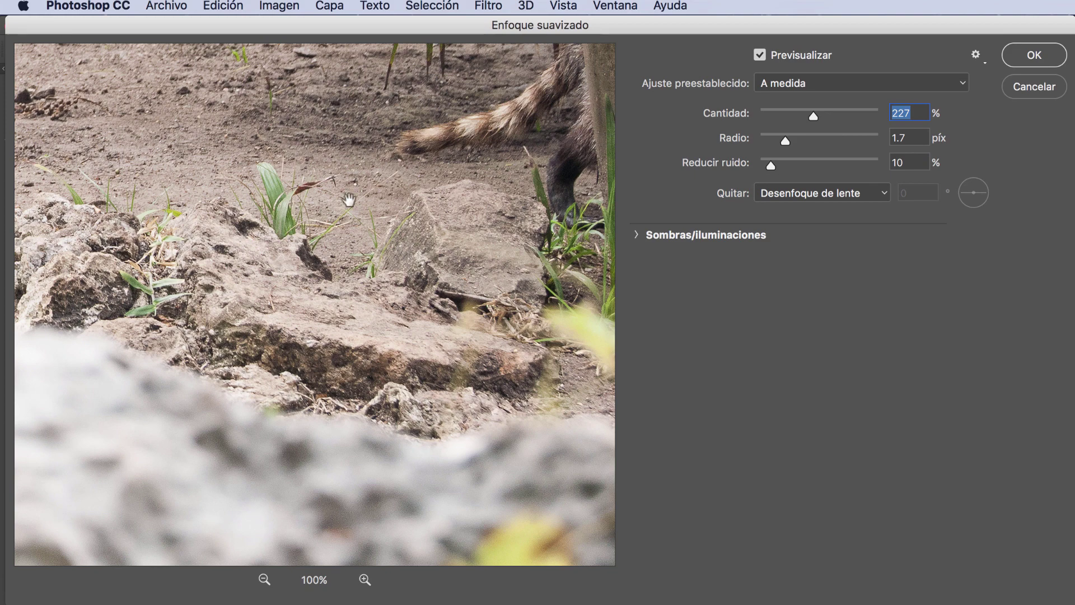
drag(338, 192, 441, 247)
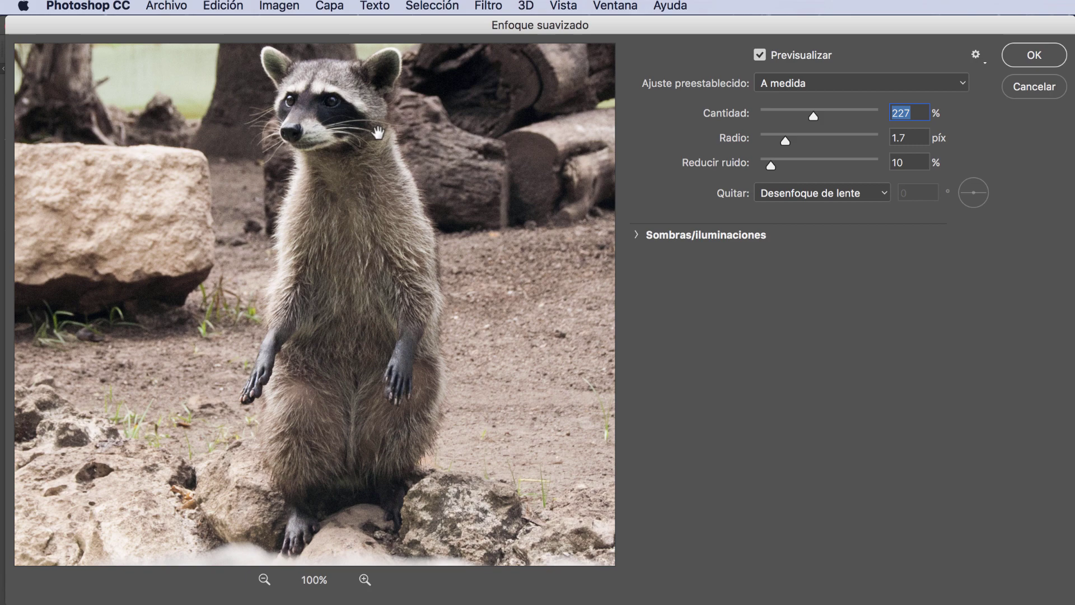
click(365, 581)
drag(420, 227, 422, 375)
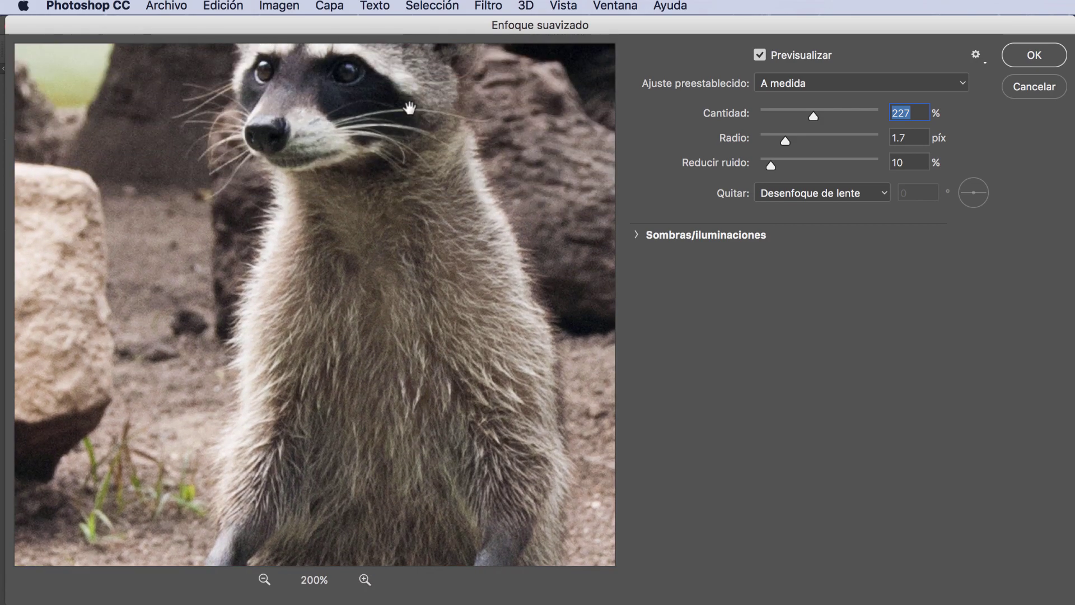
drag(412, 105, 414, 223)
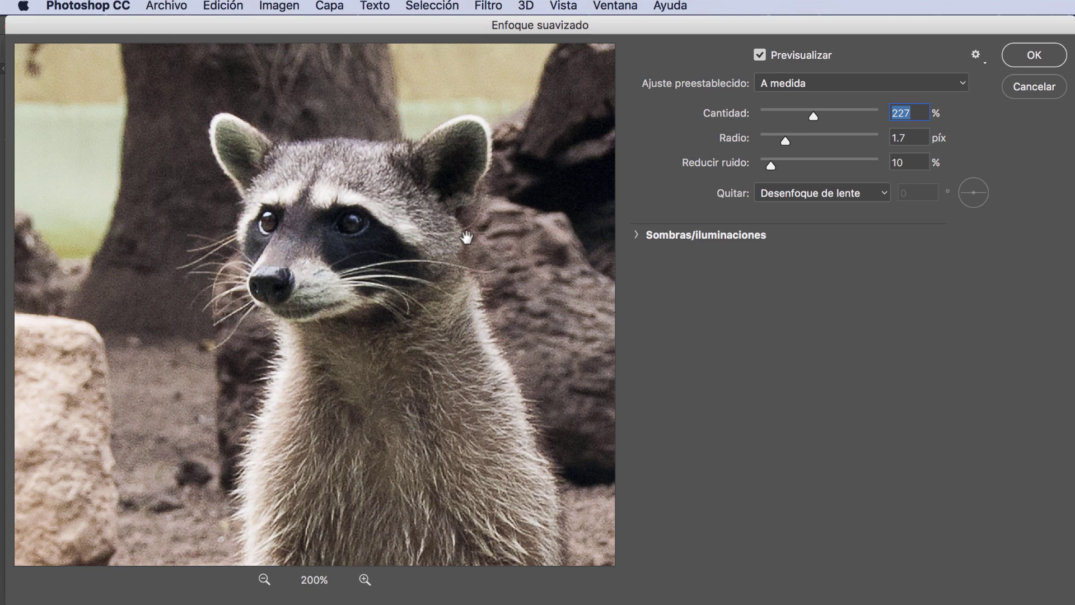
drag(784, 140, 746, 165)
Set Enfoque suavizado Cantidad to 223%, Radio to 1.4 px and Reducir ruido to 63%
mouse_move(814, 109)
mouse_down()
mouse_move(760, 115)
mouse_move(812, 117)
mouse_up()
drag(760, 141, 787, 142)
key(Tab)
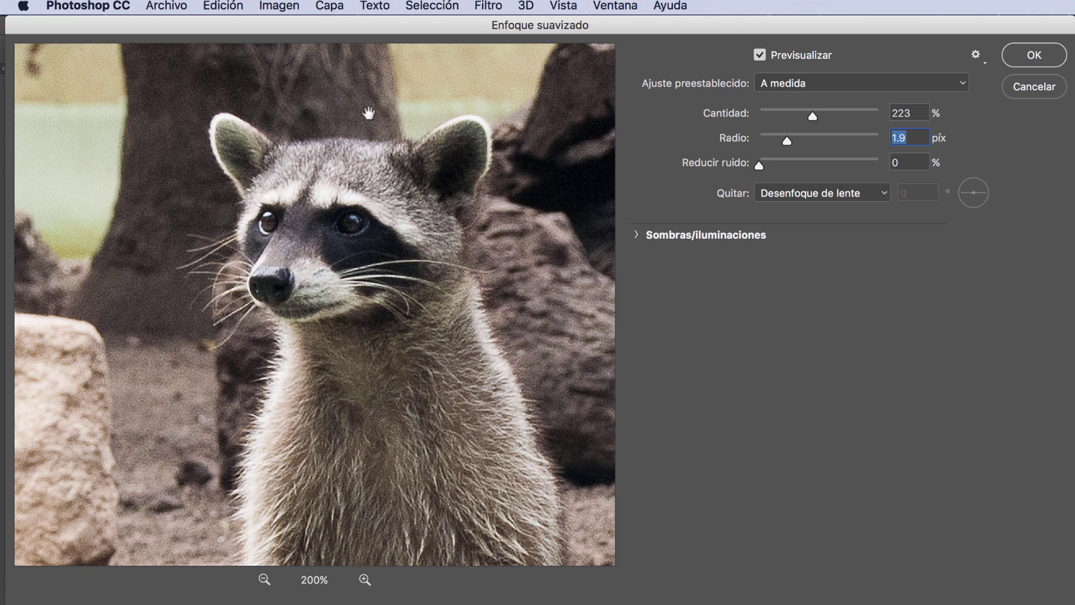
drag(762, 170, 782, 140)
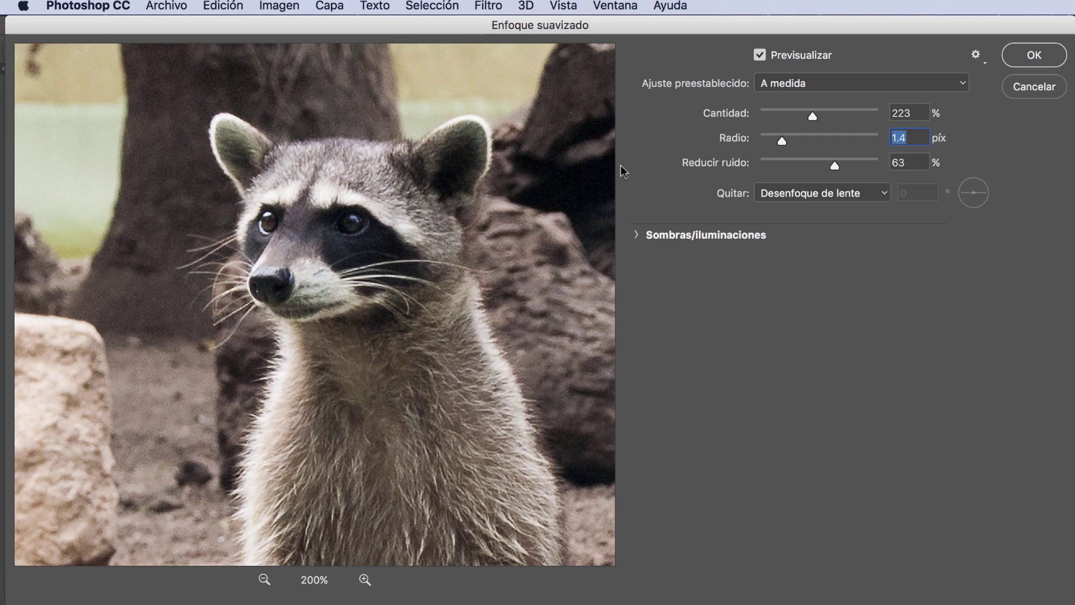
Zoom the preview to 300% on the raccoon's face, set Radio to 2.0 px, and apply
click(365, 580)
drag(452, 263, 439, 329)
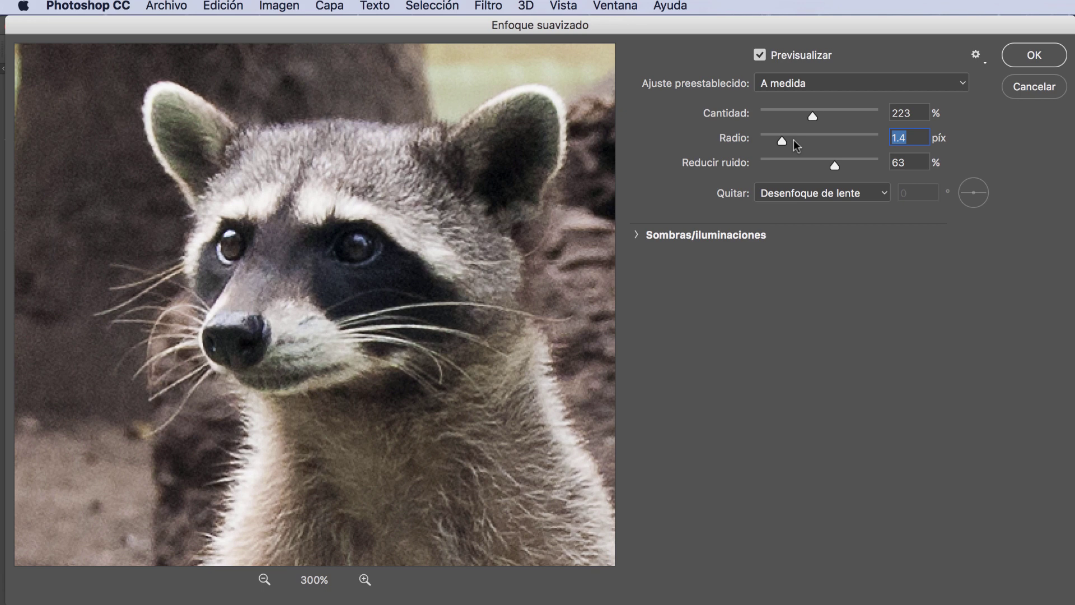
drag(781, 141, 792, 141)
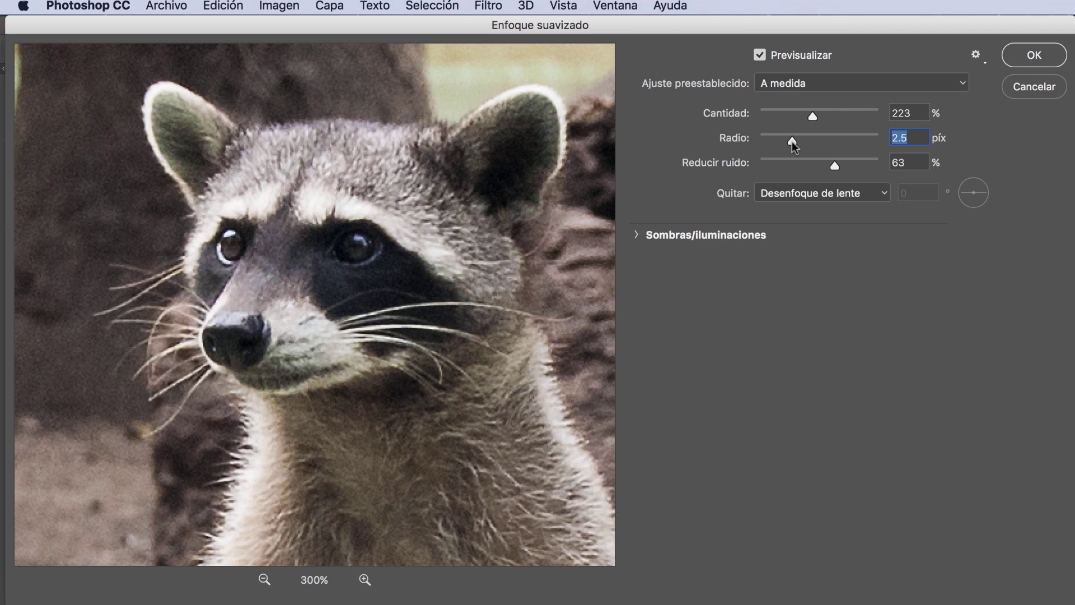
click(785, 139)
drag(785, 139, 787, 139)
click(1025, 54)
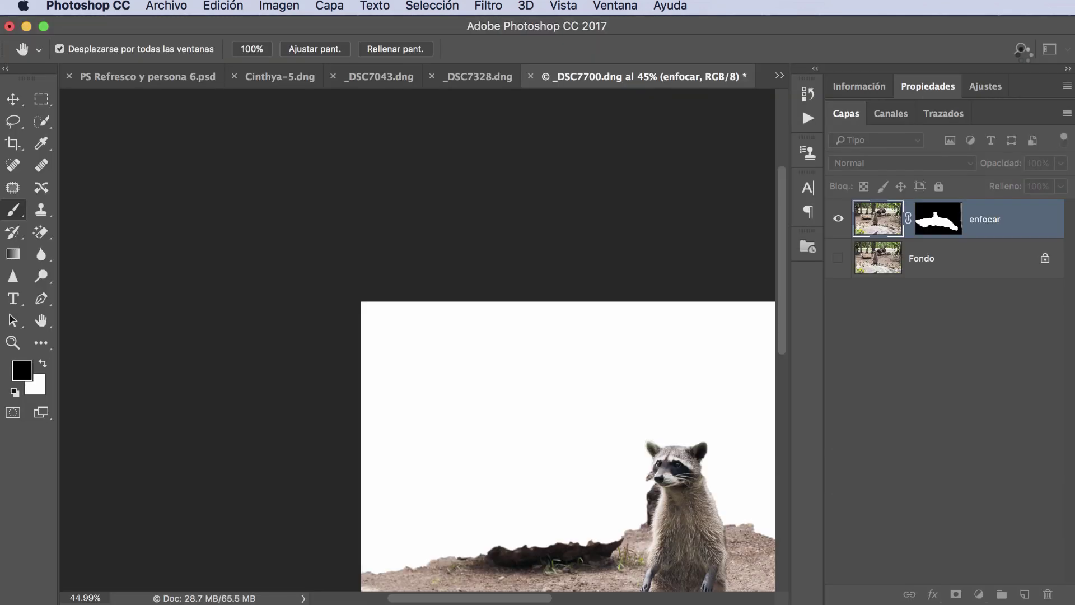
Show the Fondo layer beneath enfocar and zoom in on the raccoon
double_click(41, 321)
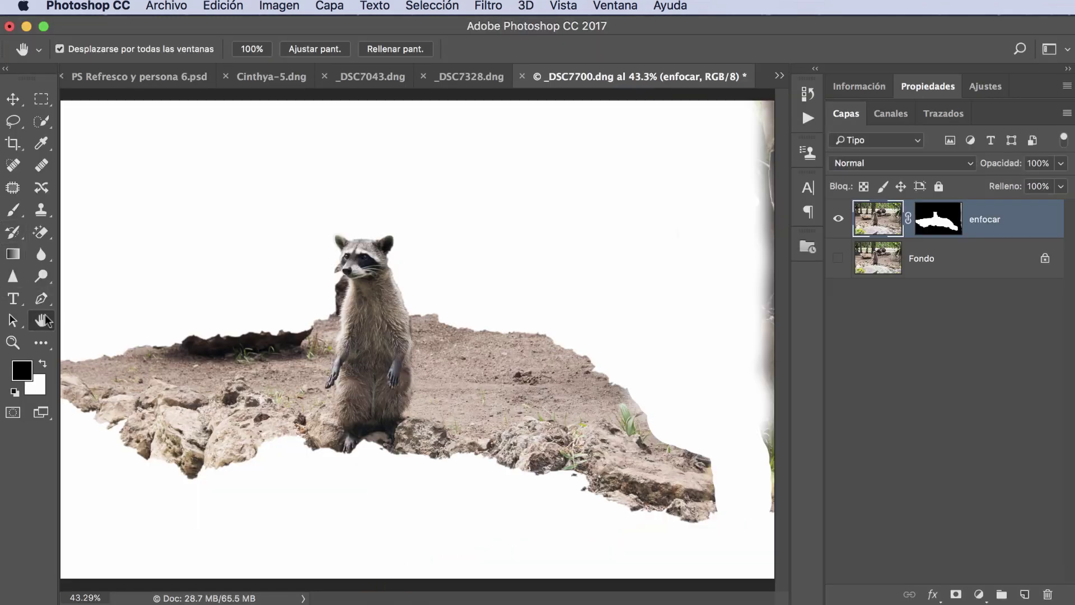
click(838, 259)
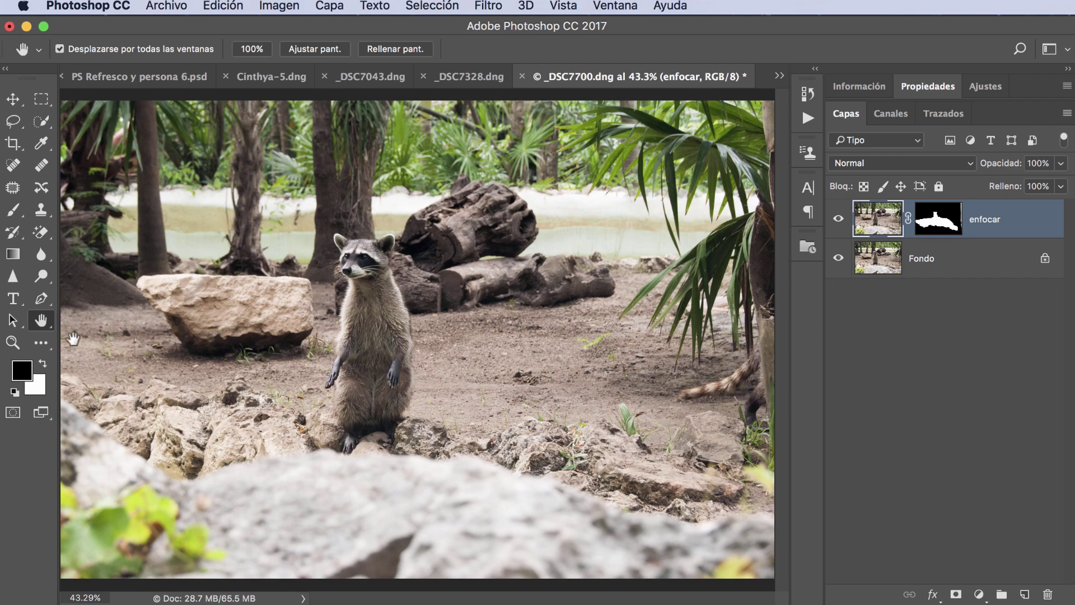
click(13, 342)
drag(365, 325, 431, 321)
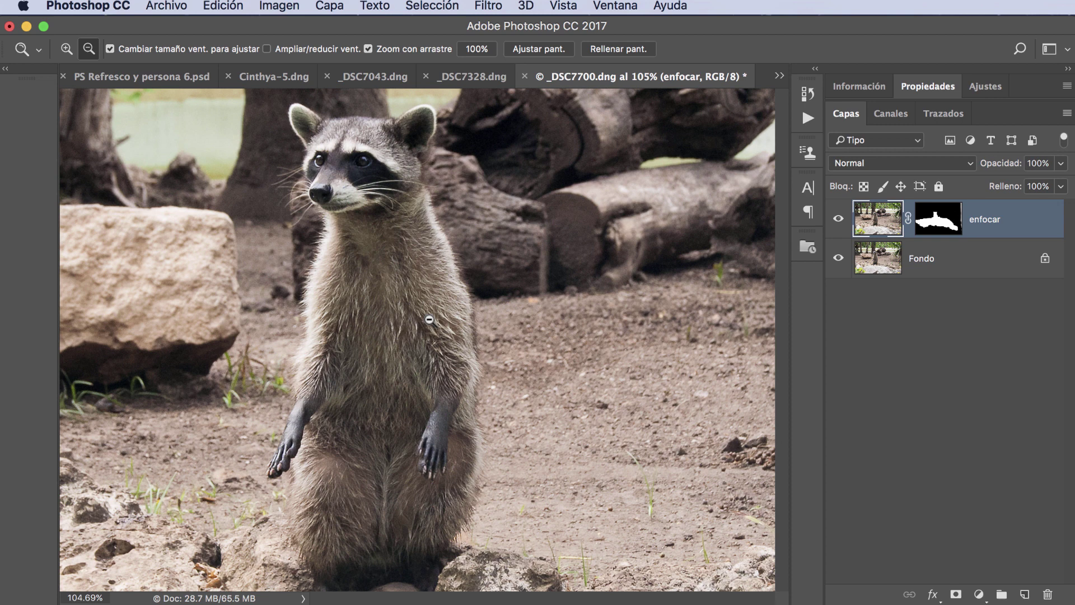
Toggle enfocar to compare sharpened and unsharpened raccoon fur, then fit the image and deselect the layer
click(838, 221)
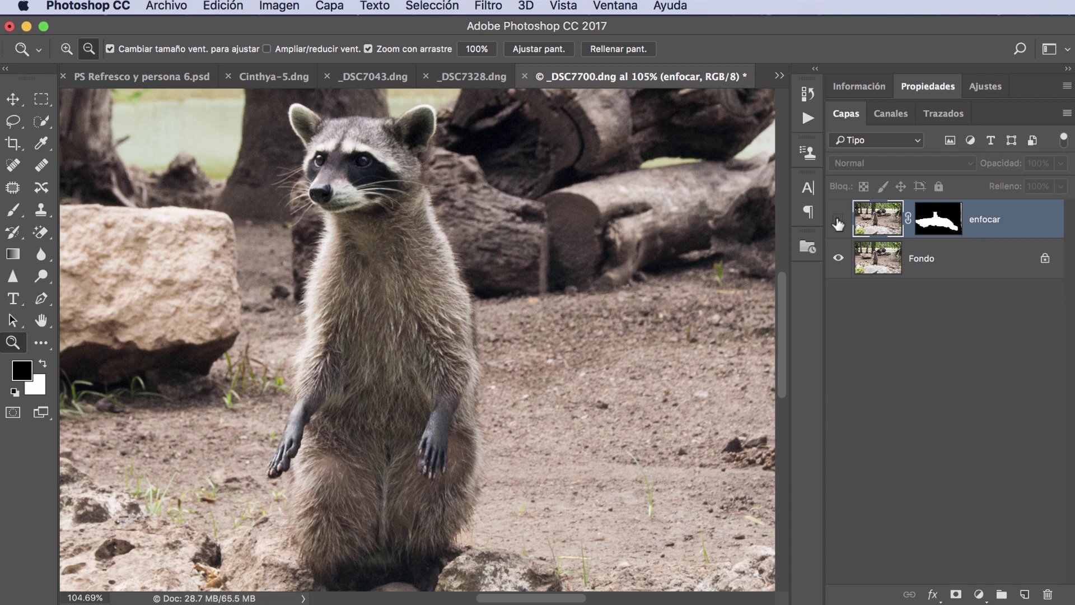
click(838, 220)
drag(453, 254, 484, 250)
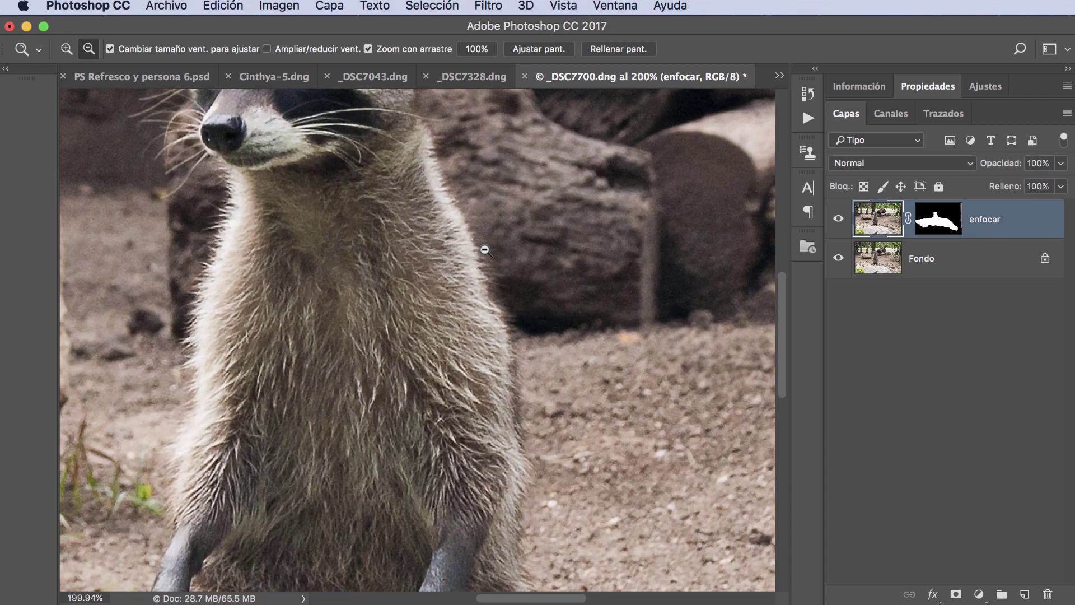
drag(510, 362, 517, 191)
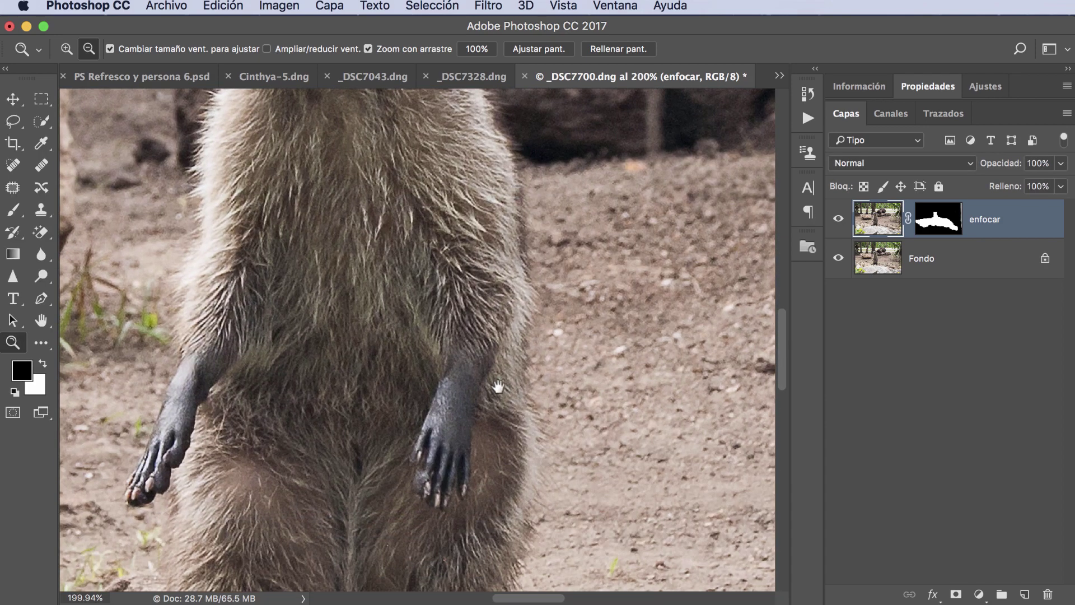
drag(498, 386, 499, 345)
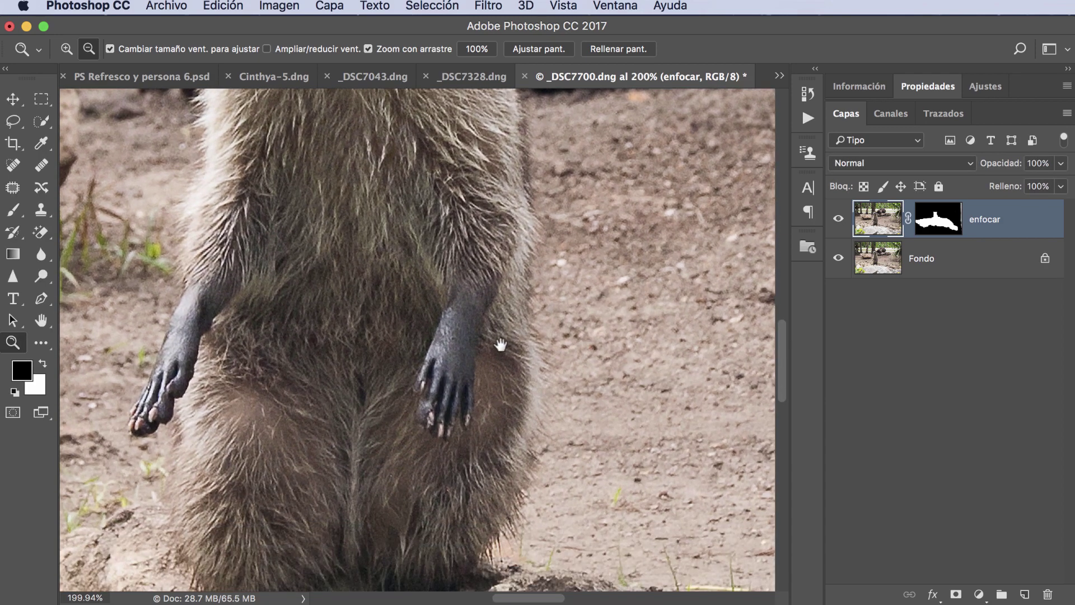
click(837, 224)
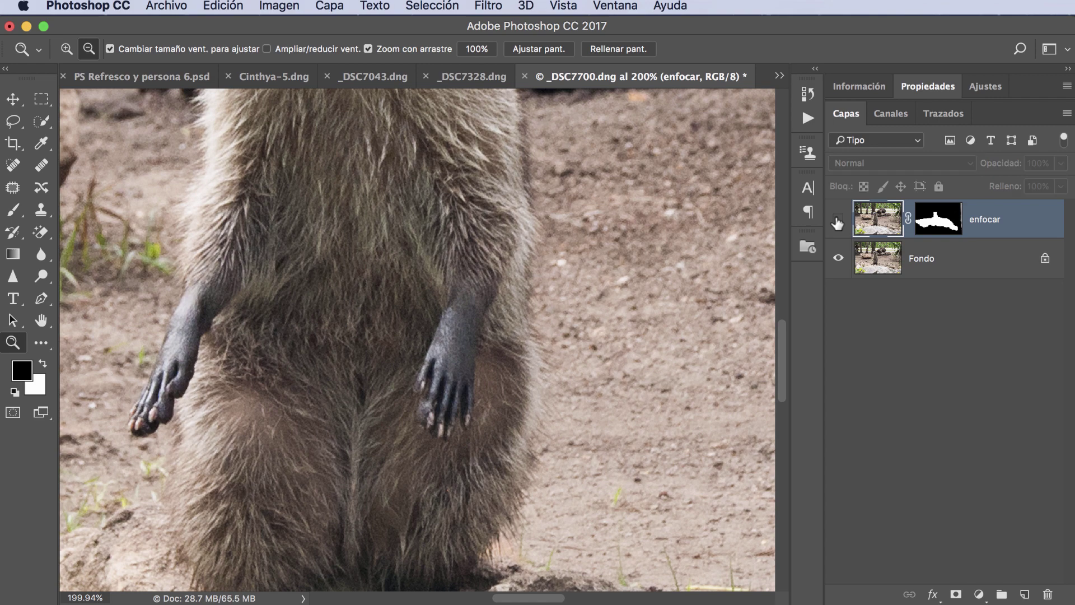
click(838, 223)
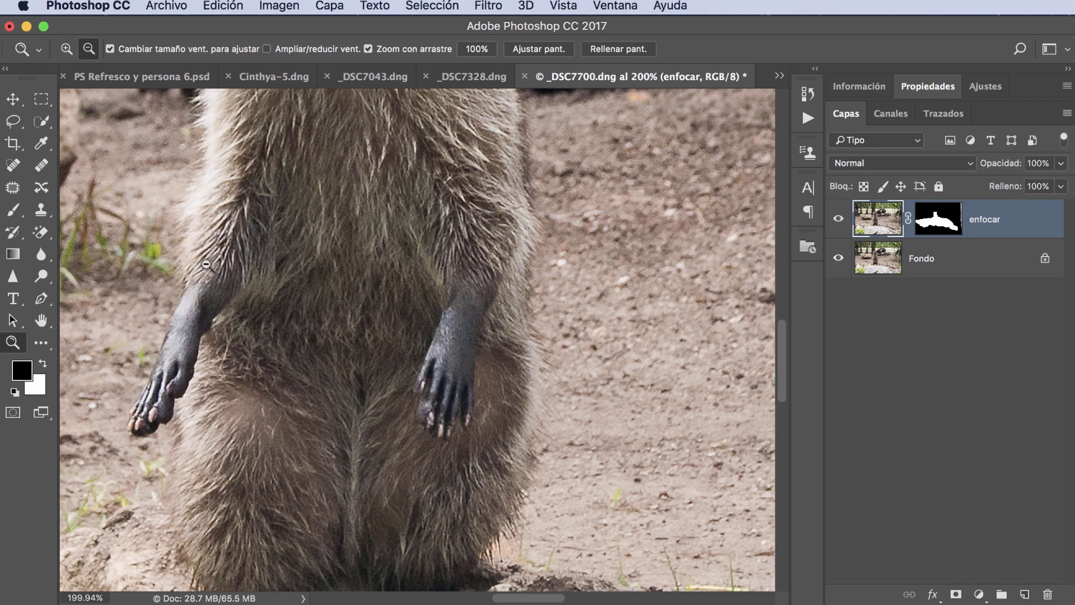
double_click(41, 320)
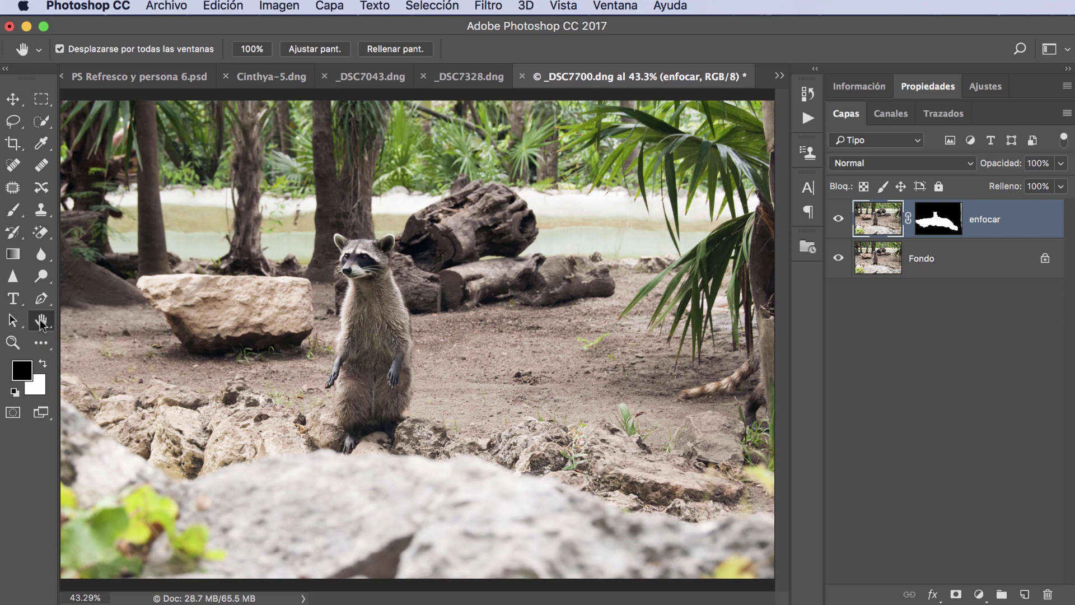
click(898, 372)
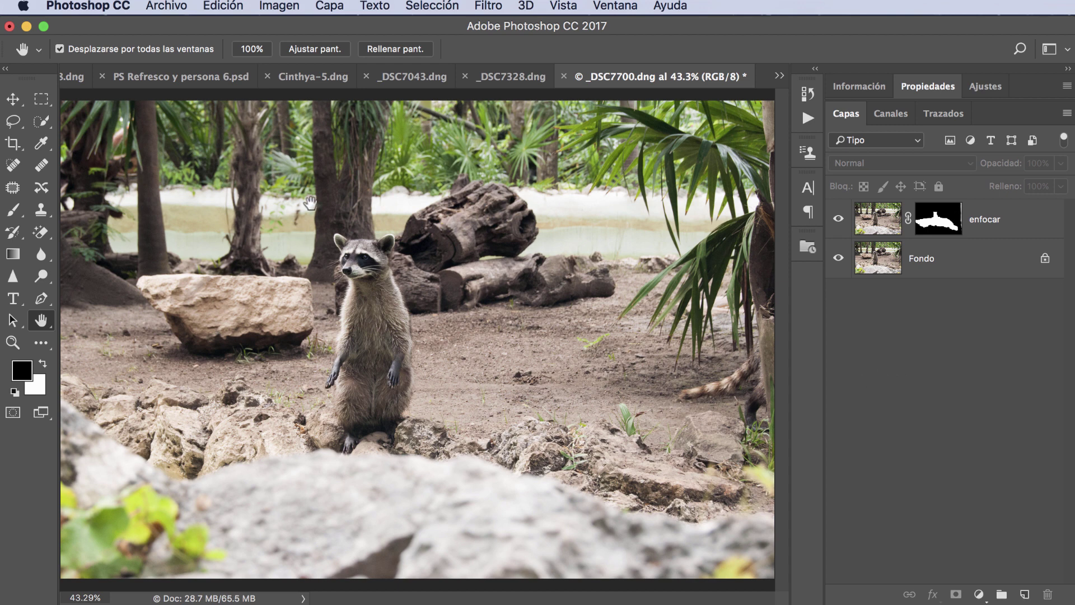
Switch to Cinthya-5.dng, fit it on screen, and duplicate its Fondo layer as Fondo copia
click(300, 79)
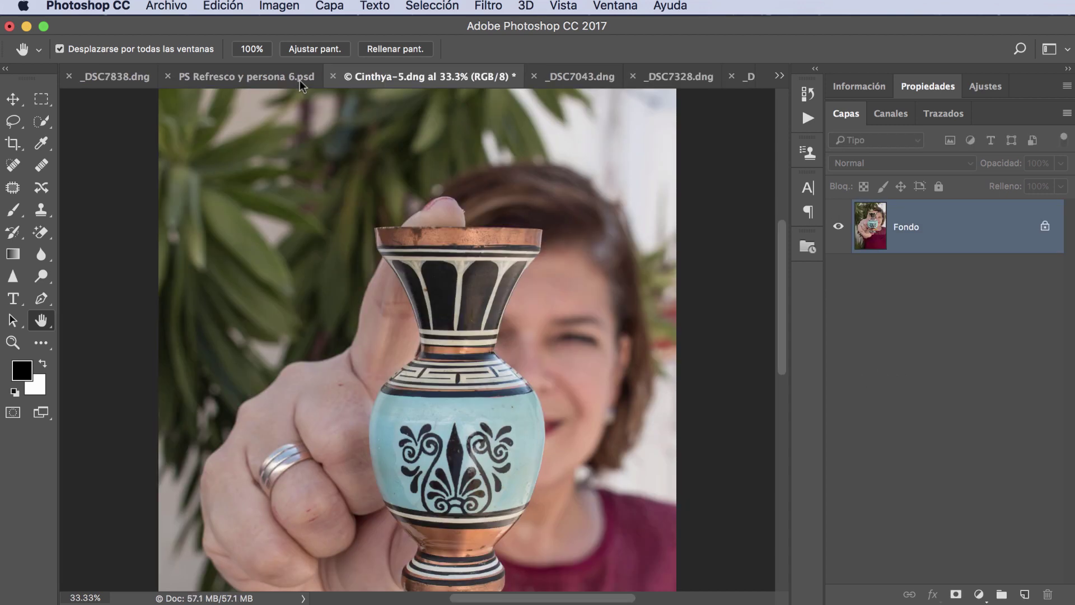
double_click(44, 321)
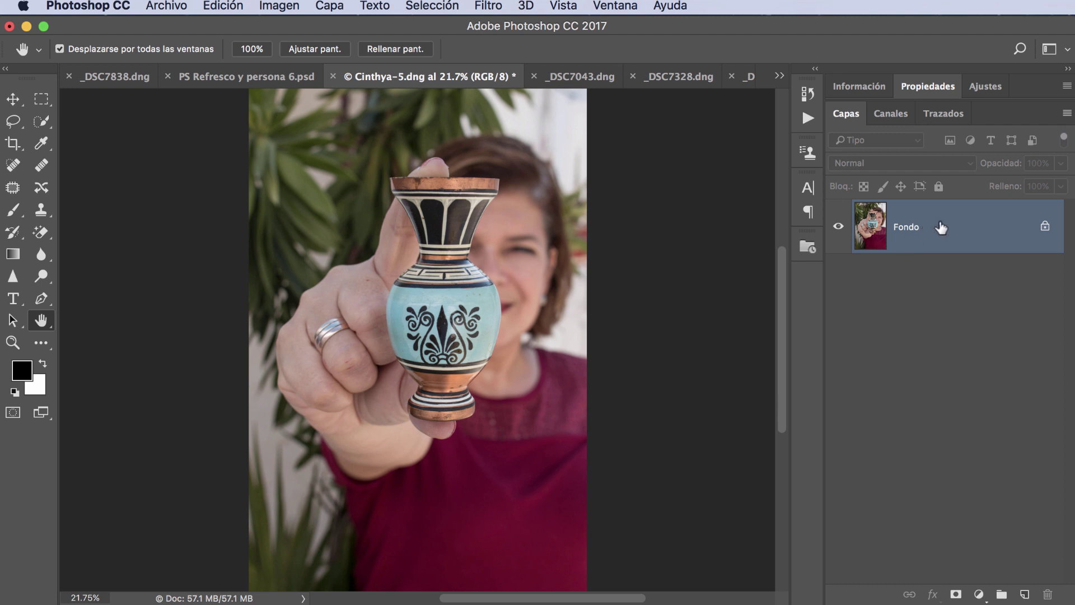
drag(938, 235, 984, 392)
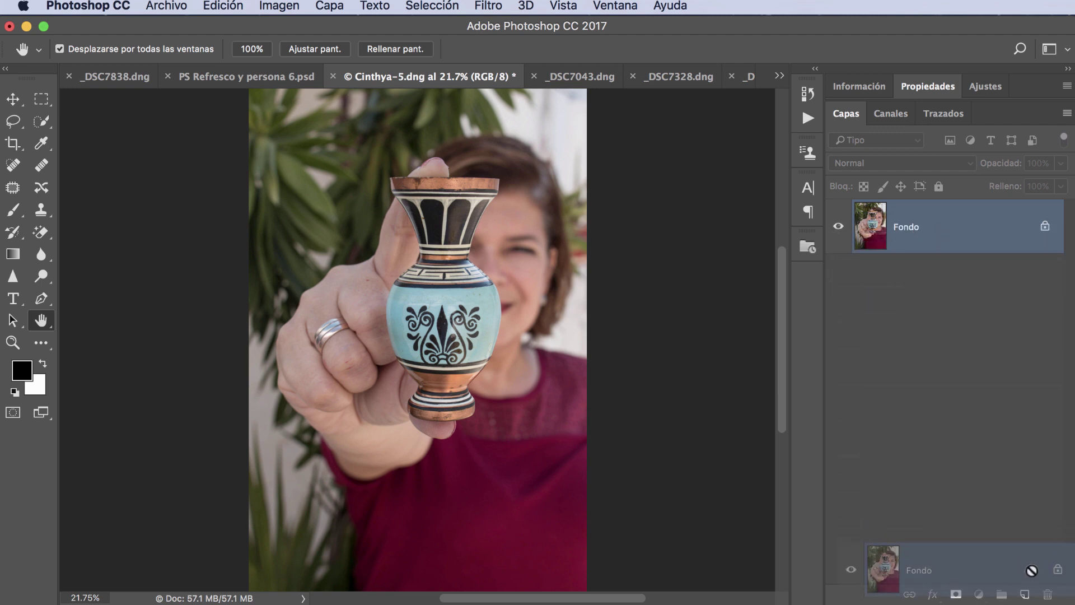
drag(1031, 570, 1025, 594)
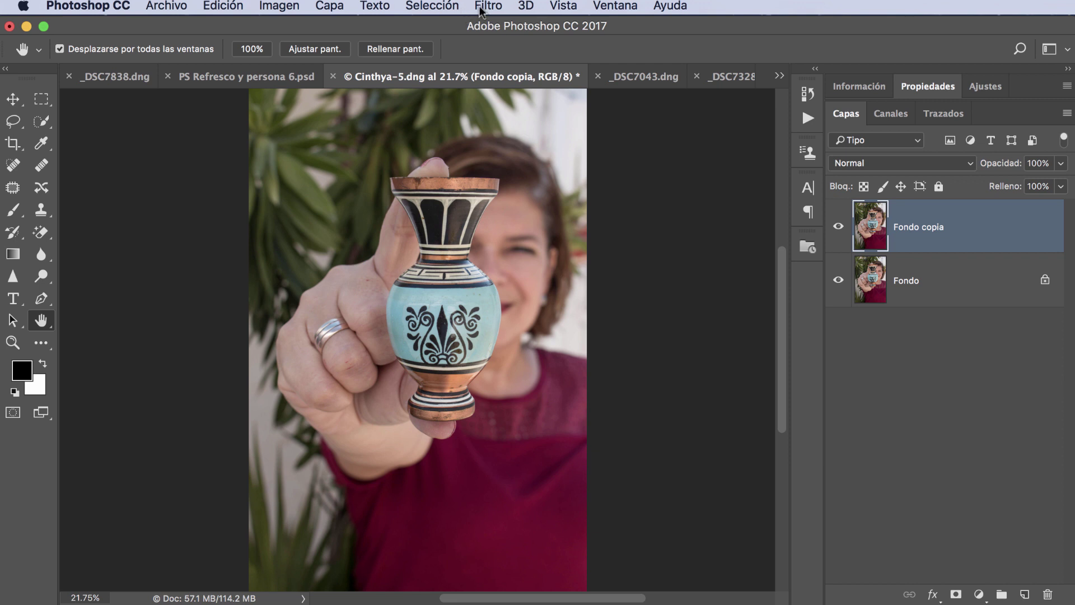
click(437, 8)
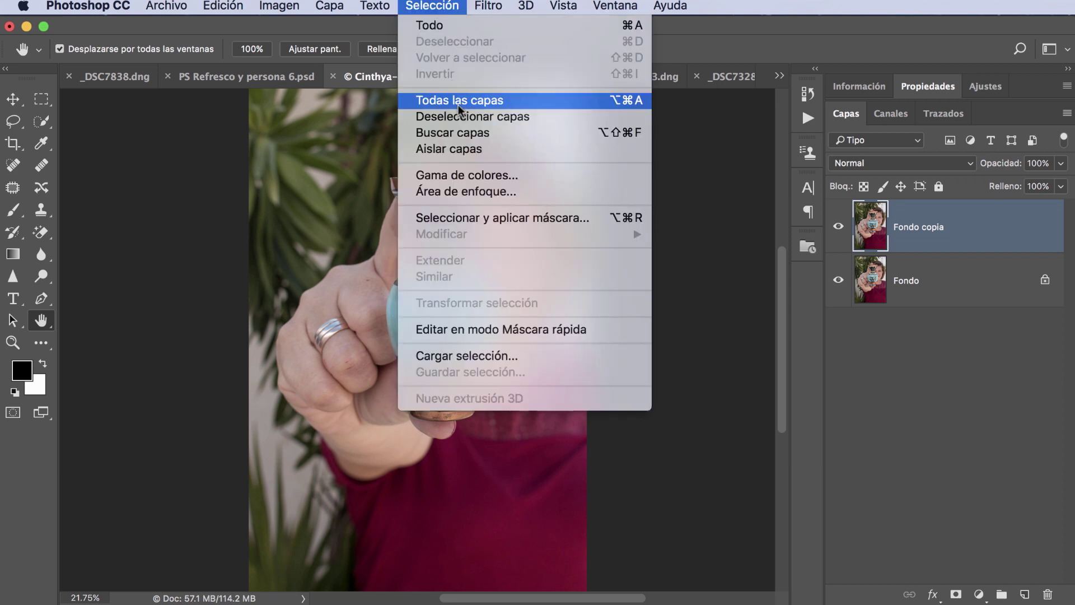
Select the vase and hand with Área de enfoque, trying several ranges before returning to automatic 4.00
click(466, 192)
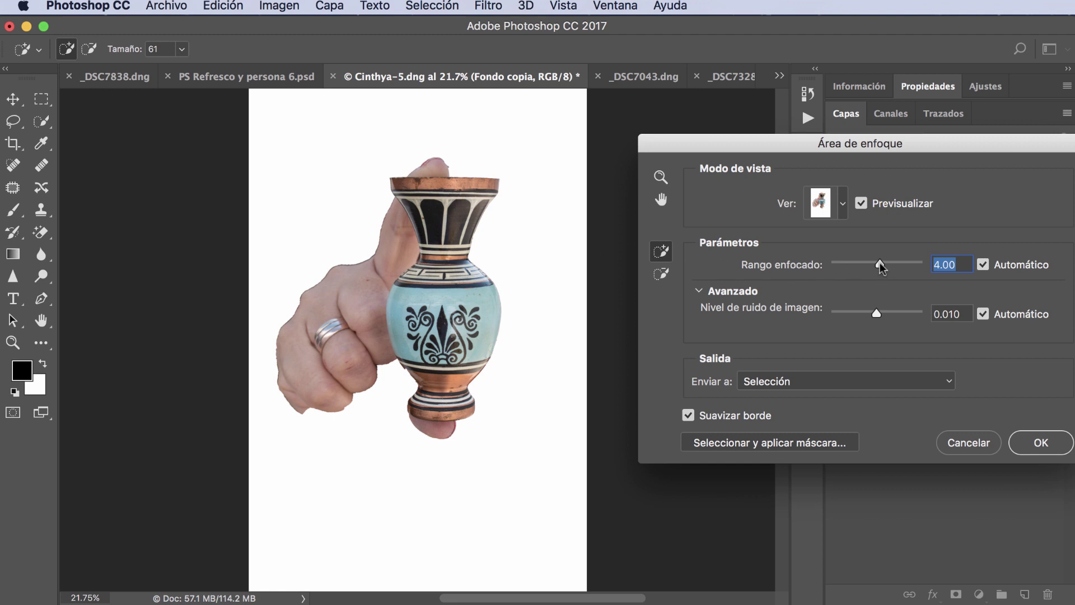
drag(879, 262, 891, 262)
drag(891, 262, 899, 262)
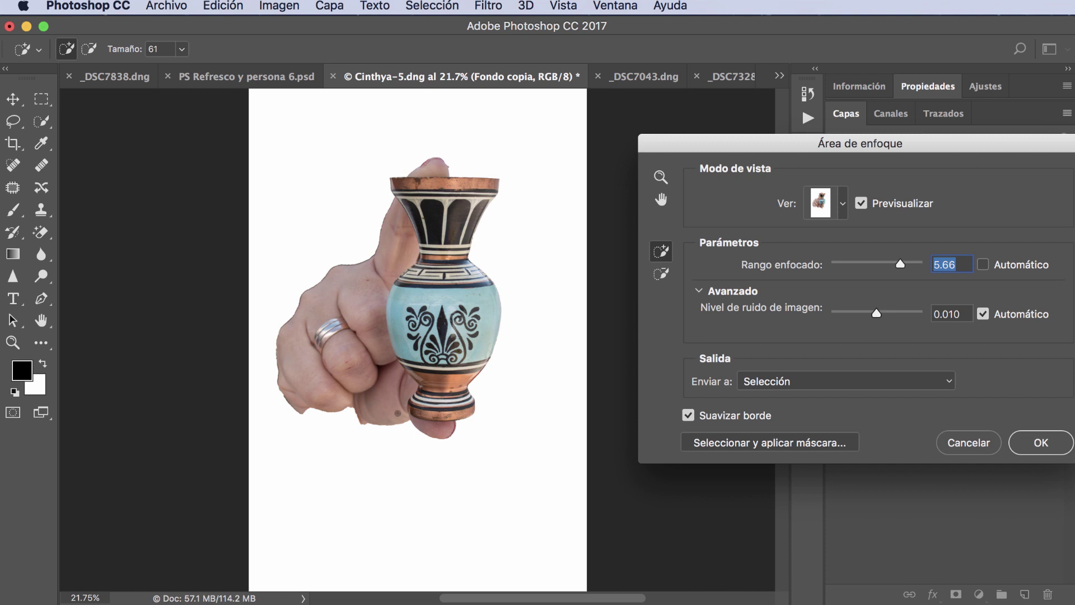
drag(899, 263, 858, 264)
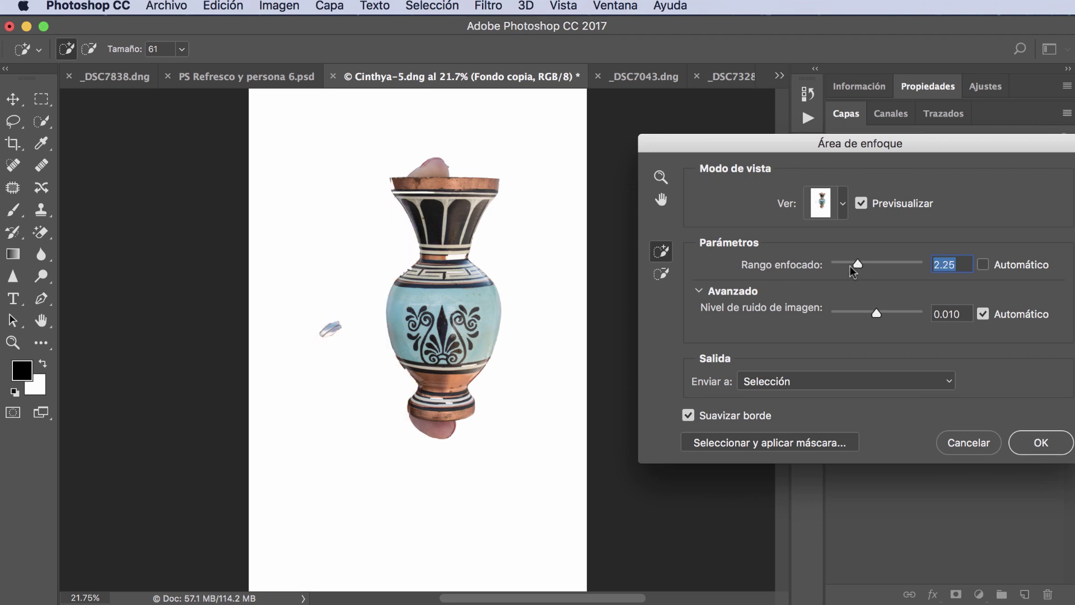
drag(854, 263, 852, 263)
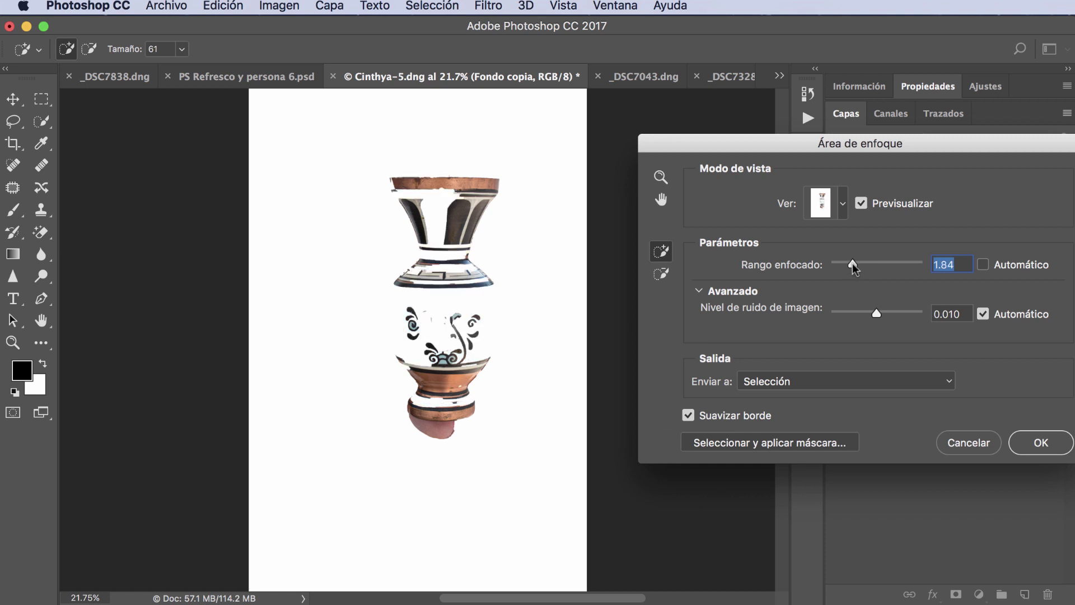
drag(853, 263, 855, 262)
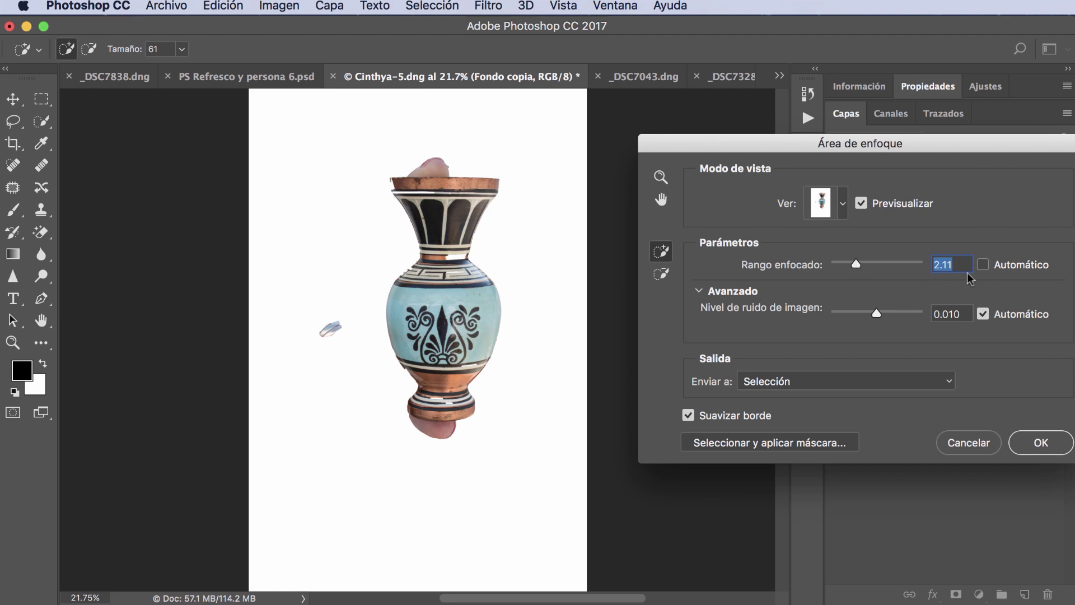
click(984, 265)
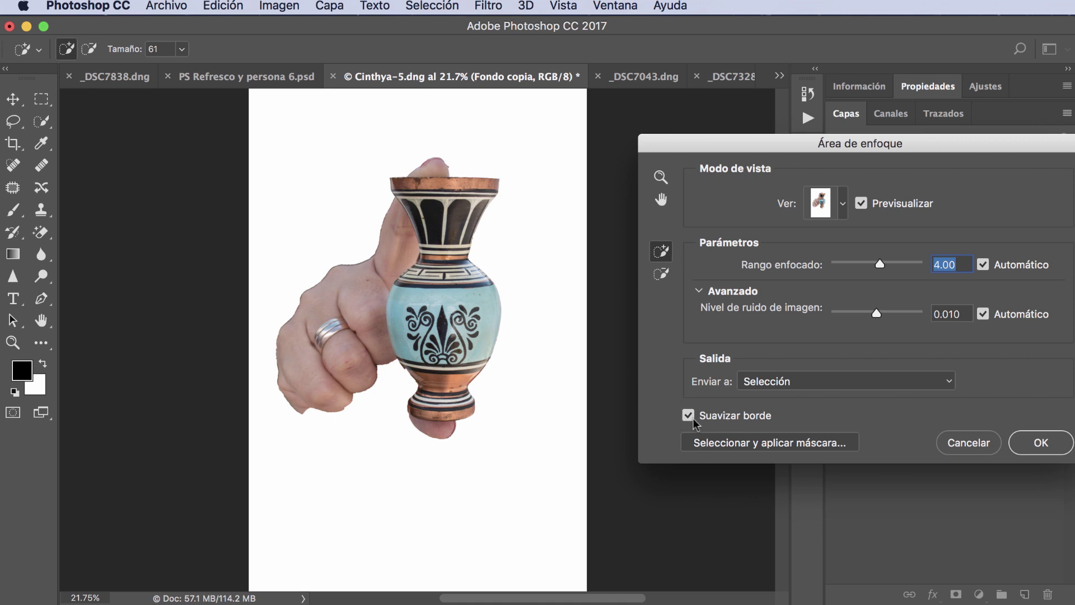
Refine the vase selection's edges with smart radius and a 1 px detection radius
click(738, 441)
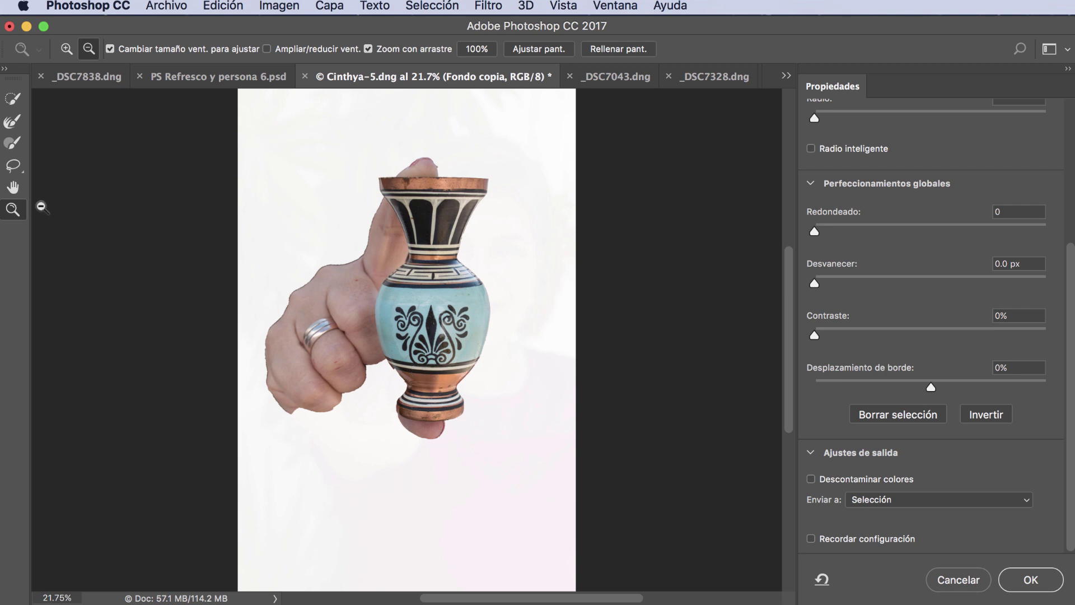
drag(360, 257, 419, 262)
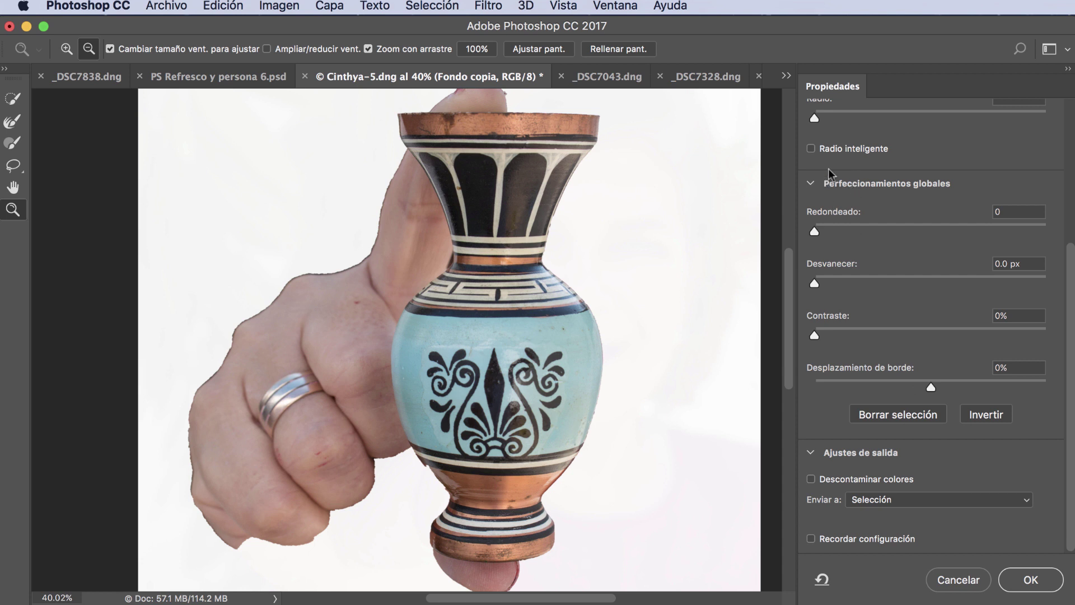
click(811, 148)
scroll(834, 168, up, 2)
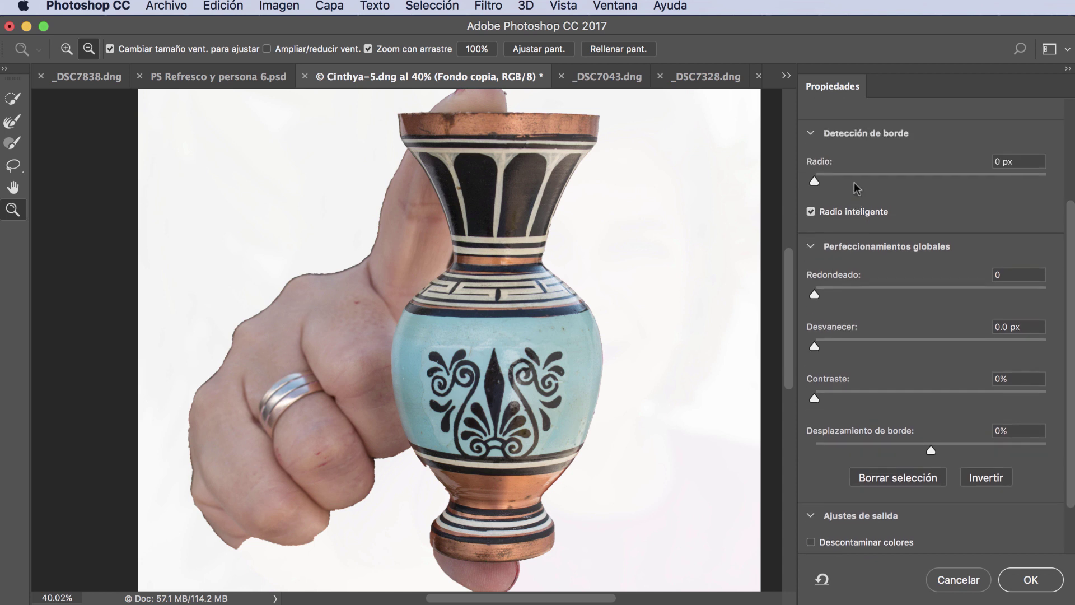
click(815, 180)
drag(816, 180, 826, 180)
Set smooth 1, contrast 3%, feather 6.4 px and edge shift −77%, then accept the selection
drag(813, 293, 817, 294)
drag(814, 346, 851, 347)
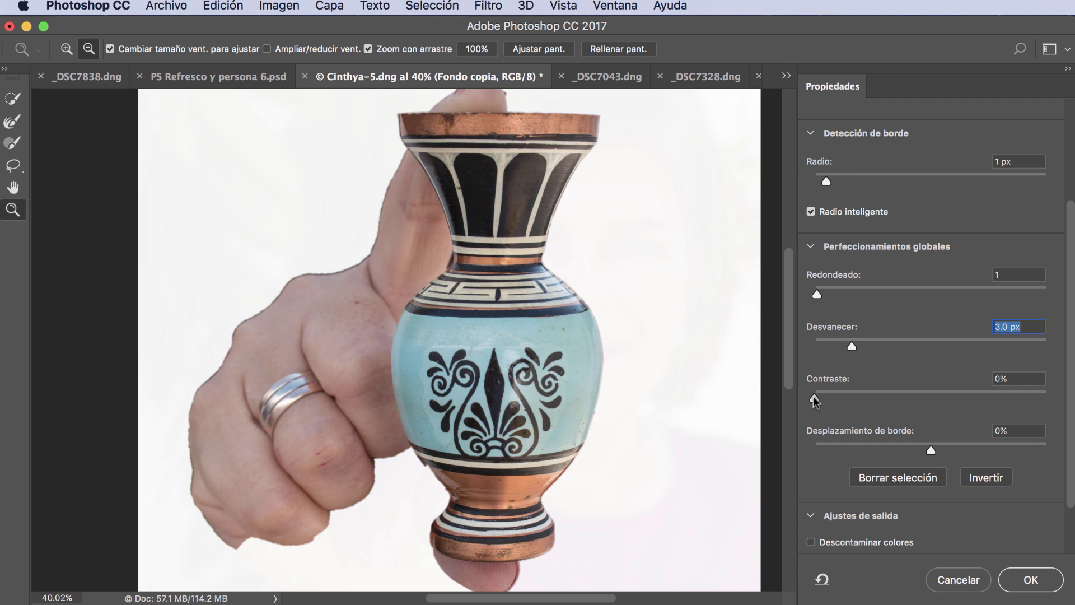
drag(813, 396, 820, 396)
drag(928, 449, 855, 450)
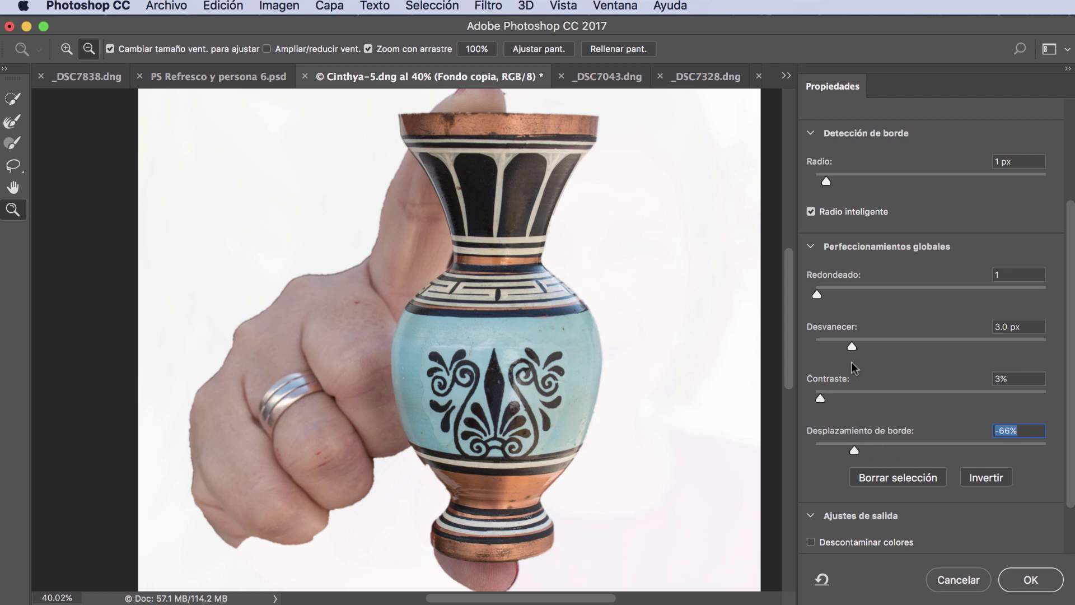
drag(851, 345, 885, 347)
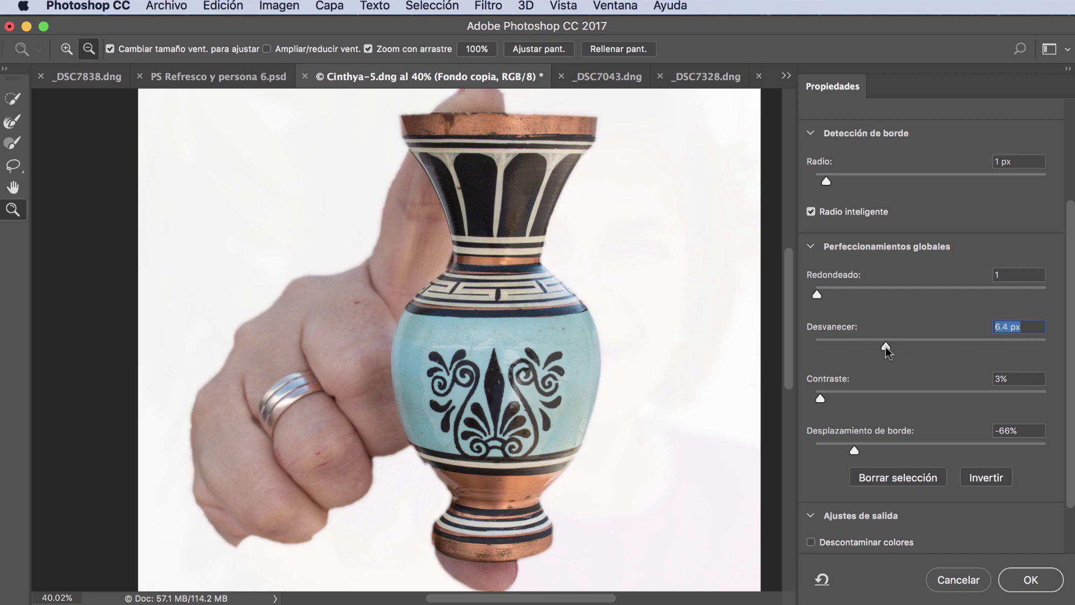
drag(855, 449, 841, 448)
scroll(892, 543, down, 2)
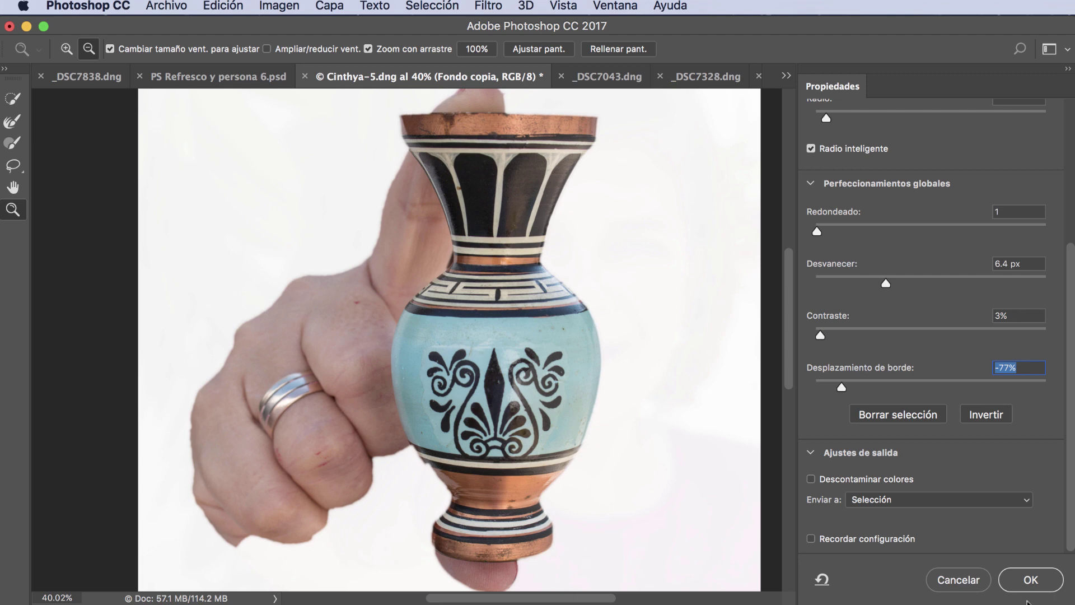
click(1032, 580)
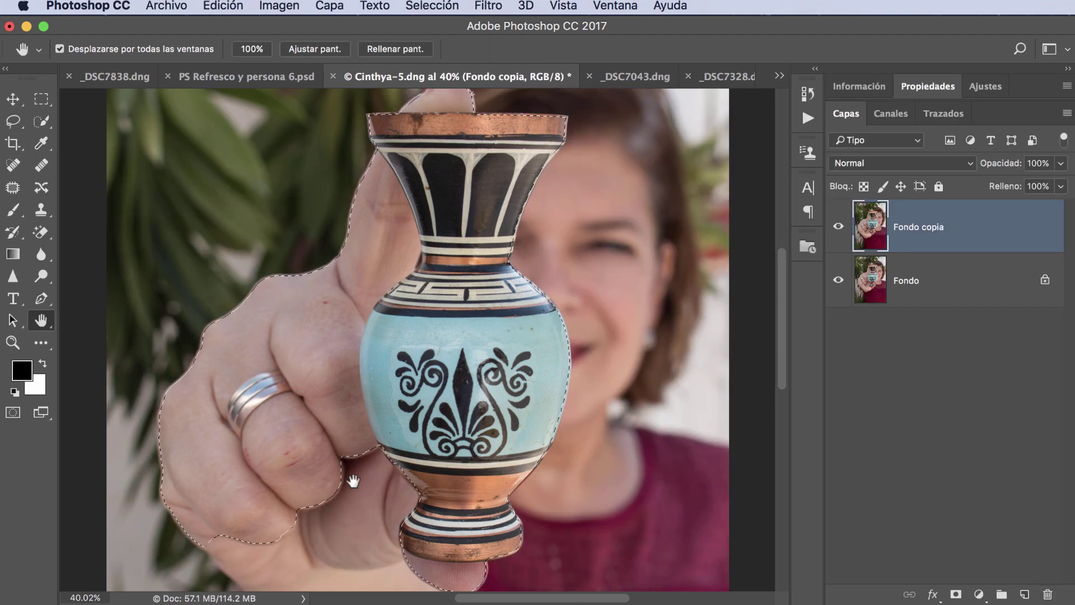
Fit the photo, mask Fondo copia with the vase selection, and target the layer's image thumbnail
double_click(42, 320)
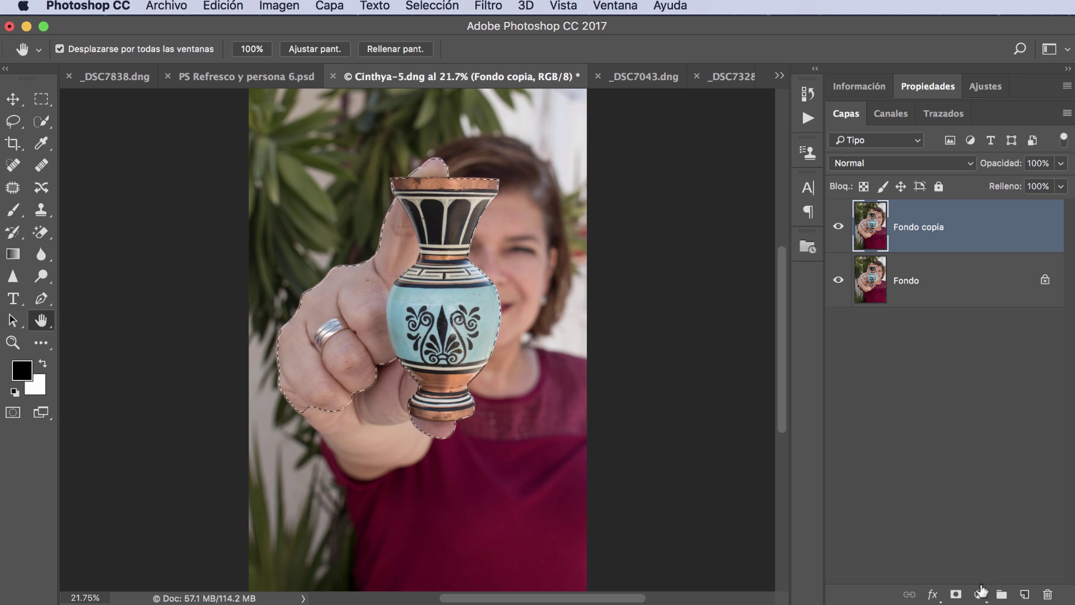
click(956, 595)
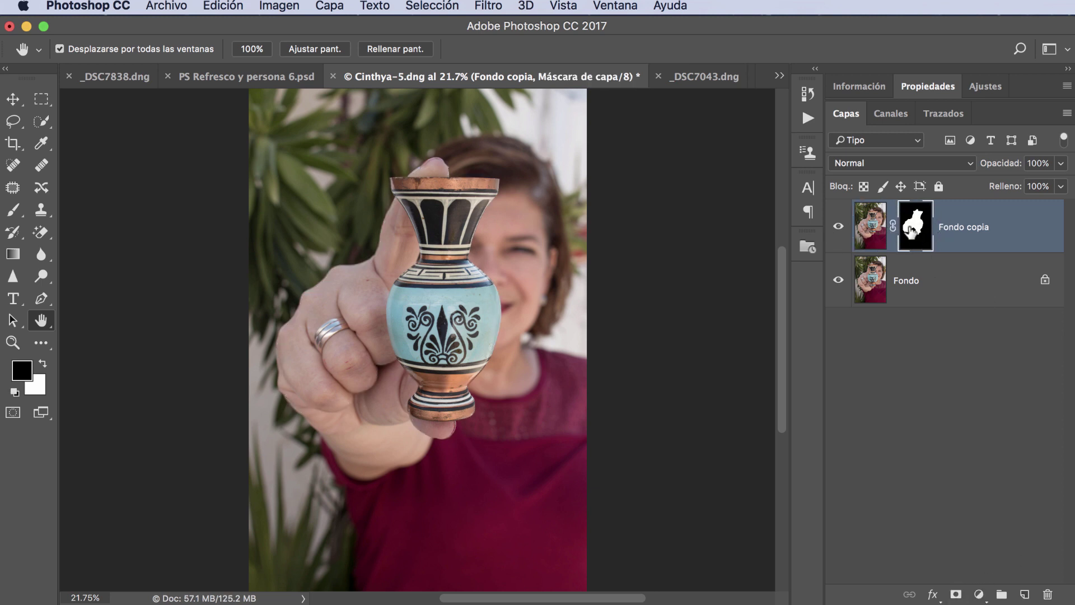
click(871, 229)
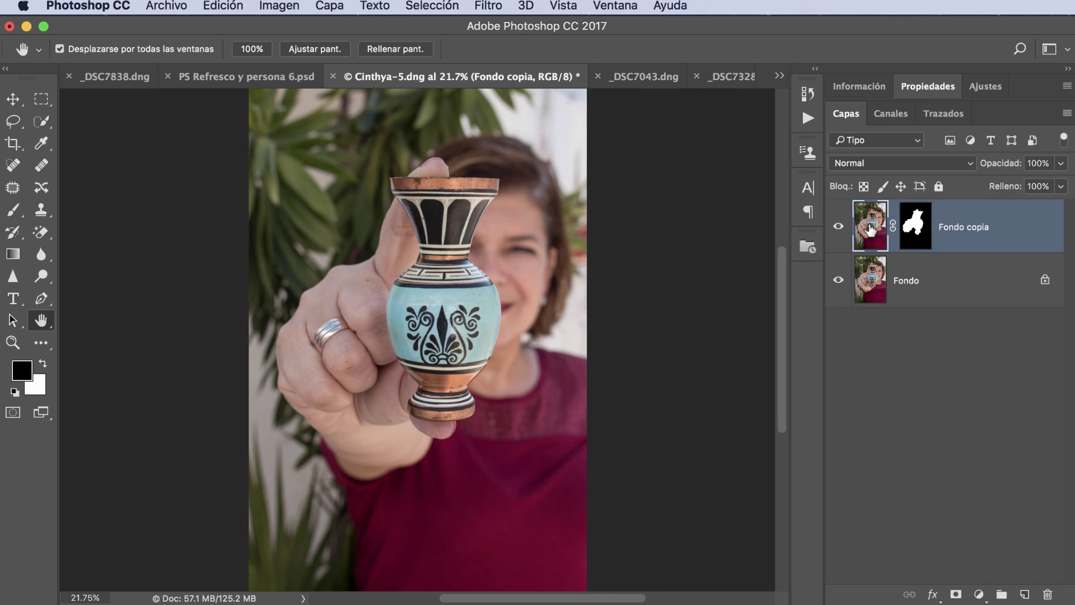
Open Filtro > Enfocar > Enfoque suavizado and zoom the preview out to show the whole vase
click(483, 5)
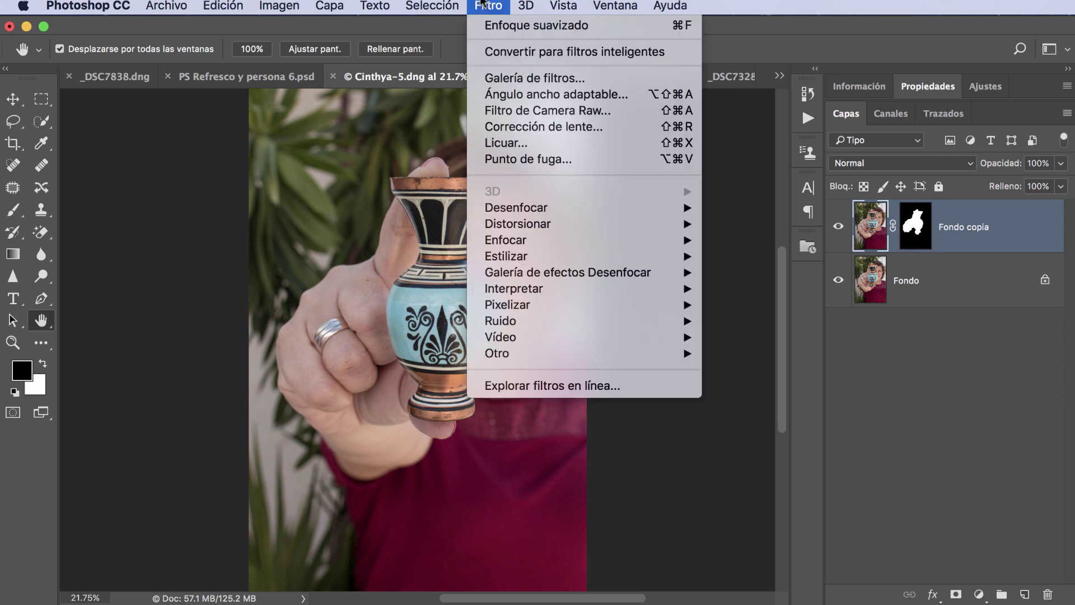
mouse_move(561, 239)
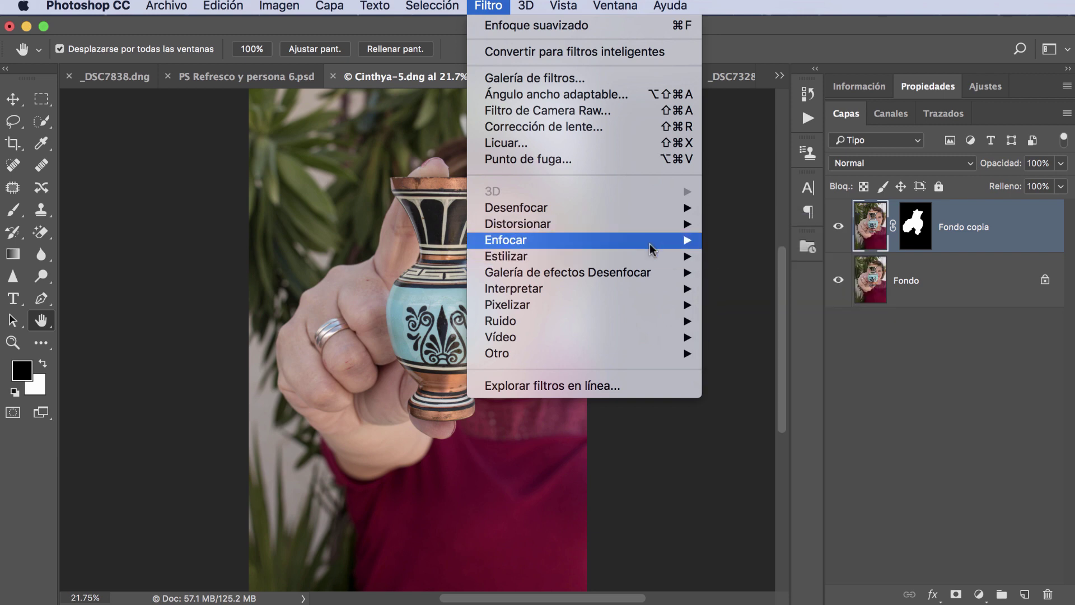
mouse_move(654, 241)
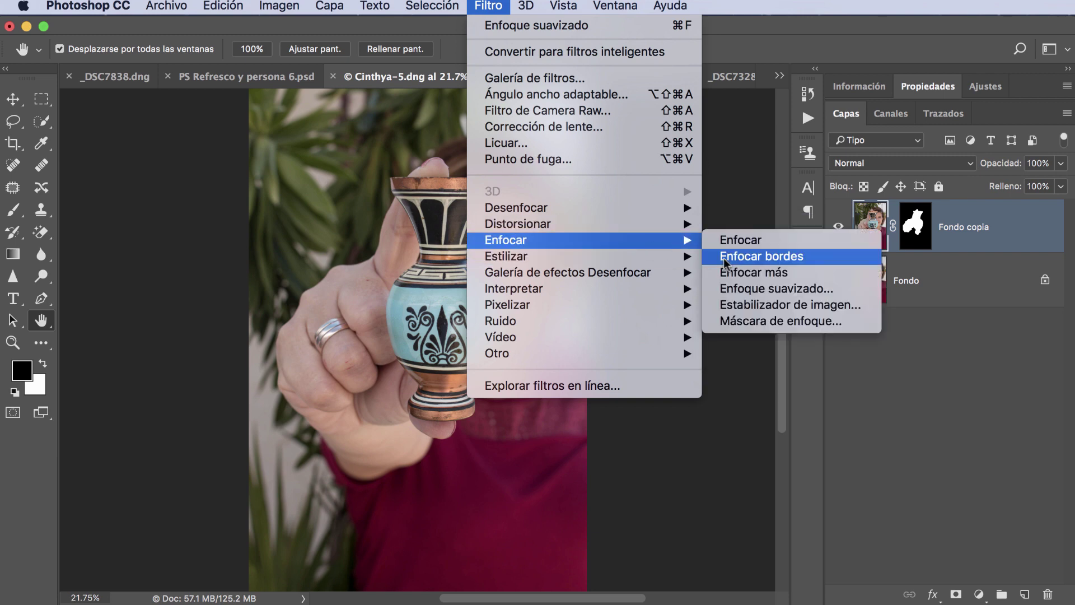
click(756, 289)
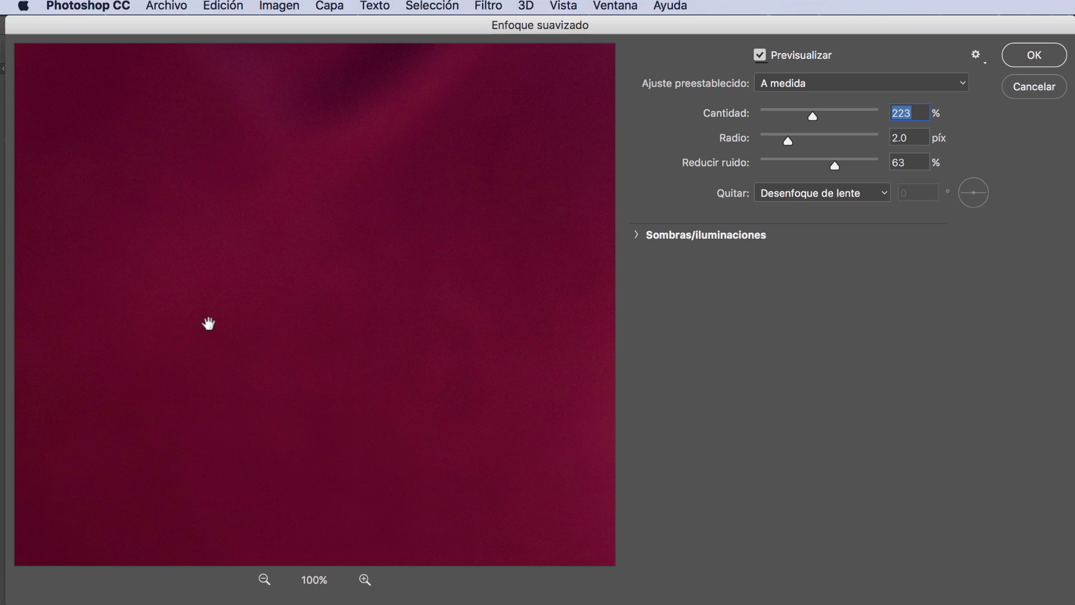
click(264, 578)
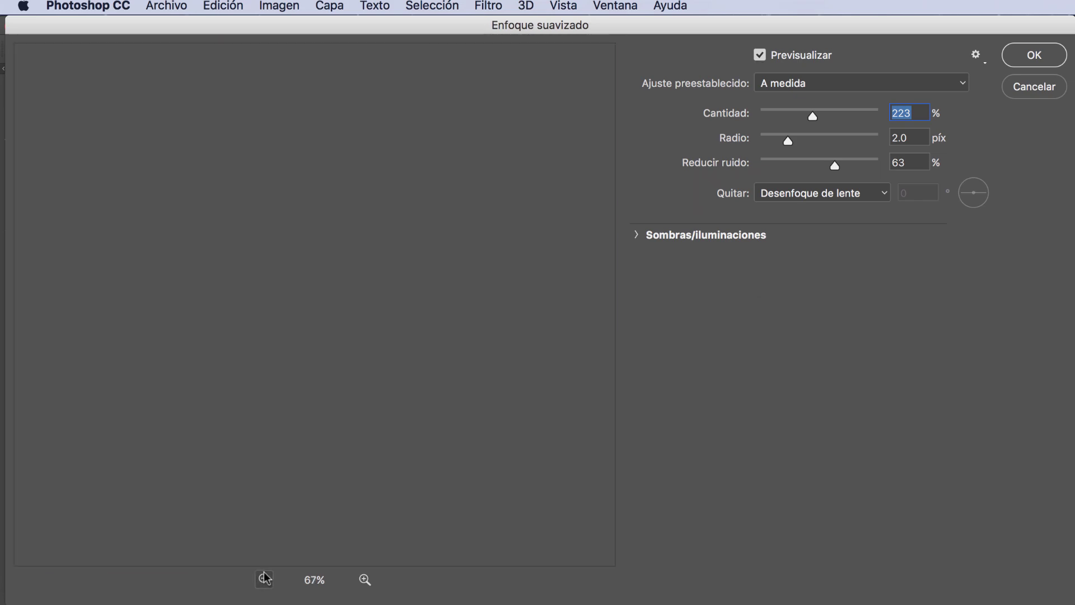
click(264, 579)
alt+click(295, 260)
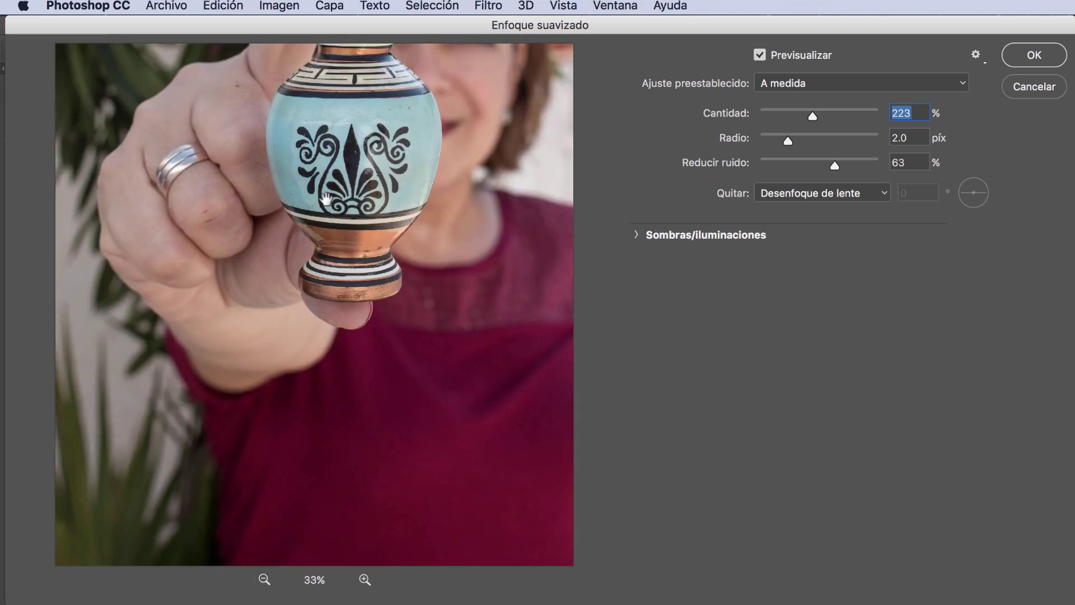
drag(327, 199, 322, 364)
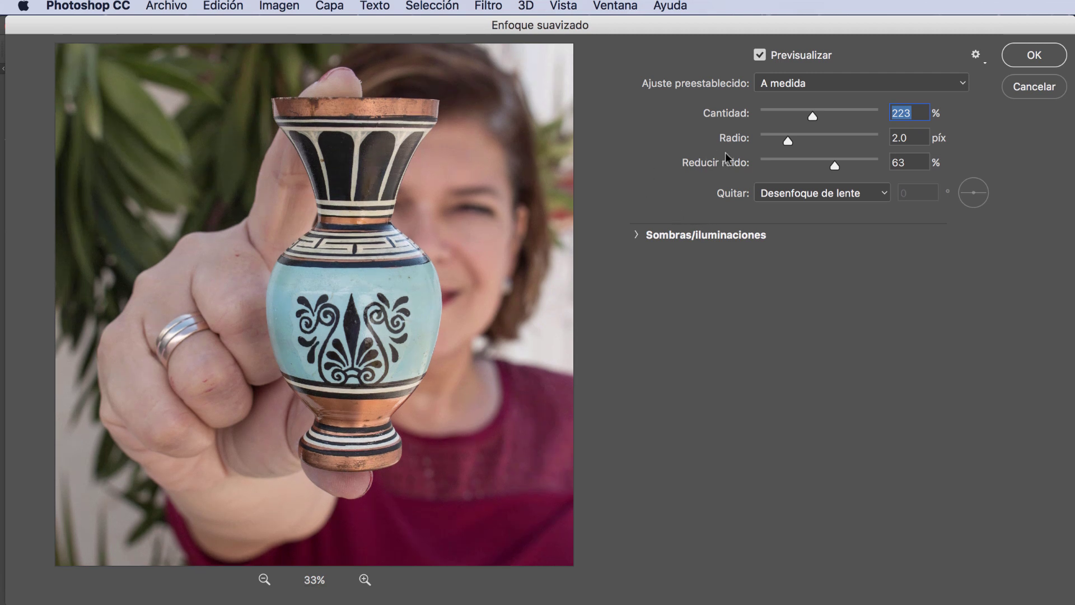
Set Cantidad 255%, Radio 2.2 px and Reducir ruido 0%
drag(788, 141, 758, 118)
drag(790, 161, 744, 160)
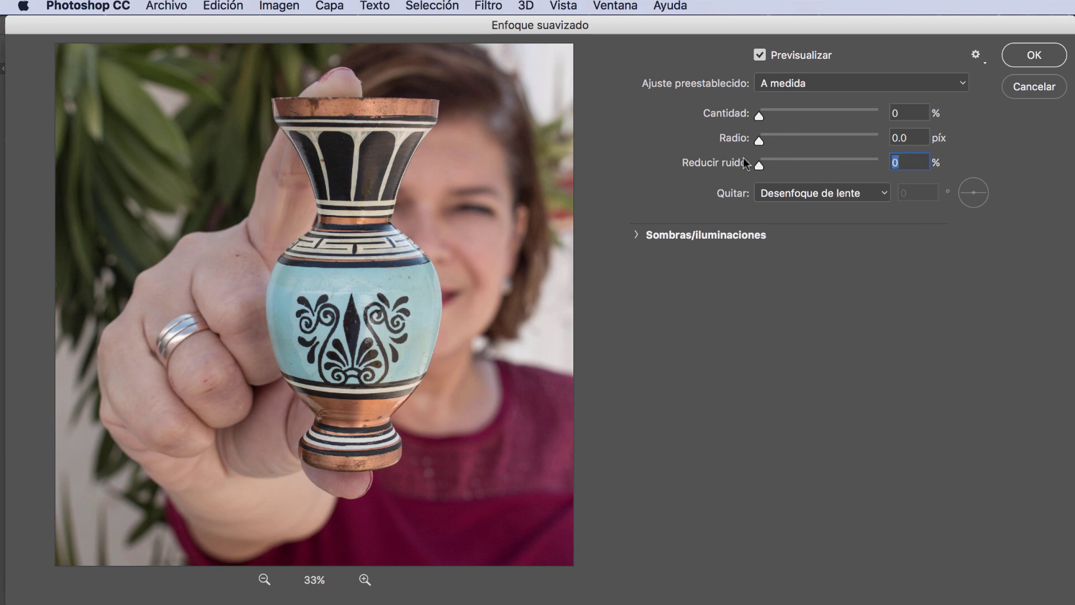
drag(760, 113, 819, 116)
drag(760, 140, 756, 164)
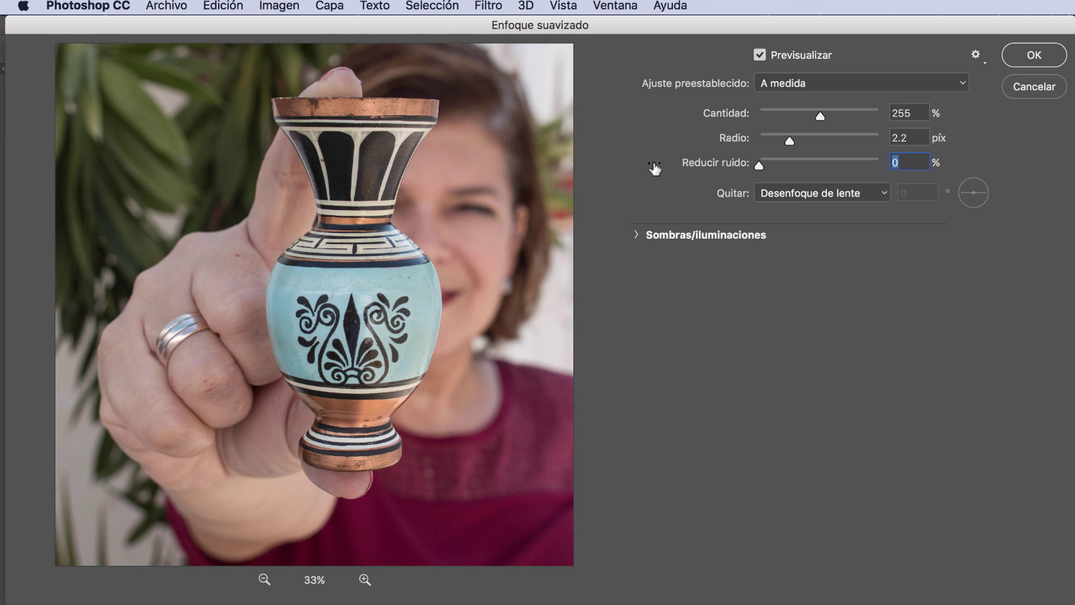
Zoom the preview to 100% on the vase rim and raise Radio to 3.6 px at Cantidad 323%
click(365, 579)
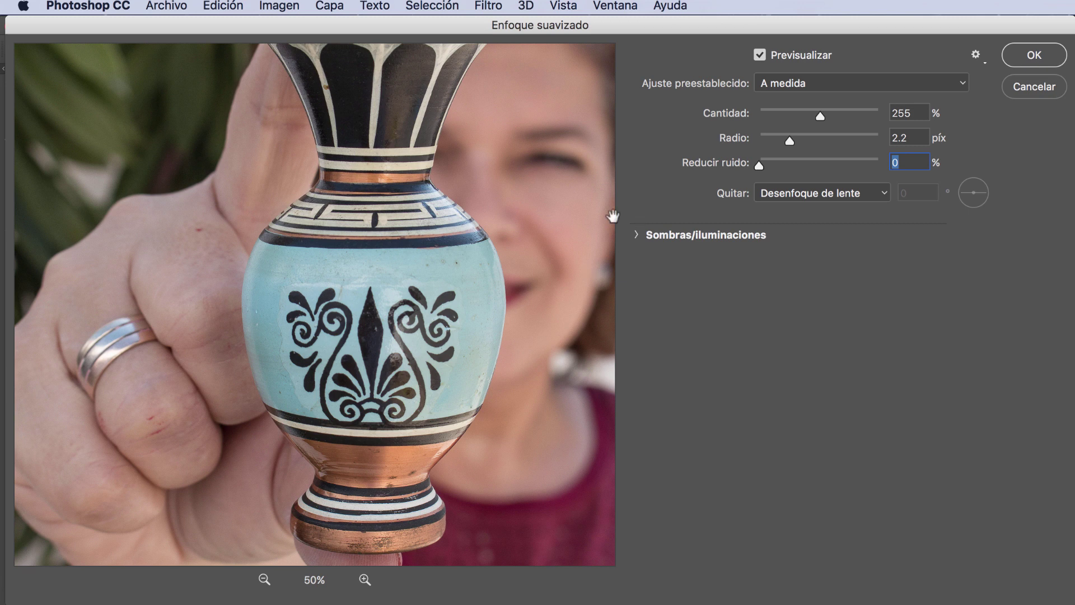
drag(523, 192, 512, 323)
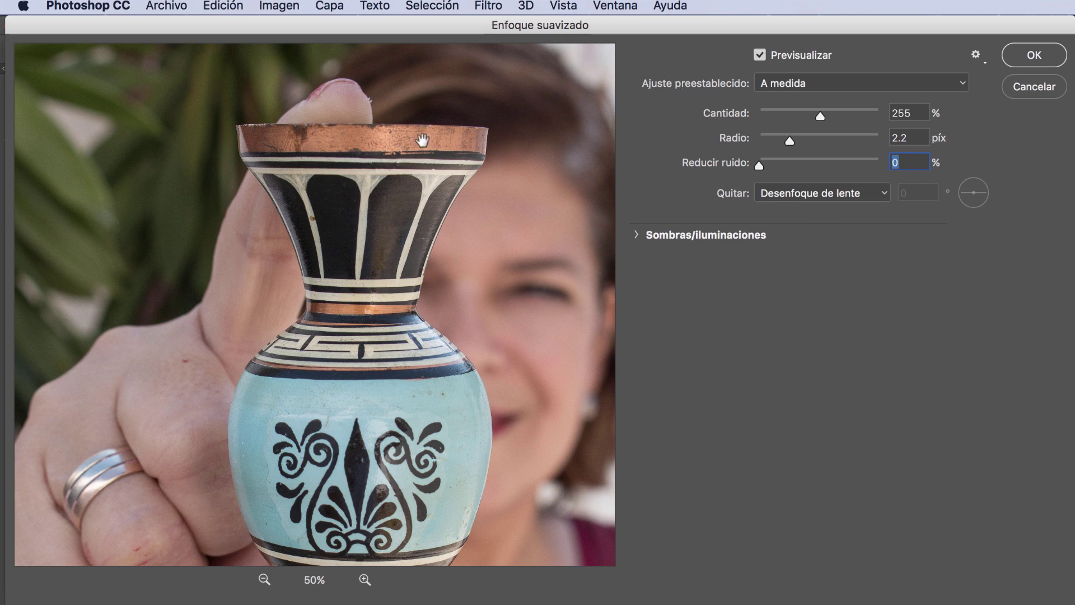
click(364, 580)
click(364, 579)
drag(451, 196, 444, 391)
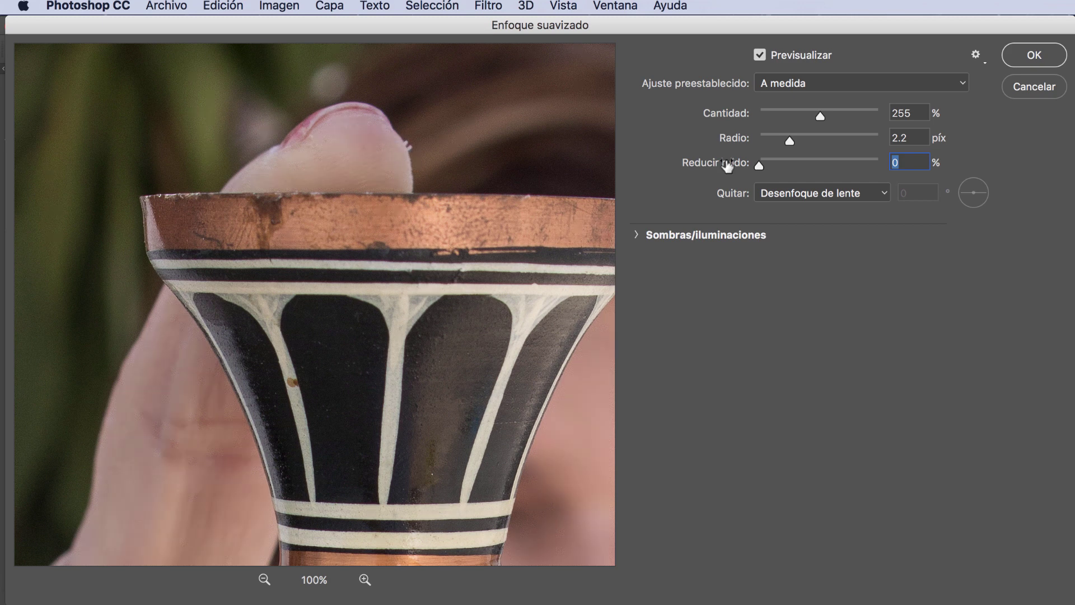
drag(788, 141, 836, 119)
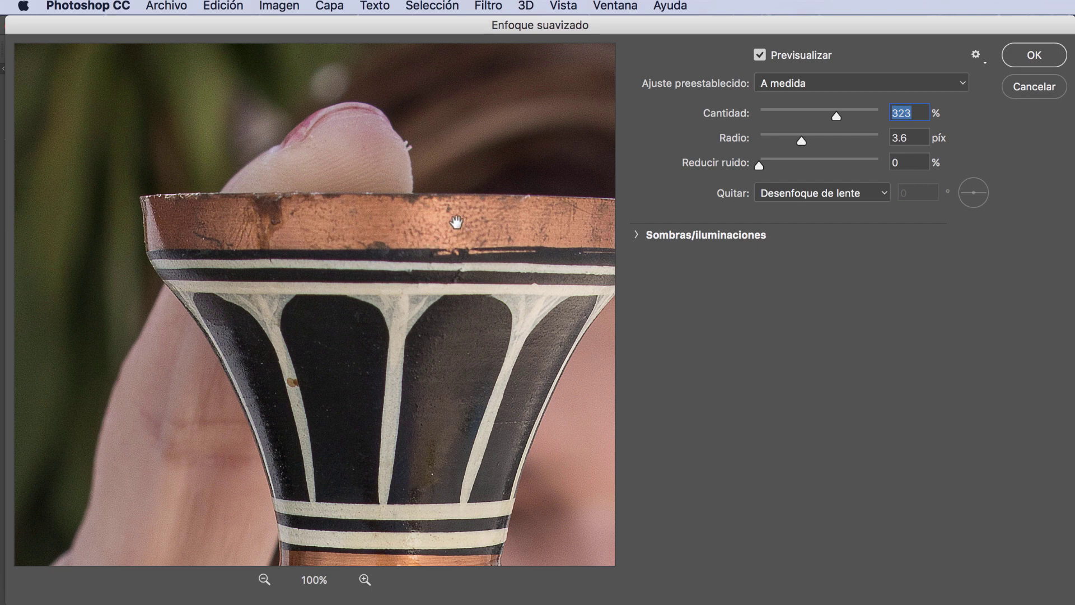
Compare the sharpened rim with the original, then pan to the neck and blue body
drag(418, 223, 385, 206)
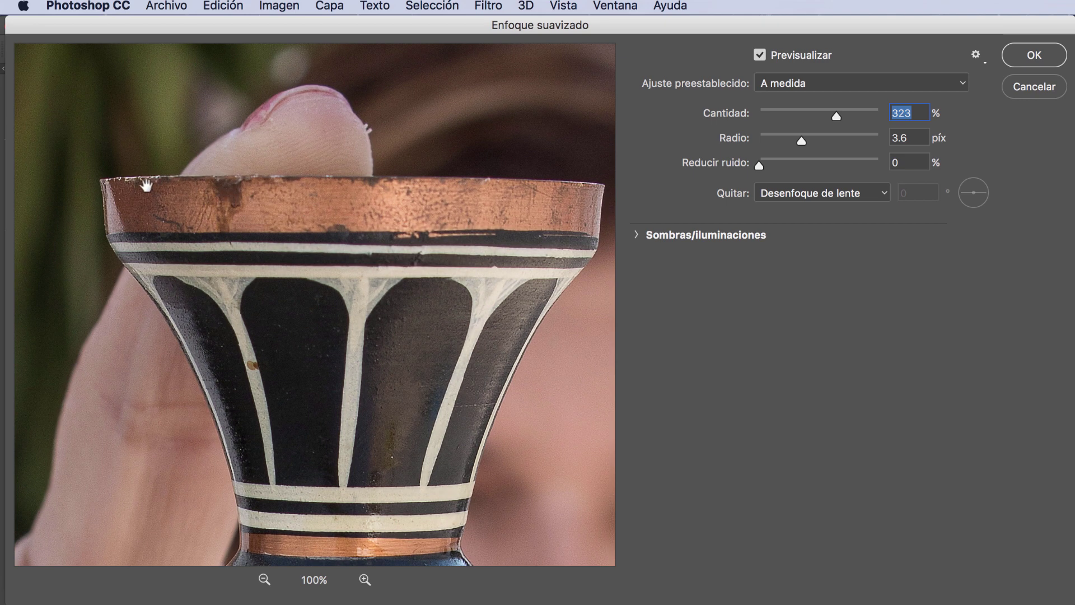
click(349, 206)
mouse_move(341, 271)
mouse_down()
mouse_move(365, 166)
mouse_move(352, 62)
mouse_up()
drag(343, 293, 358, 180)
drag(336, 357, 335, 238)
Check the copper foot against the original and apply the sharpening at 323% and 3.6 px
drag(364, 336, 367, 308)
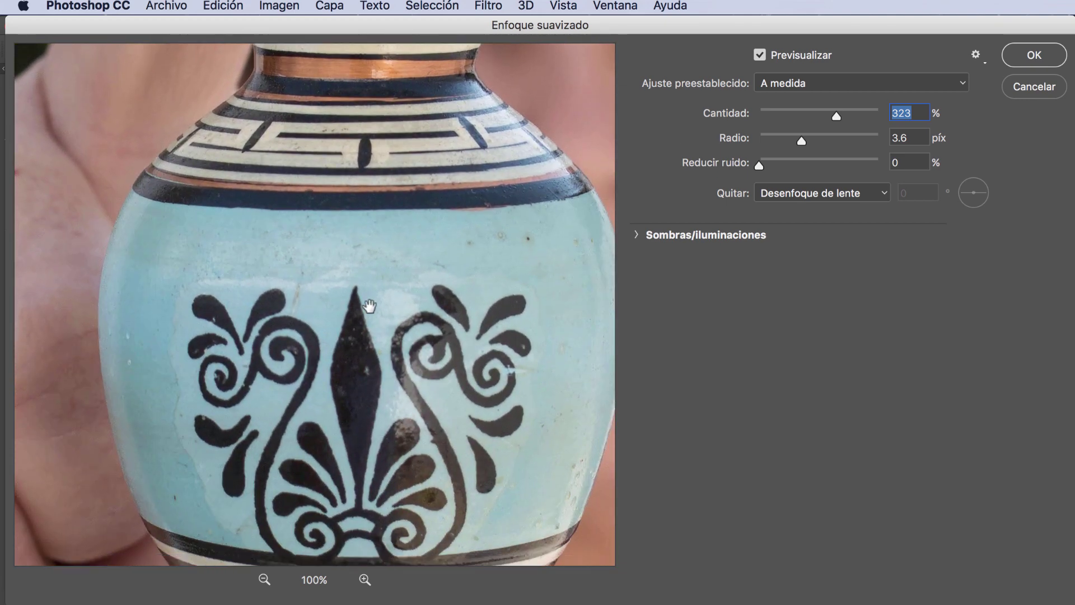
mouse_move(368, 367)
mouse_down()
mouse_move(367, 280)
mouse_move(353, 280)
mouse_up()
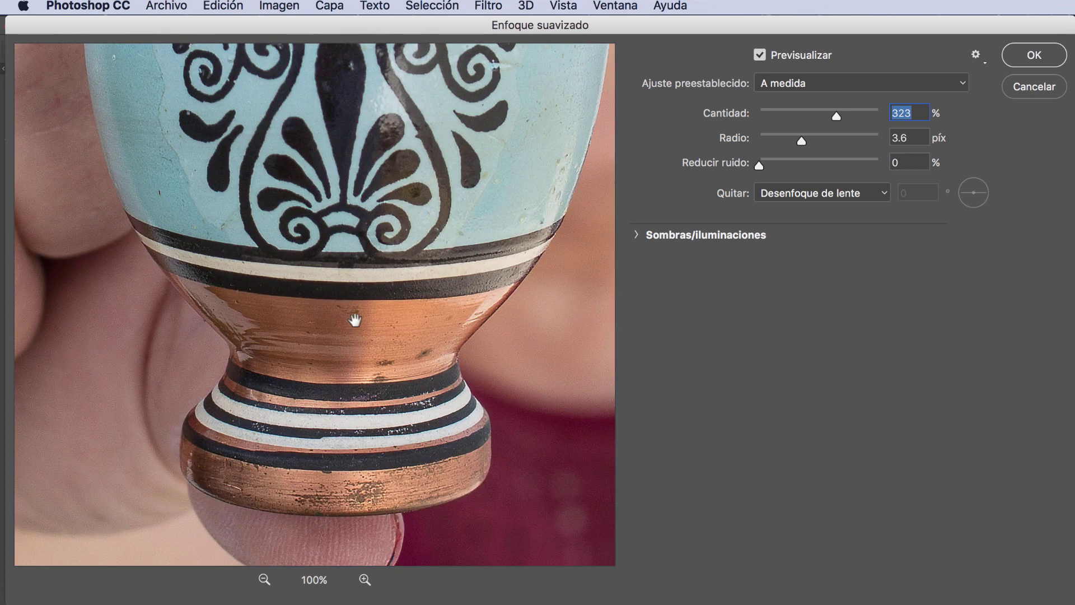
drag(362, 360, 364, 280)
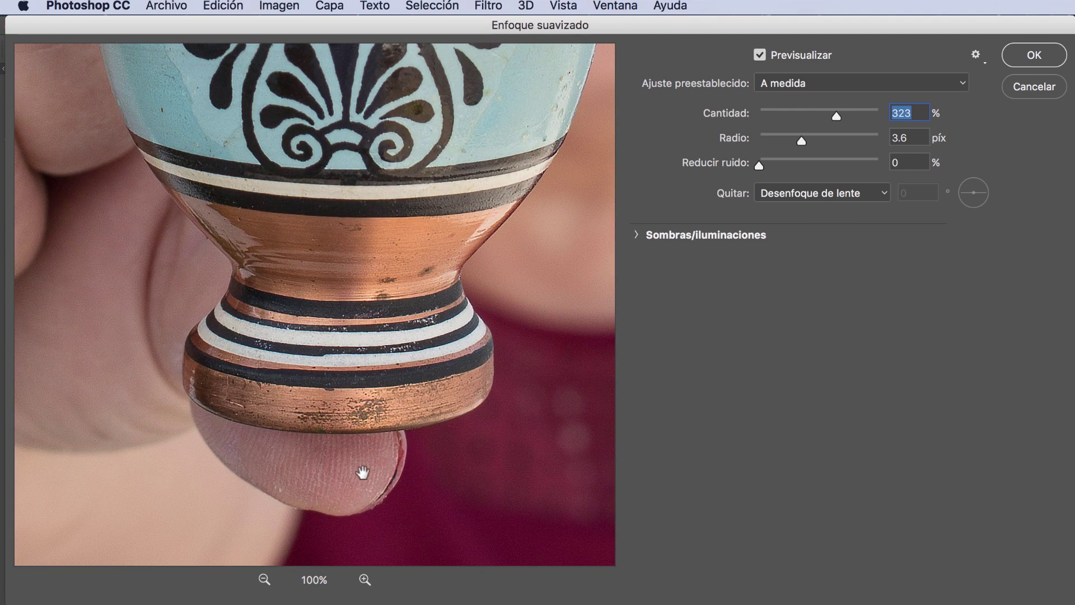
click(435, 470)
click(1034, 56)
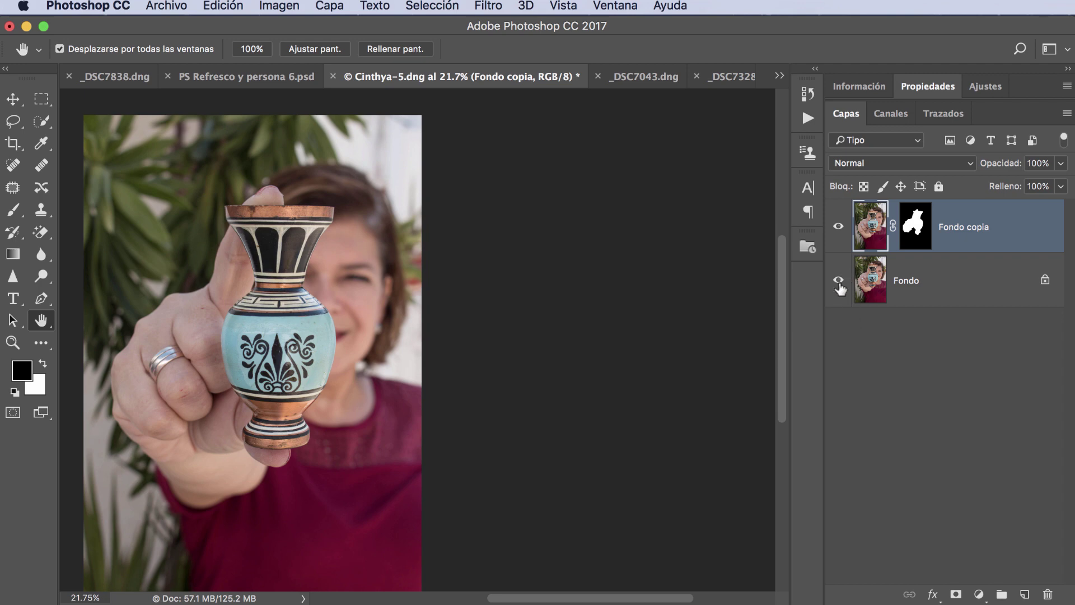
Zoom onto the vase rim, toggle Fondo copia to compare with the original, then fit the photo
click(13, 343)
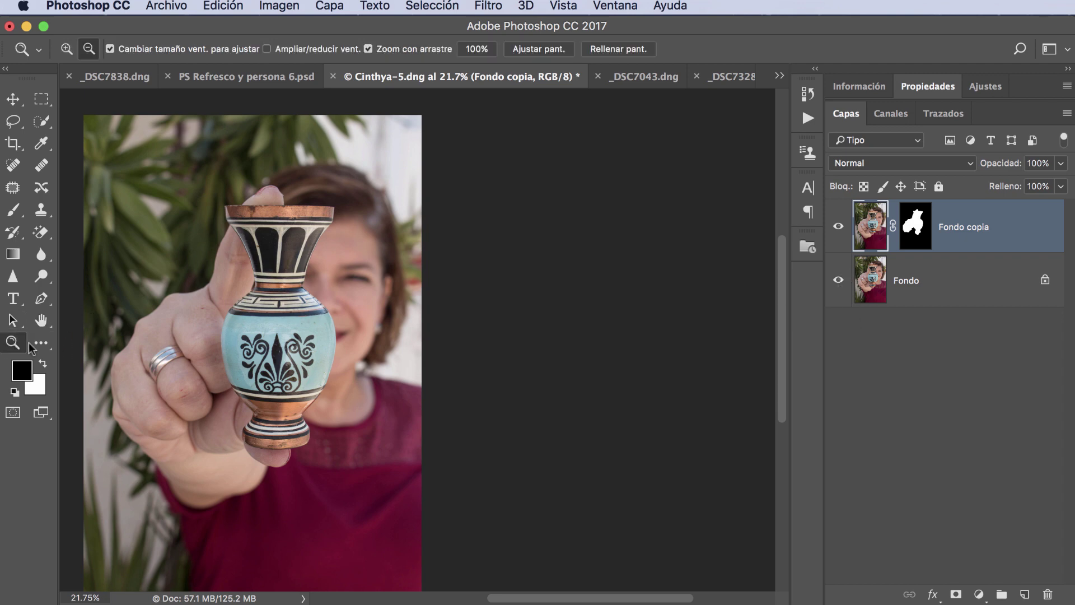
drag(276, 310, 420, 312)
drag(414, 170, 496, 513)
drag(475, 152, 487, 557)
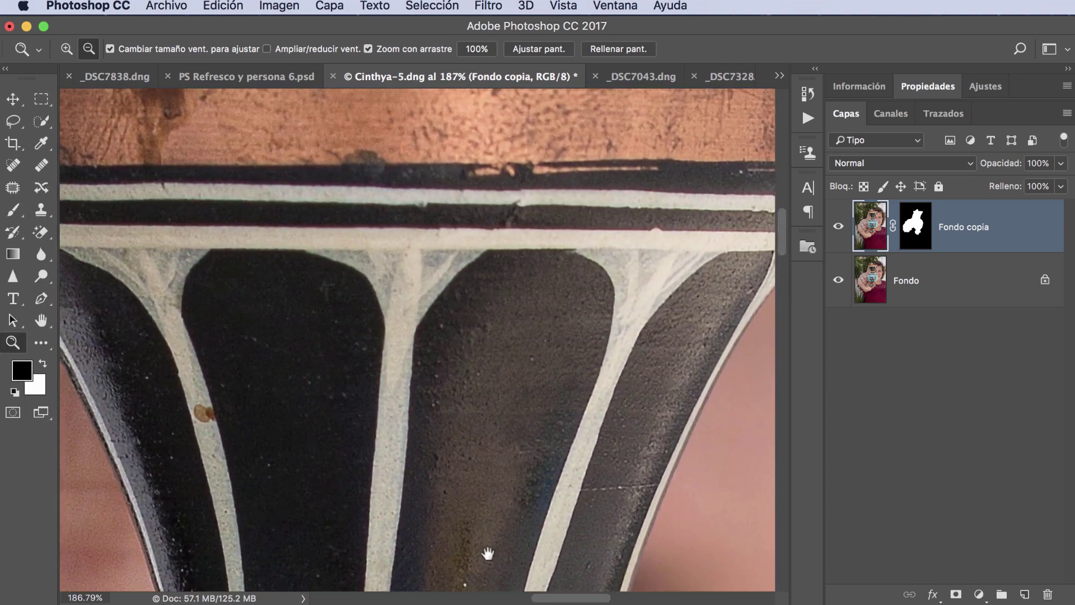
drag(475, 273, 487, 425)
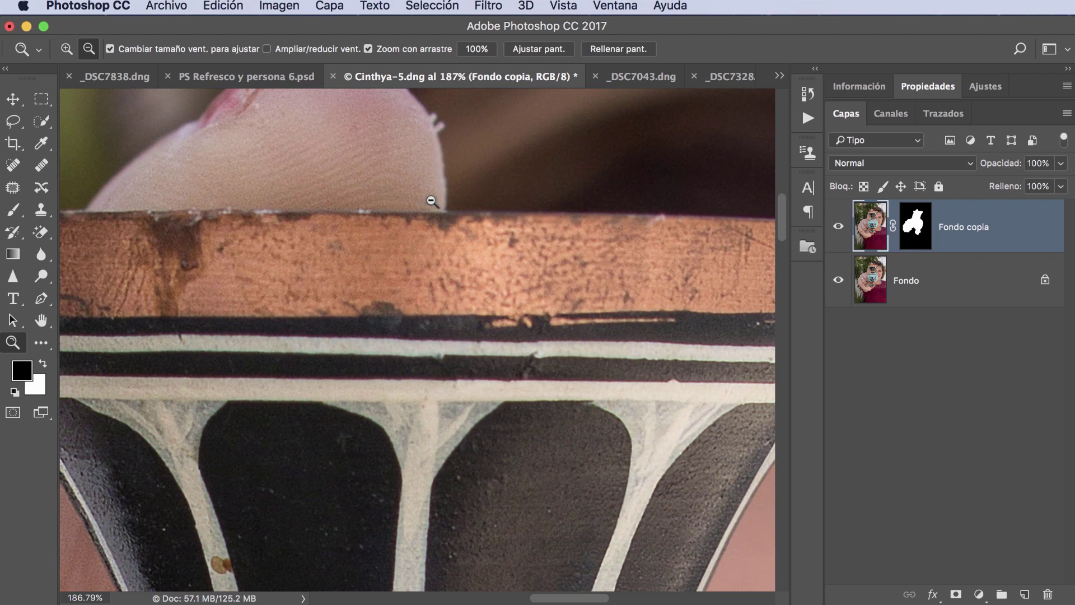
drag(453, 227, 452, 272)
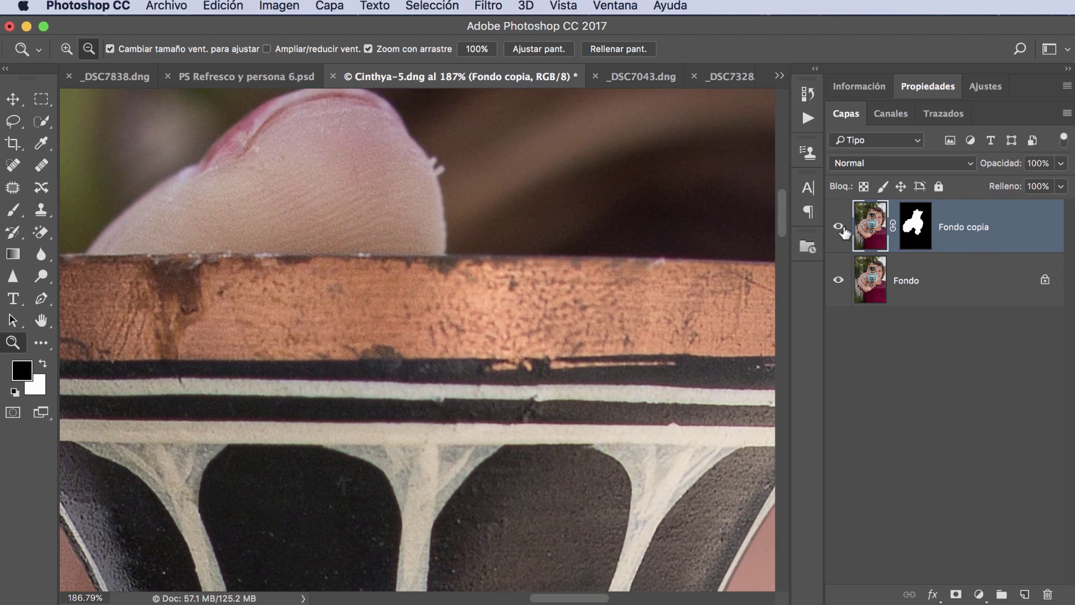
click(838, 227)
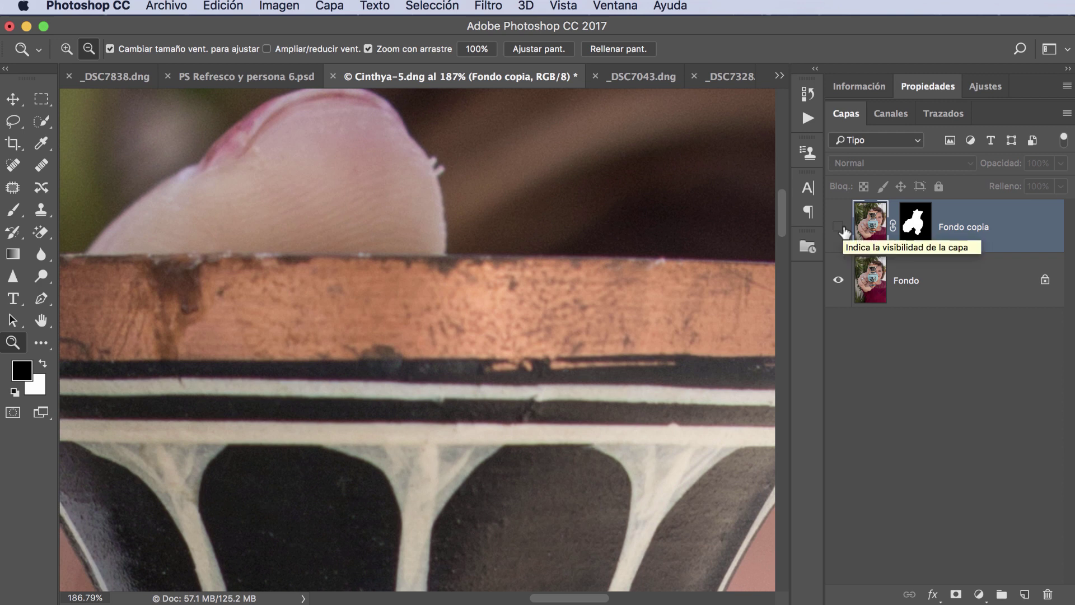
click(843, 228)
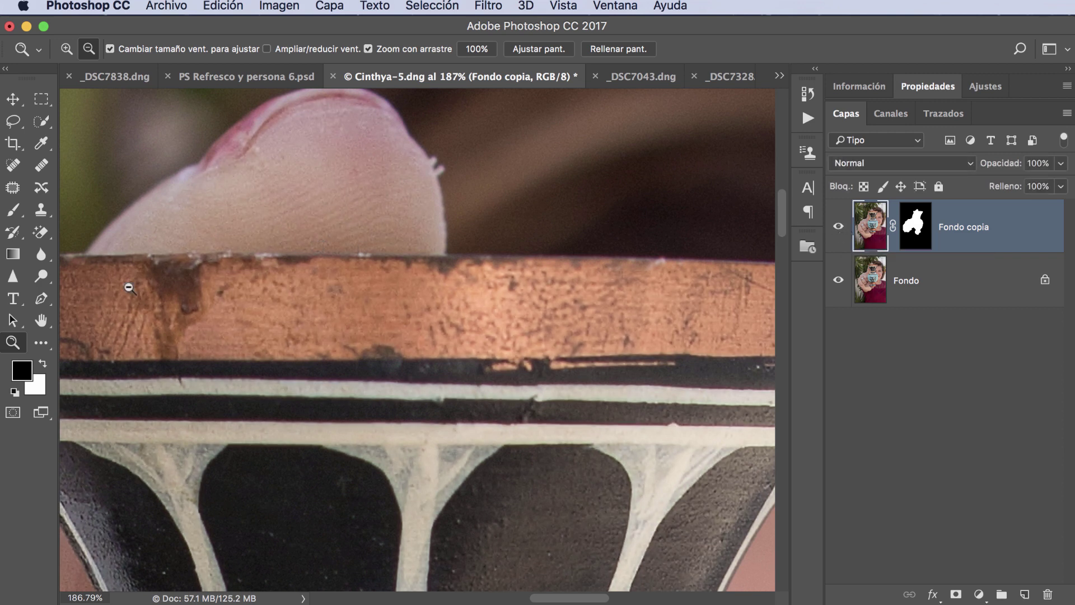
double_click(47, 323)
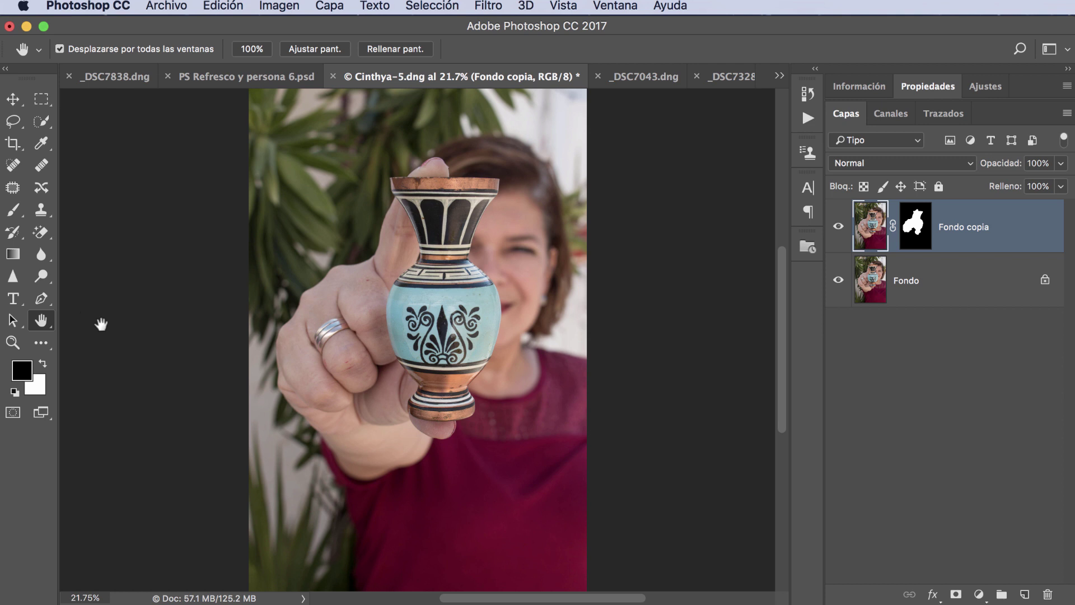
Switch to 'PS Refresco y persona 6.psd' and open Selección > Área de enfoque
click(241, 78)
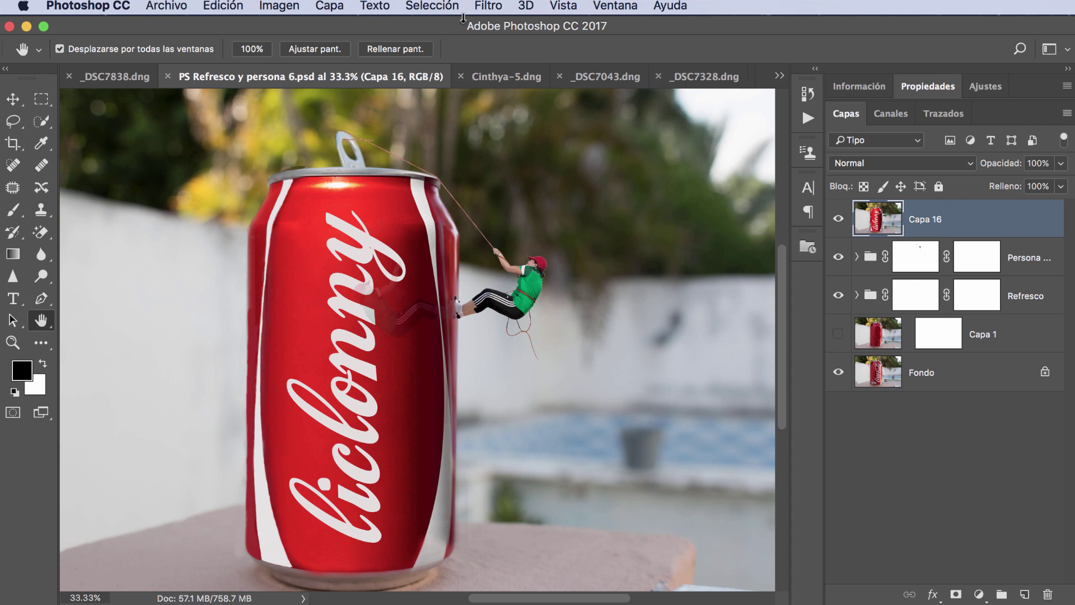
click(434, 7)
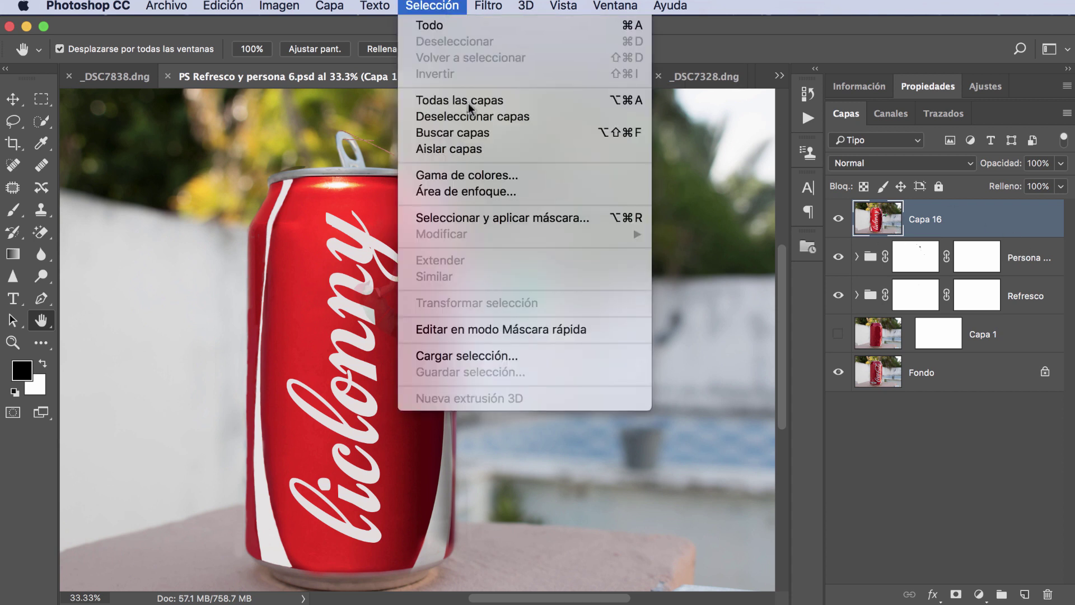
click(495, 193)
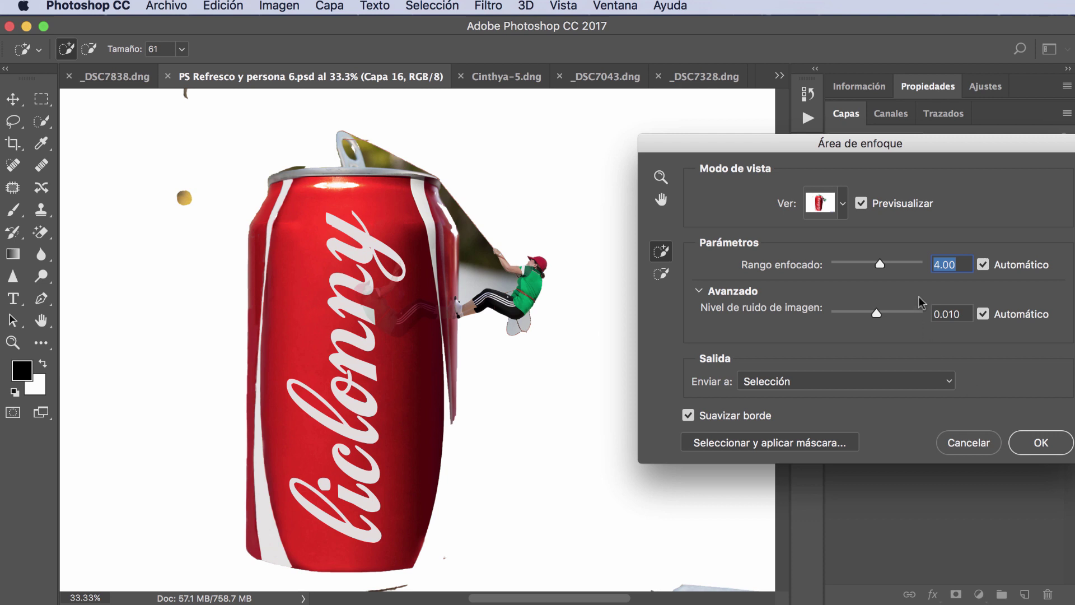
Set the manual in-focus range to 4.43 and zoom the preview onto the can top
drag(880, 264, 895, 264)
drag(896, 264, 858, 263)
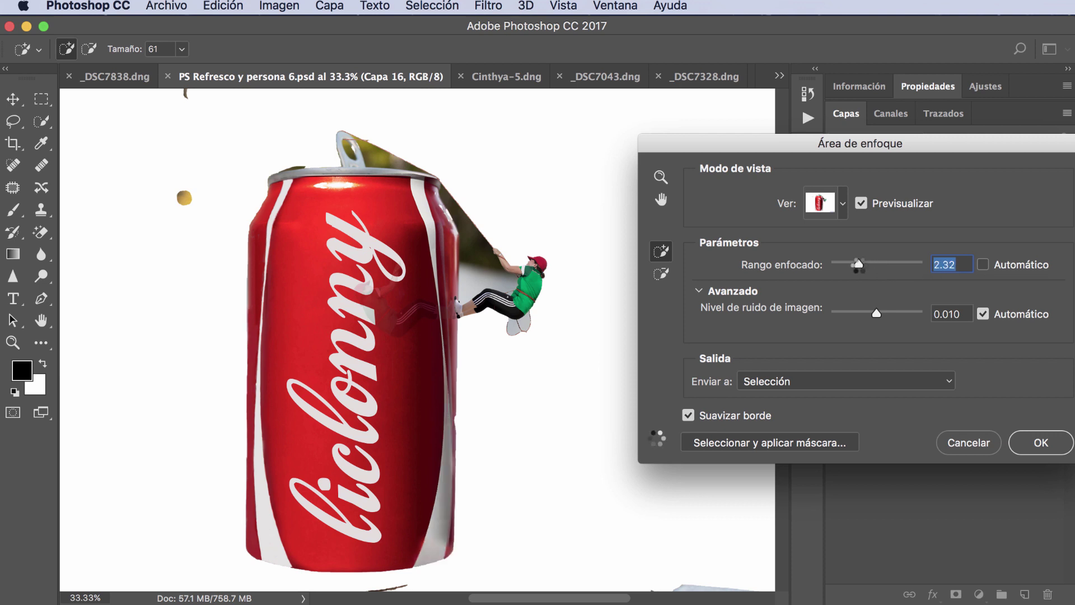
drag(858, 263, 879, 265)
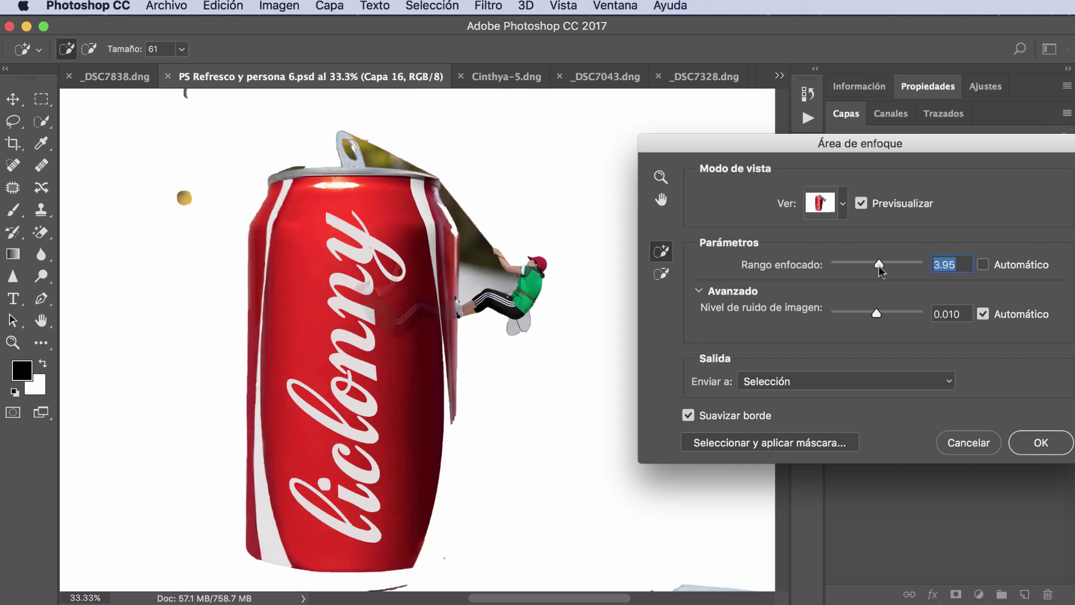
drag(879, 265, 885, 264)
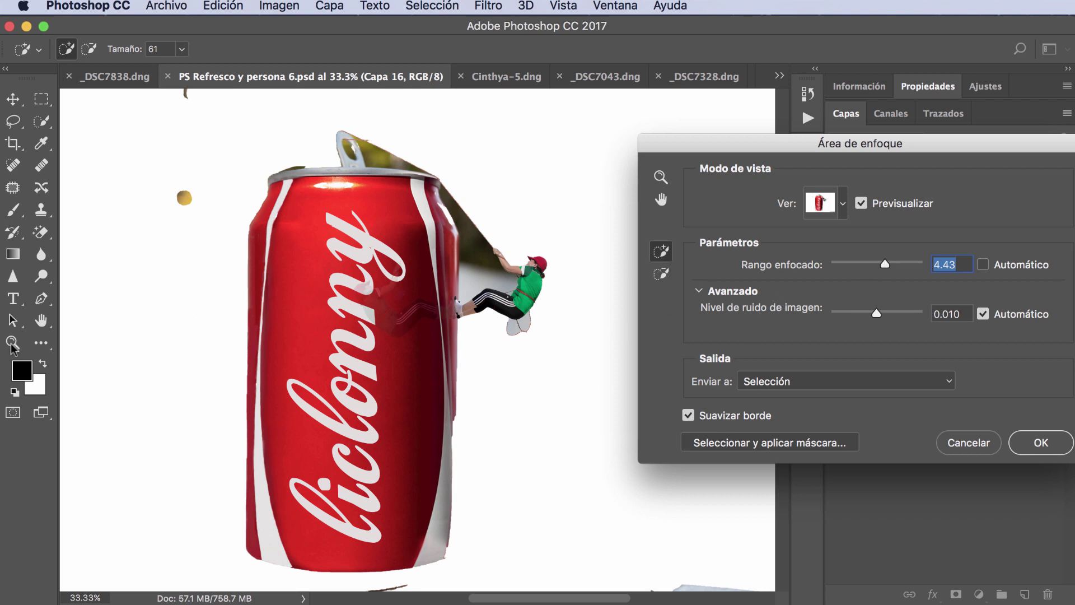
click(386, 187)
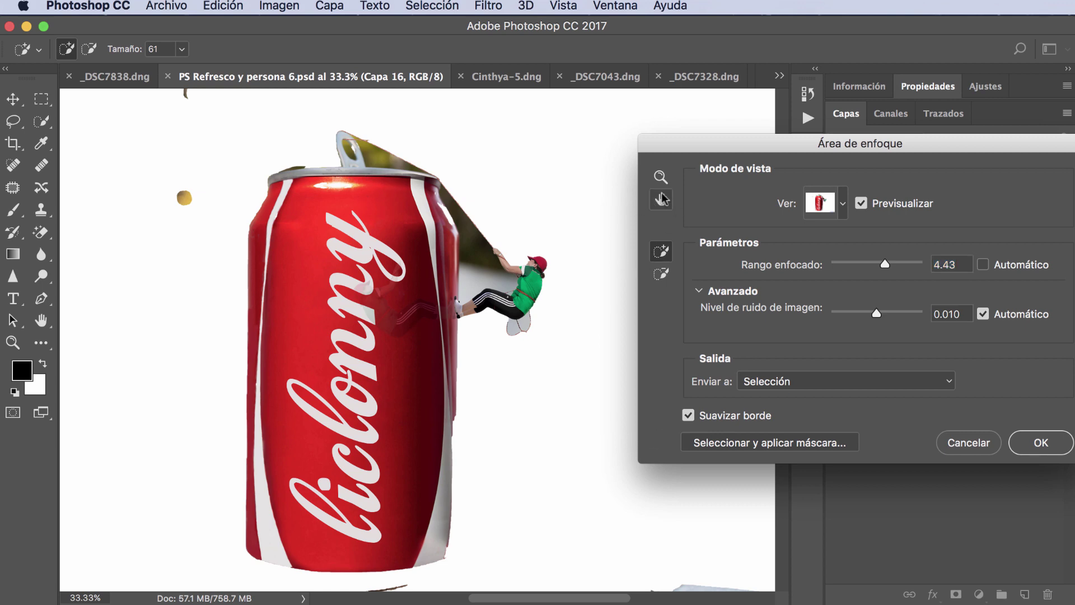
click(661, 176)
drag(424, 176, 427, 224)
Bring the can's top into view and select the Subtract brush at size 6
drag(400, 182, 418, 298)
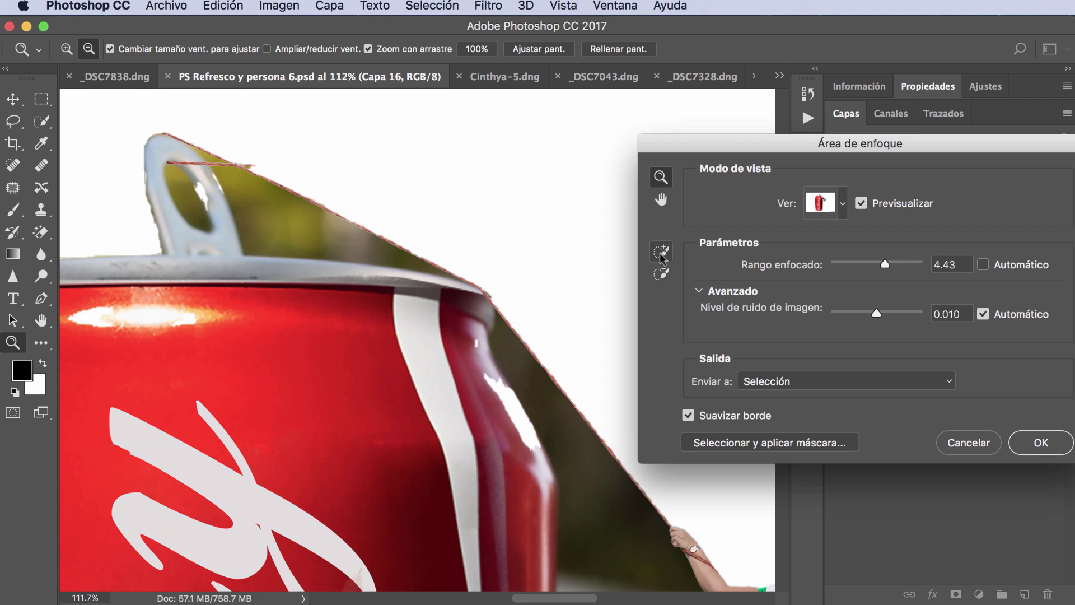
click(662, 275)
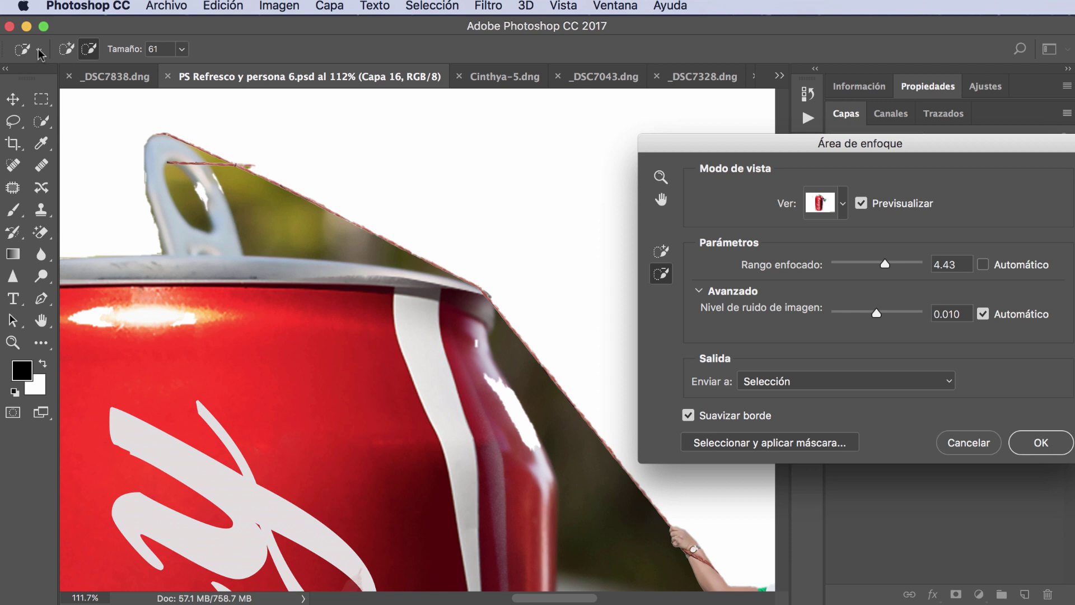
click(181, 49)
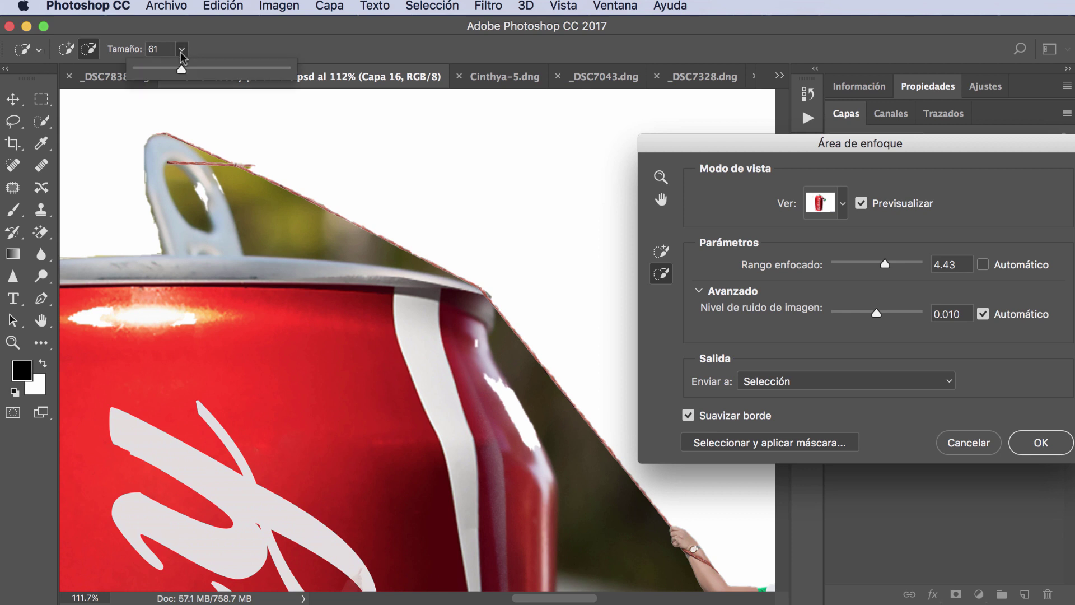
drag(181, 67, 140, 78)
Zoom in on the rim and paint out the olive background above it
click(660, 177)
drag(422, 233, 459, 230)
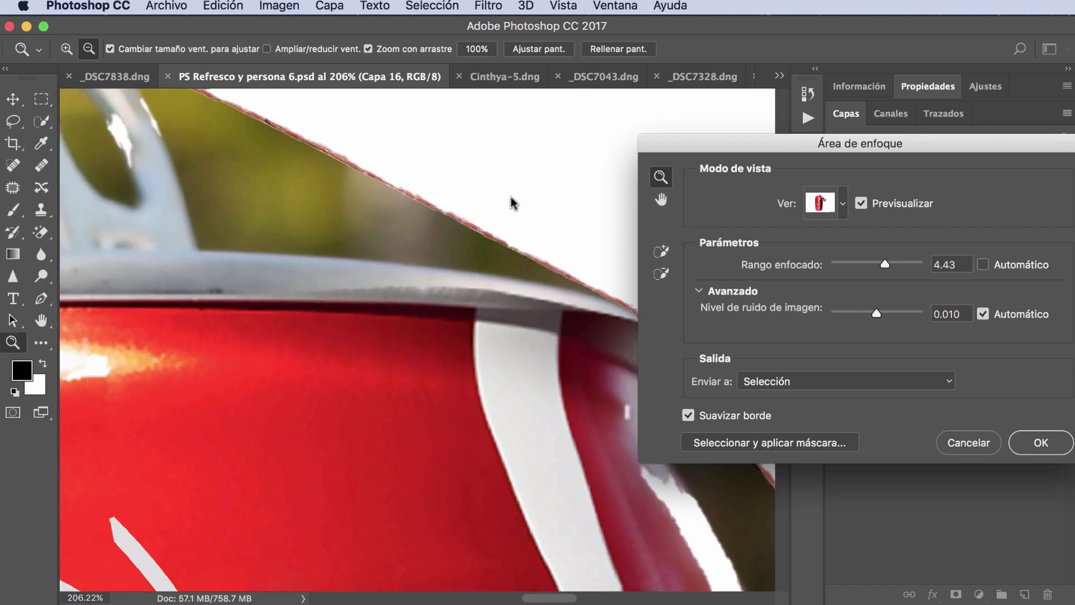
drag(511, 203, 581, 196)
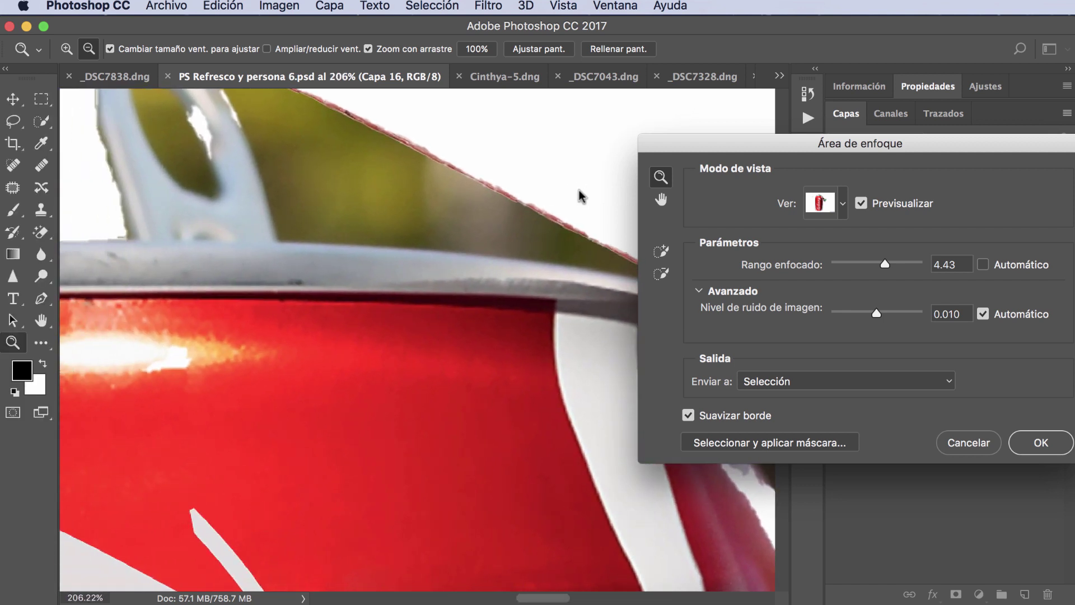
click(662, 274)
drag(335, 201, 395, 206)
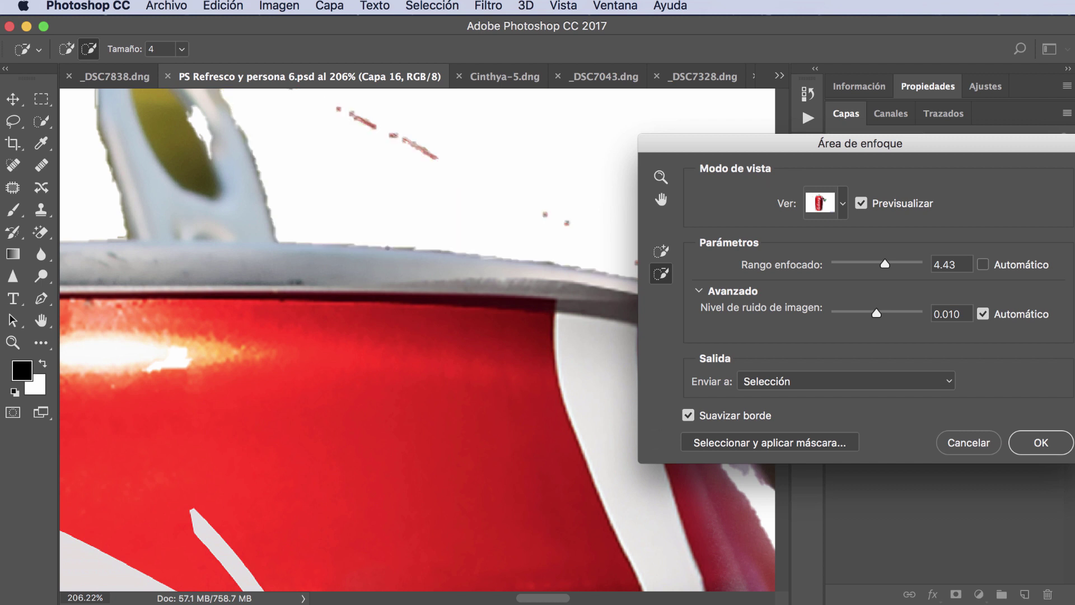
Add the rope beside the can's tab and remove the background below it
drag(412, 158, 429, 273)
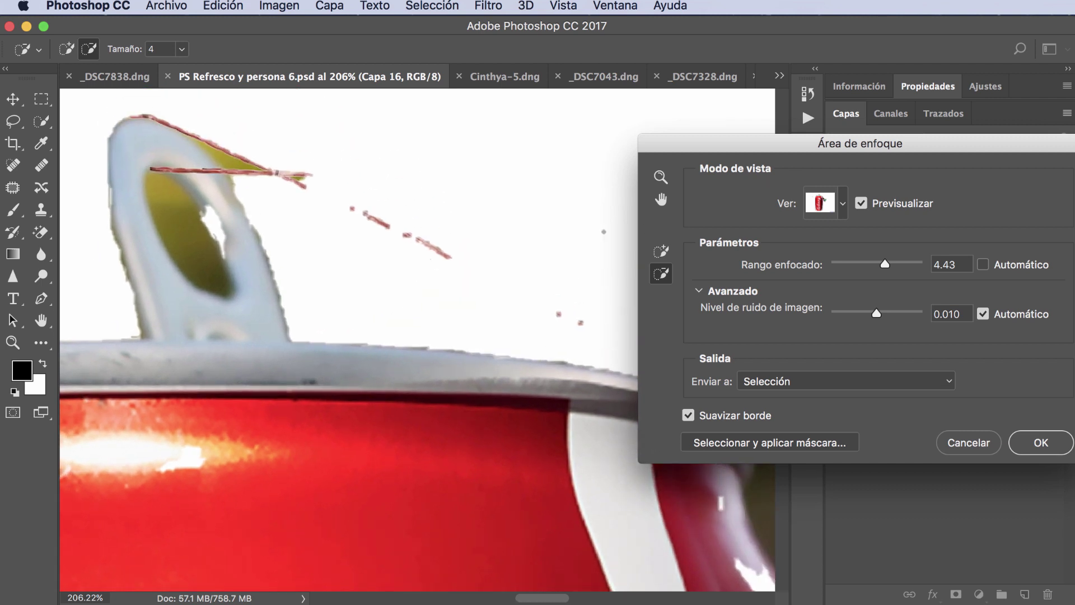
click(662, 251)
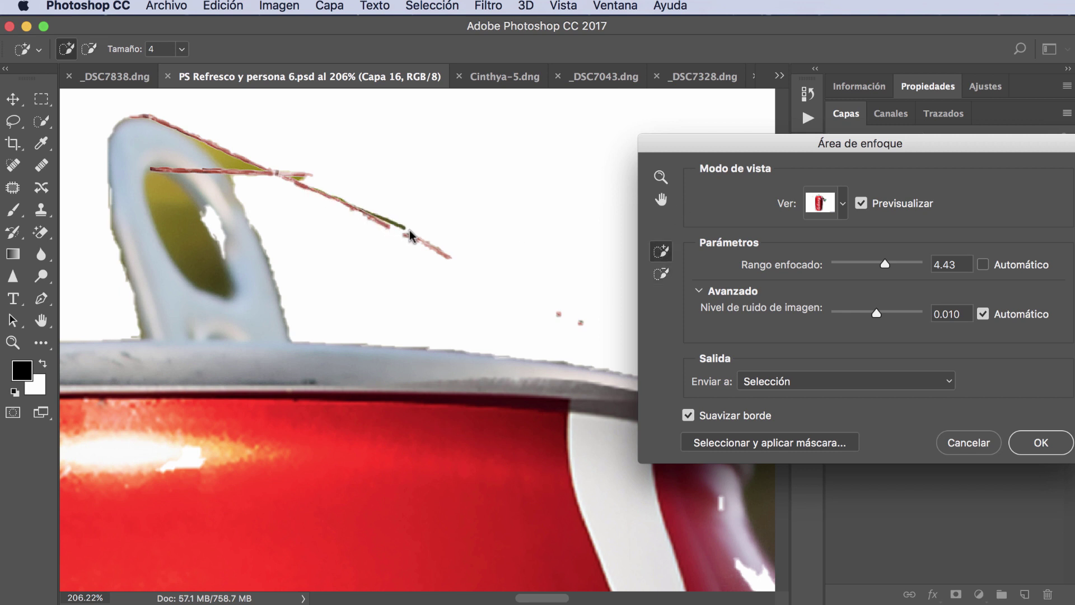
mouse_move(399, 233)
mouse_down()
mouse_move(365, 224)
mouse_move(408, 233)
mouse_move(371, 227)
mouse_up()
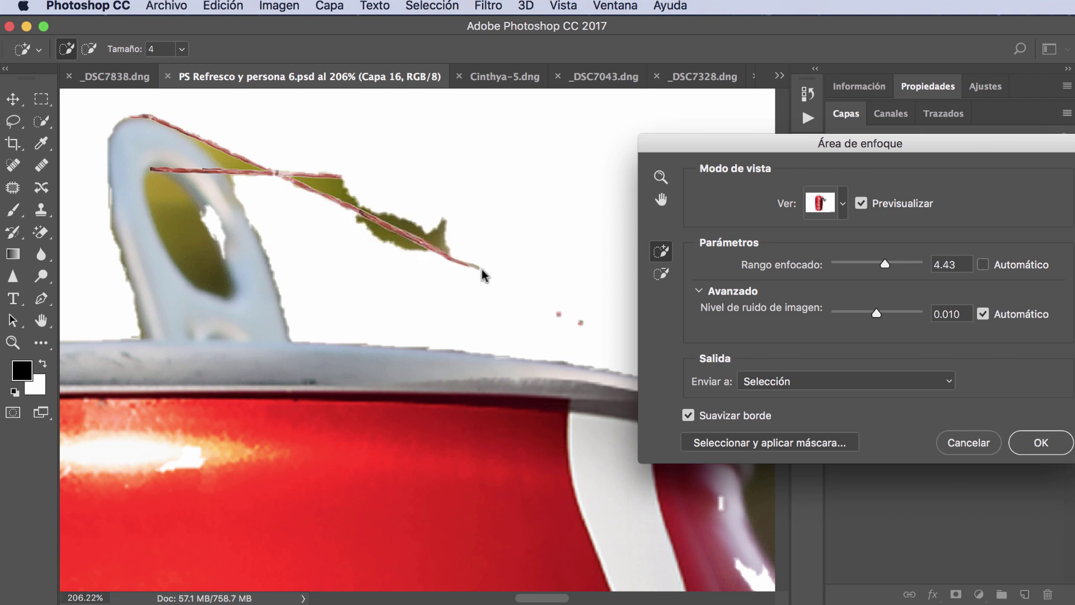
drag(569, 318, 582, 324)
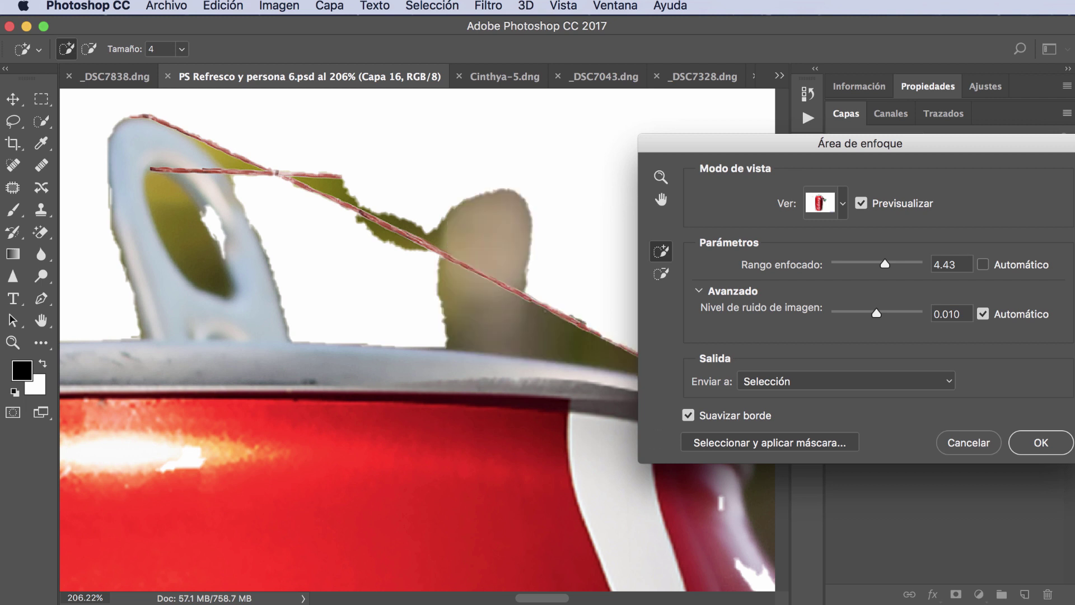
click(661, 274)
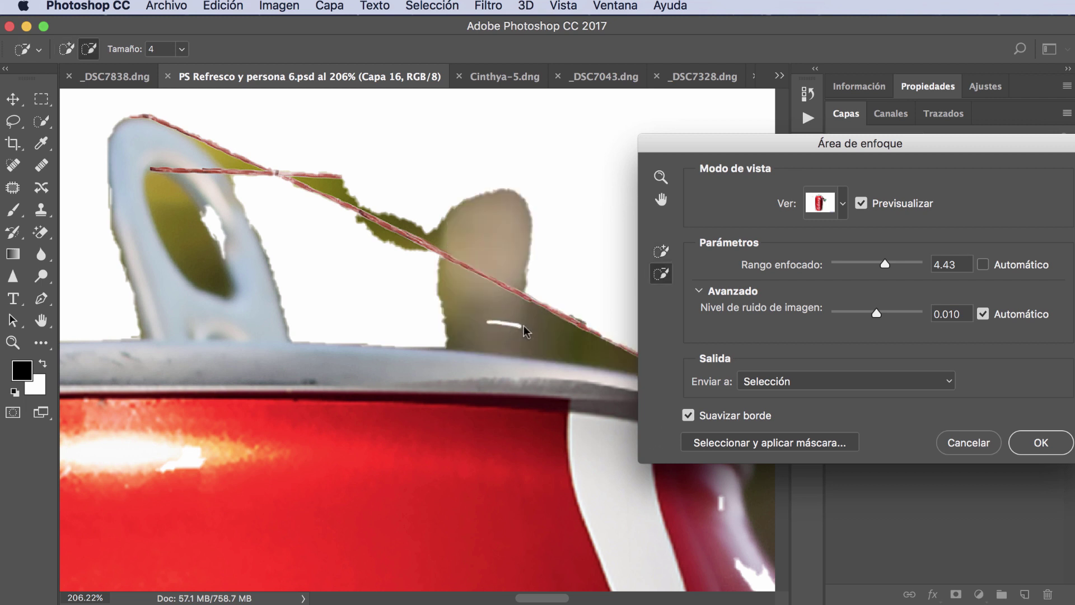
drag(523, 325, 525, 326)
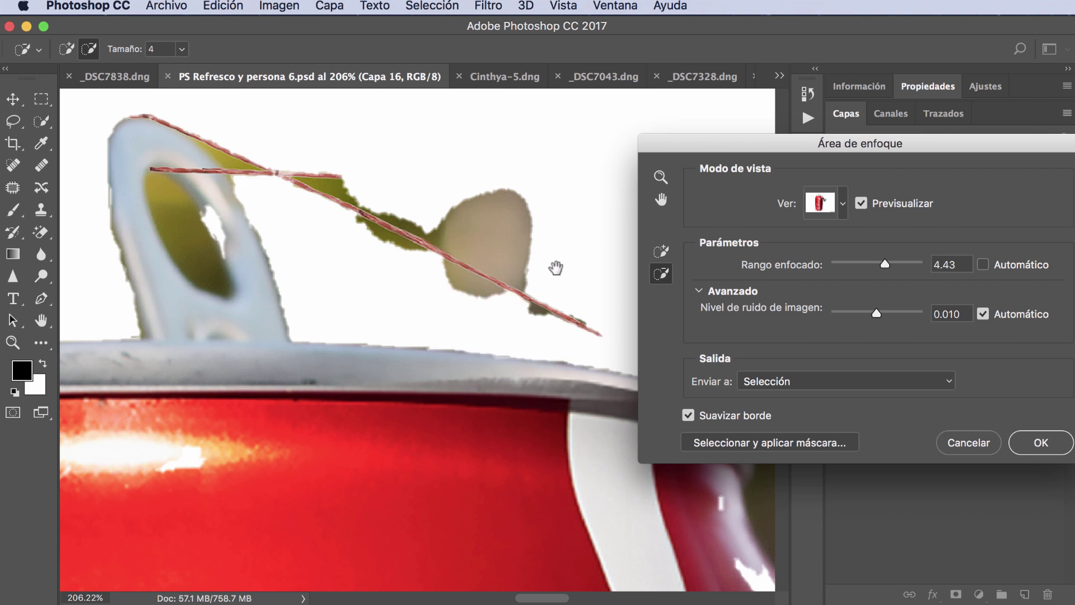
Add the rope along the rim, trim the leaf edge, and fit the whole can in view
drag(557, 268, 377, 181)
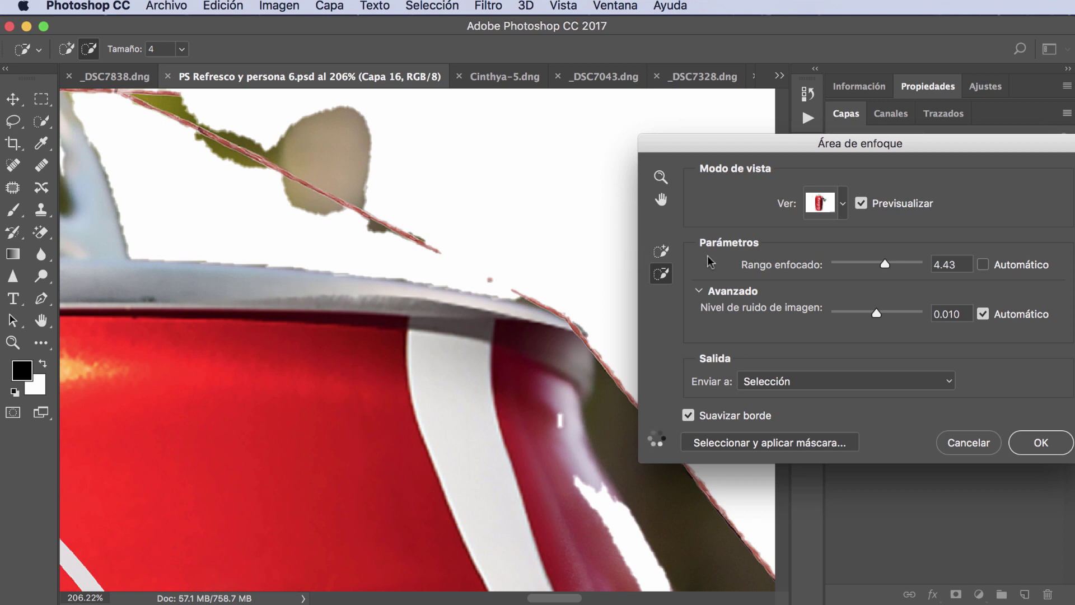
click(665, 252)
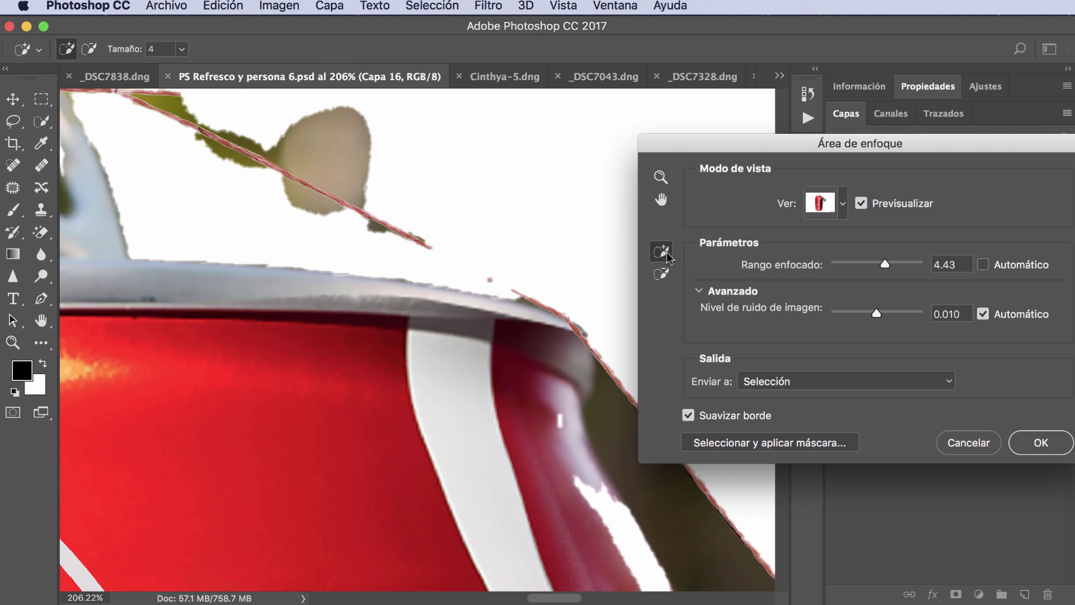
drag(425, 245, 479, 264)
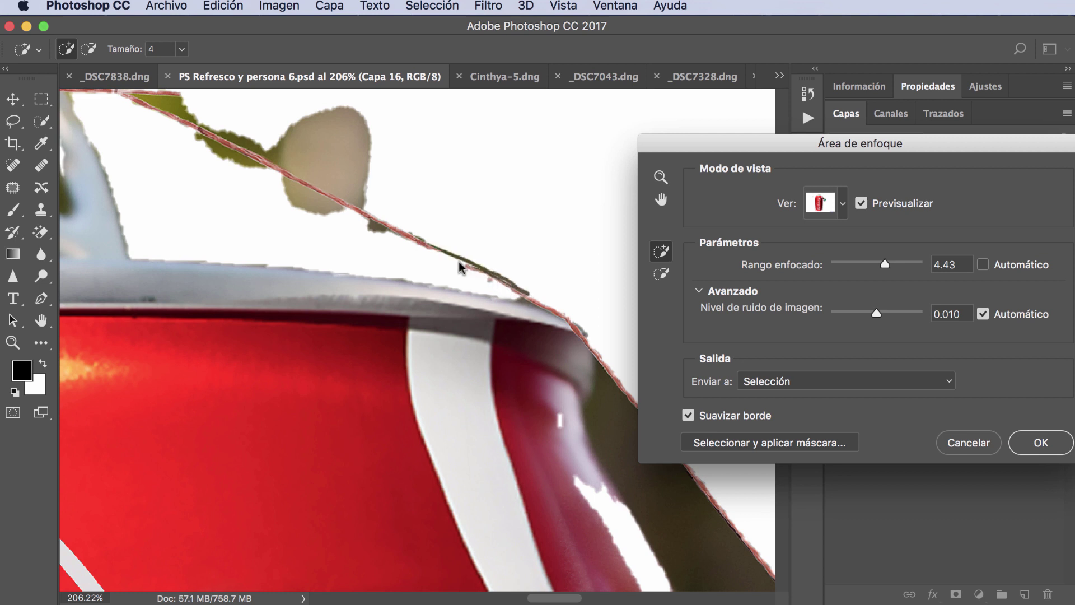
drag(460, 268, 461, 268)
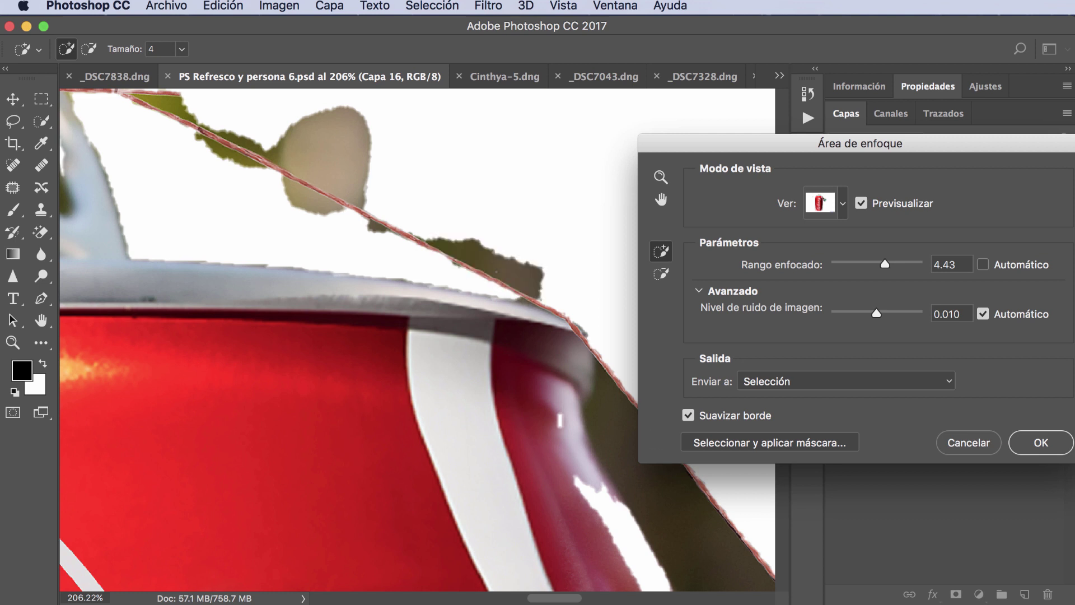
click(661, 274)
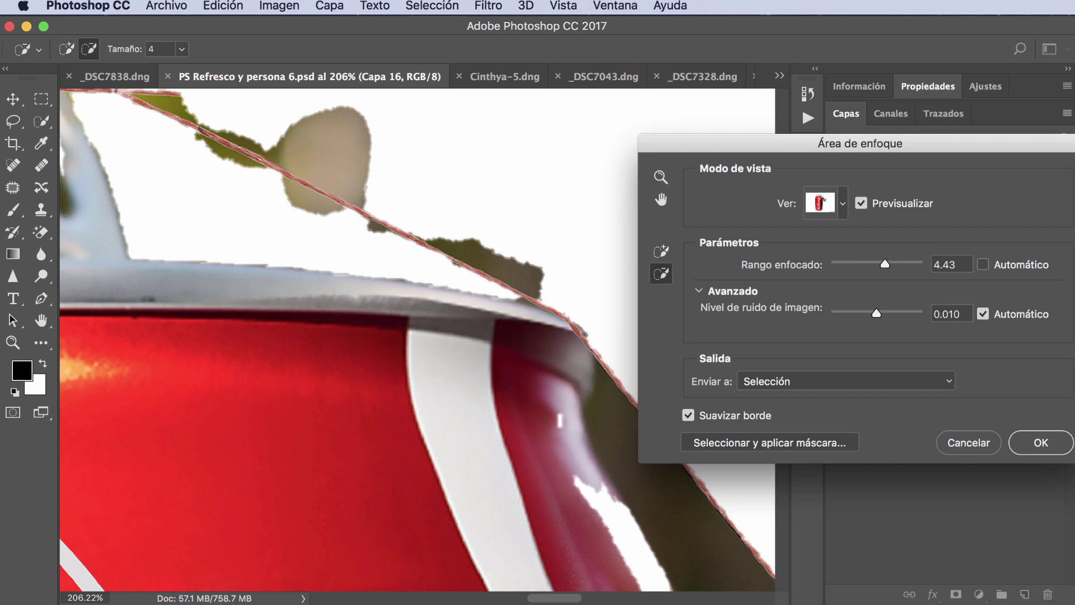
mouse_move(474, 239)
mouse_down()
mouse_move(532, 269)
mouse_move(523, 264)
mouse_move(535, 282)
mouse_move(532, 264)
mouse_move(532, 283)
mouse_move(532, 264)
mouse_move(516, 261)
mouse_move(551, 281)
mouse_move(512, 263)
mouse_move(535, 280)
mouse_up()
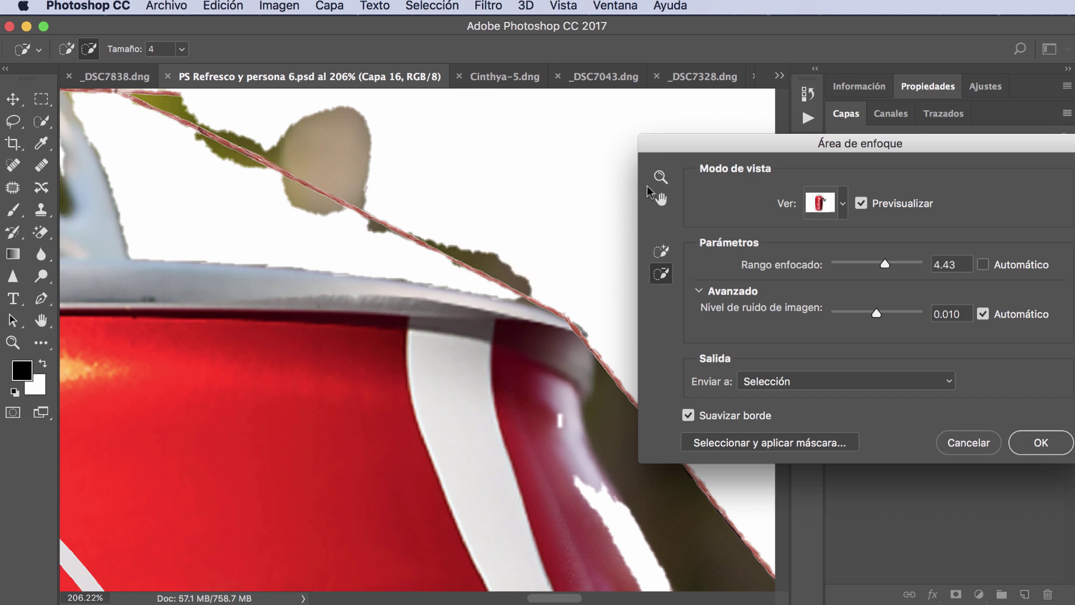
double_click(662, 200)
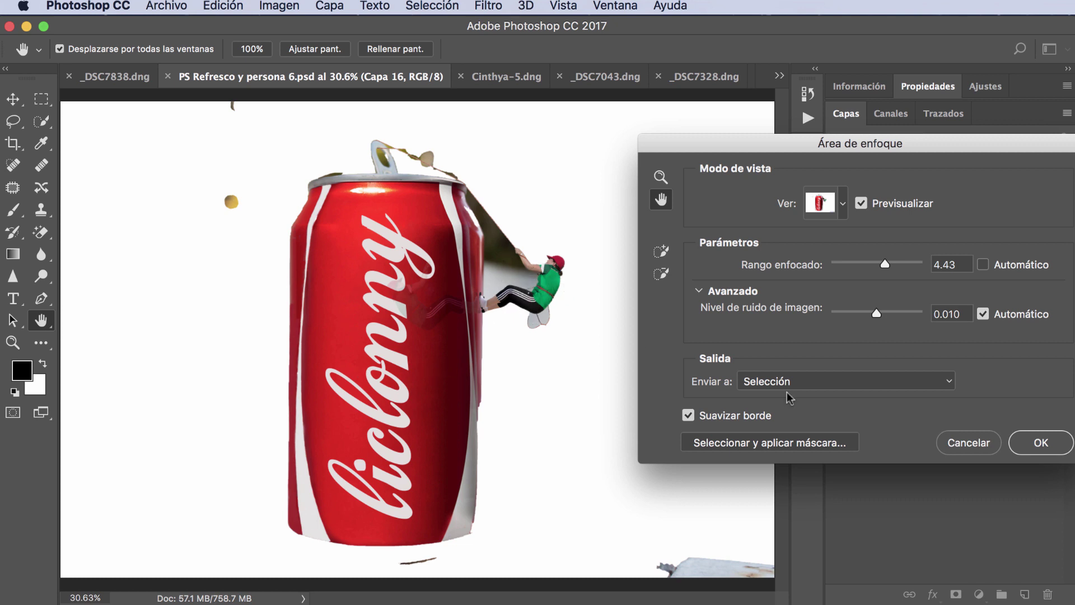
Cancel the Área de enfoque dialog without applying the selection
click(971, 441)
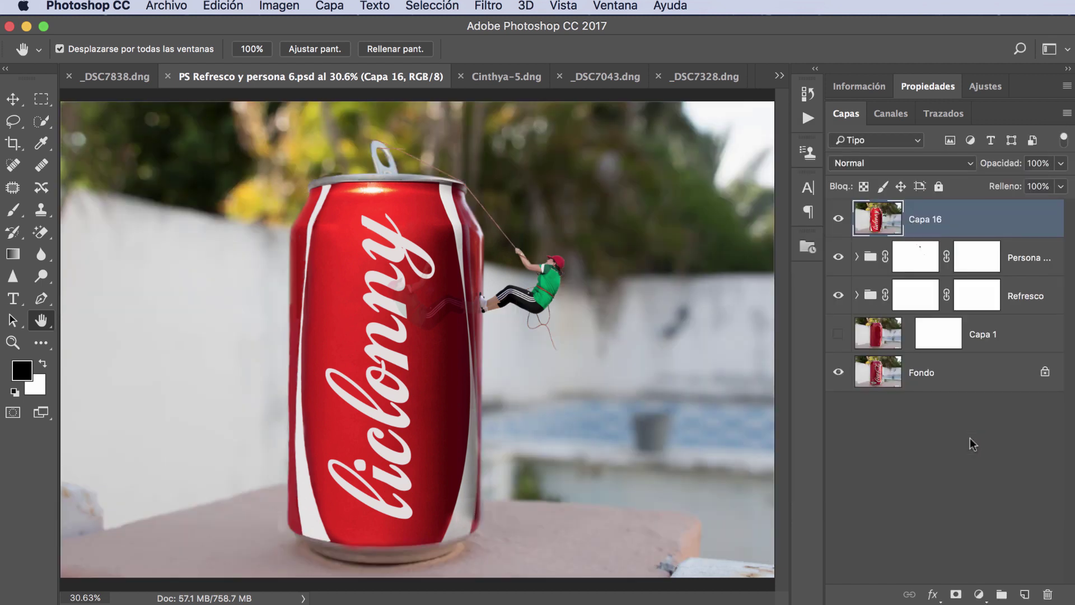